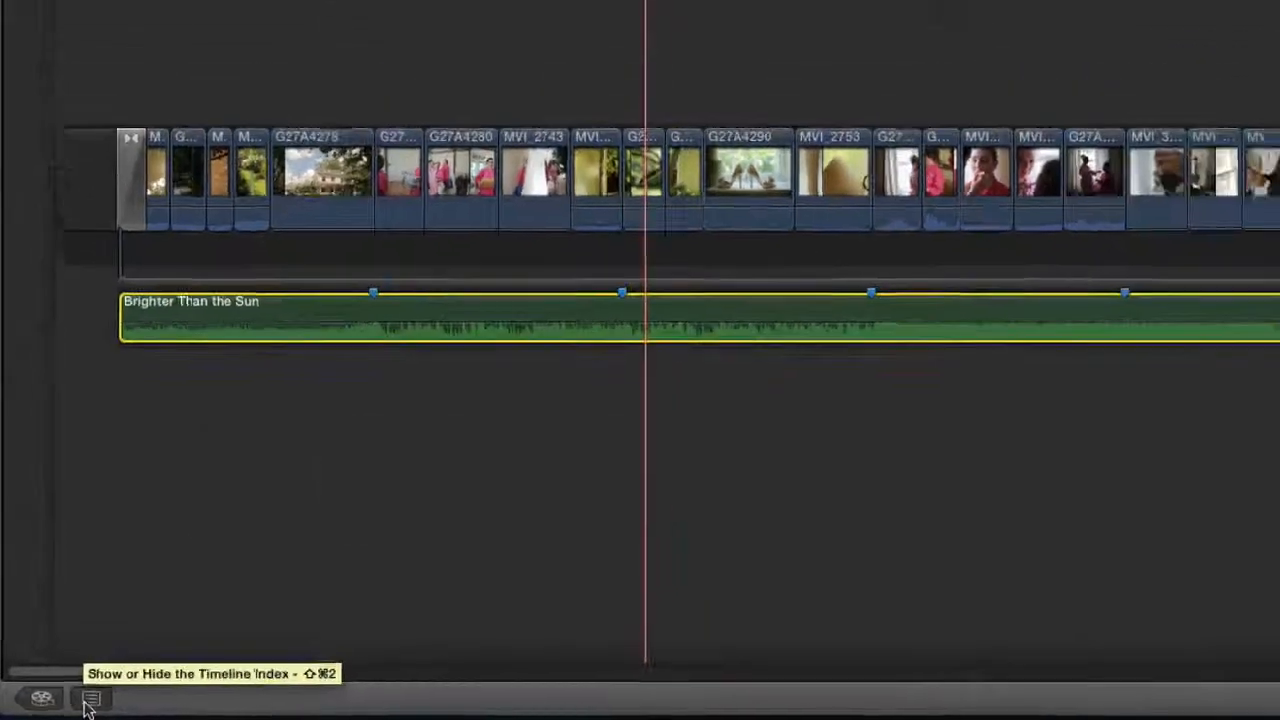
Show the timeline index and look through its tags and roles lists, returning to the clips list.
left_click(104, 697)
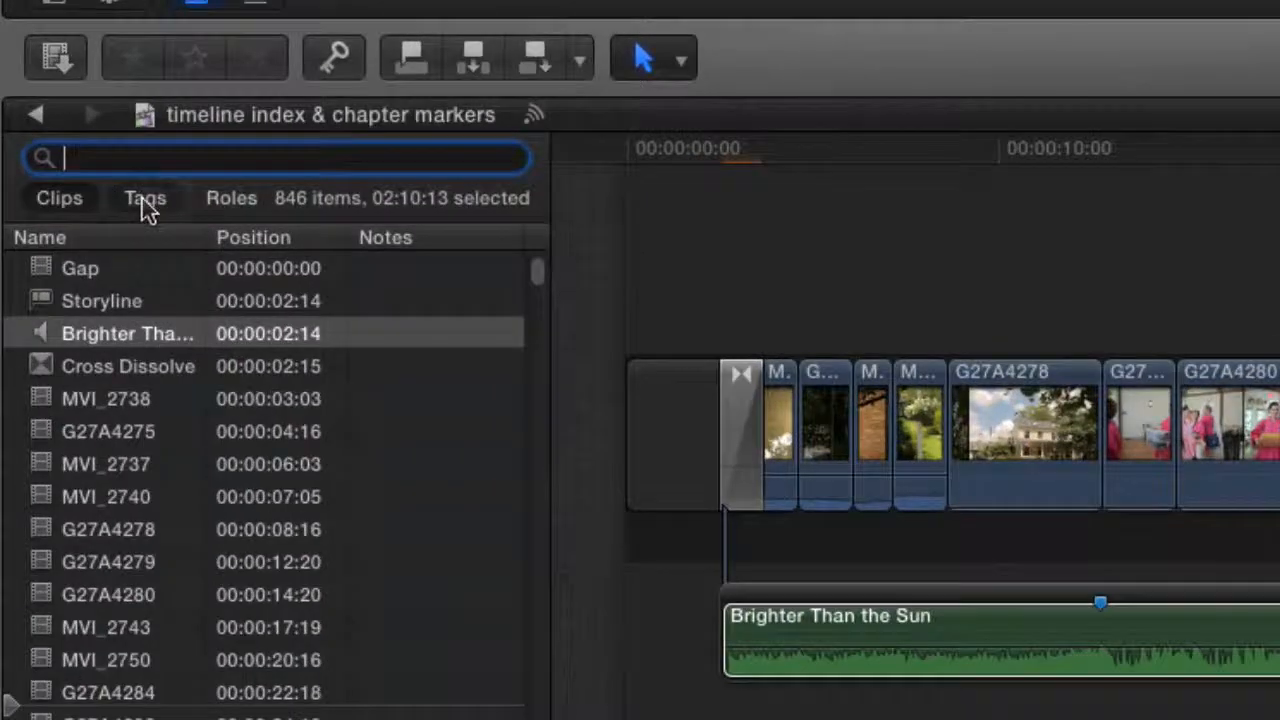
left_click(145, 205)
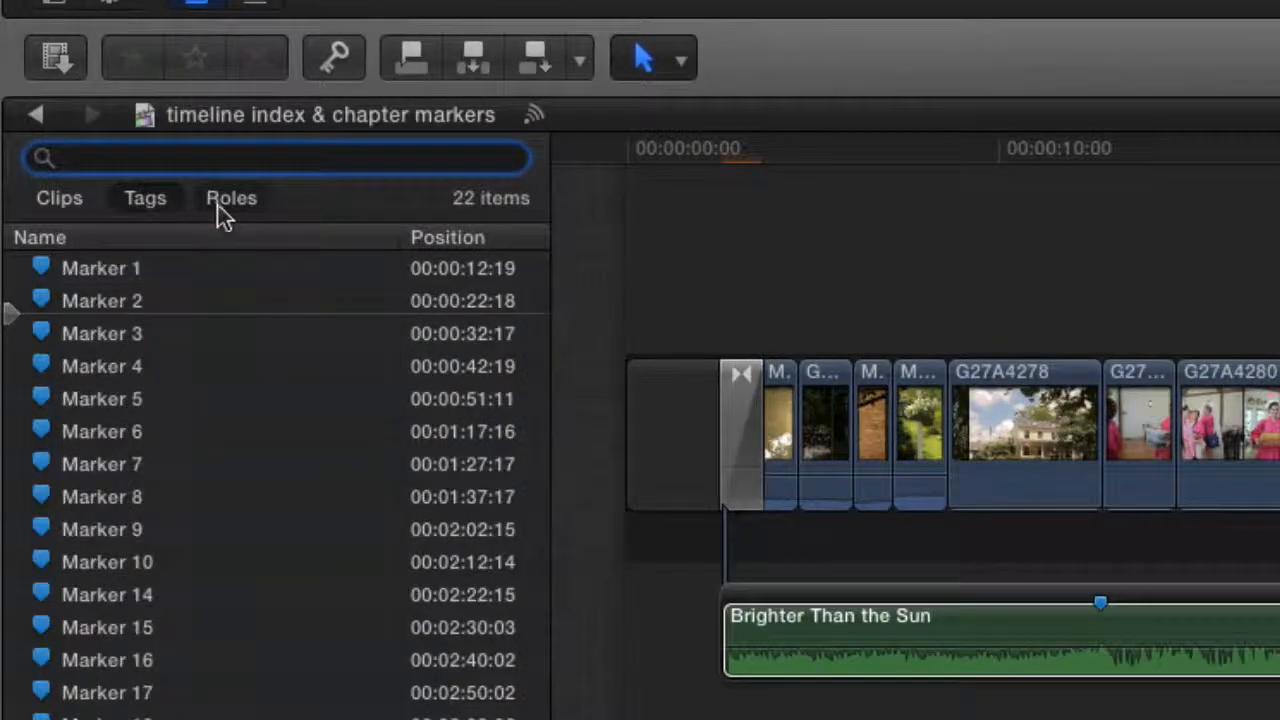
left_click(220, 205)
left_click(49, 205)
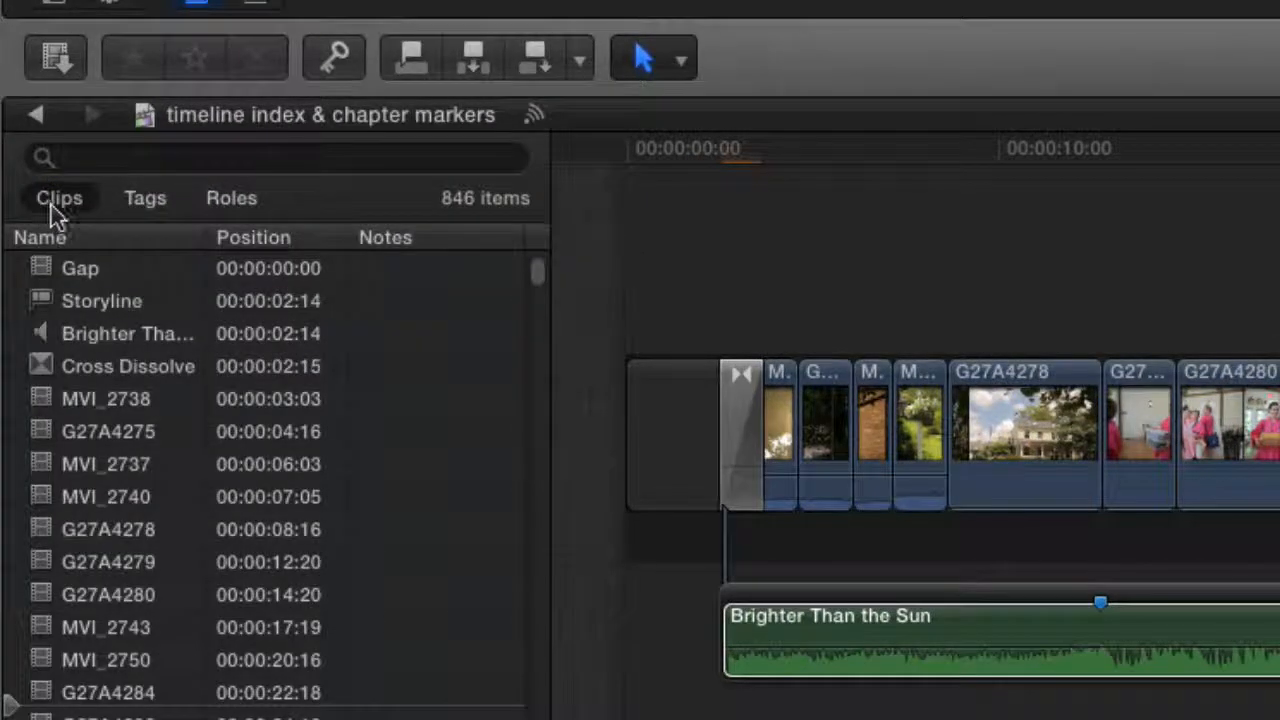
left_click(133, 206)
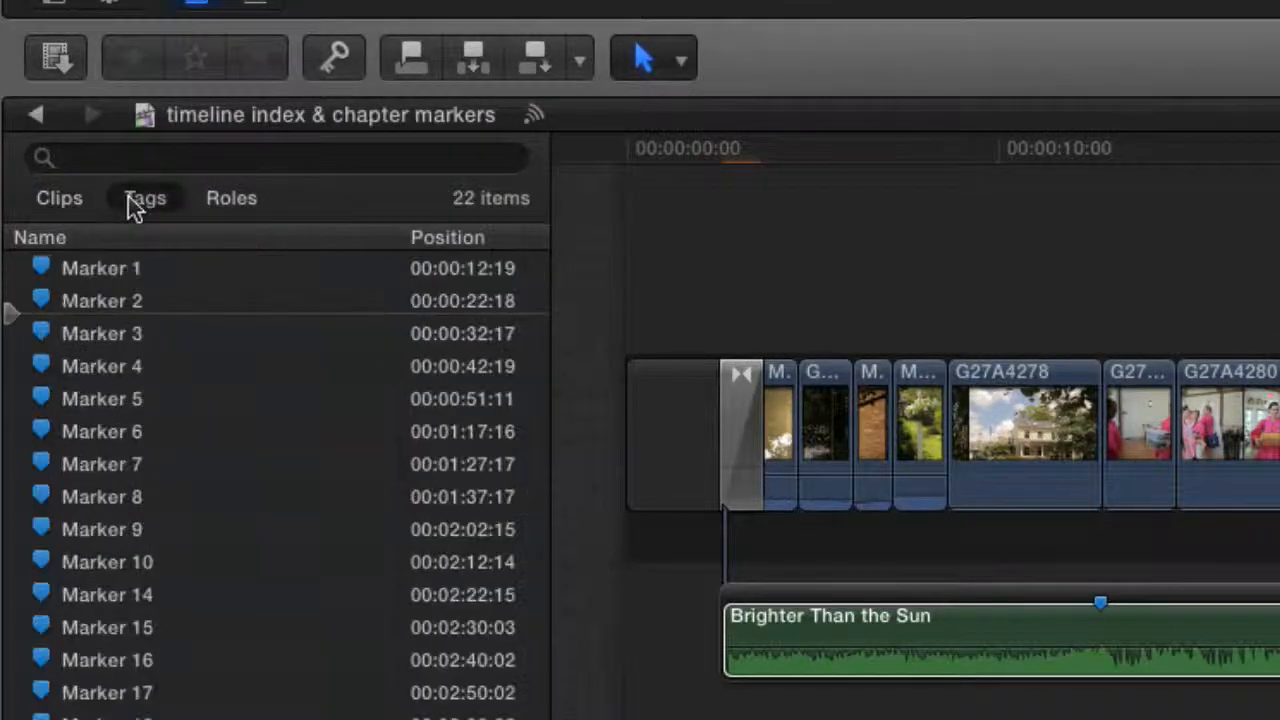
left_click(236, 208)
left_click(59, 204)
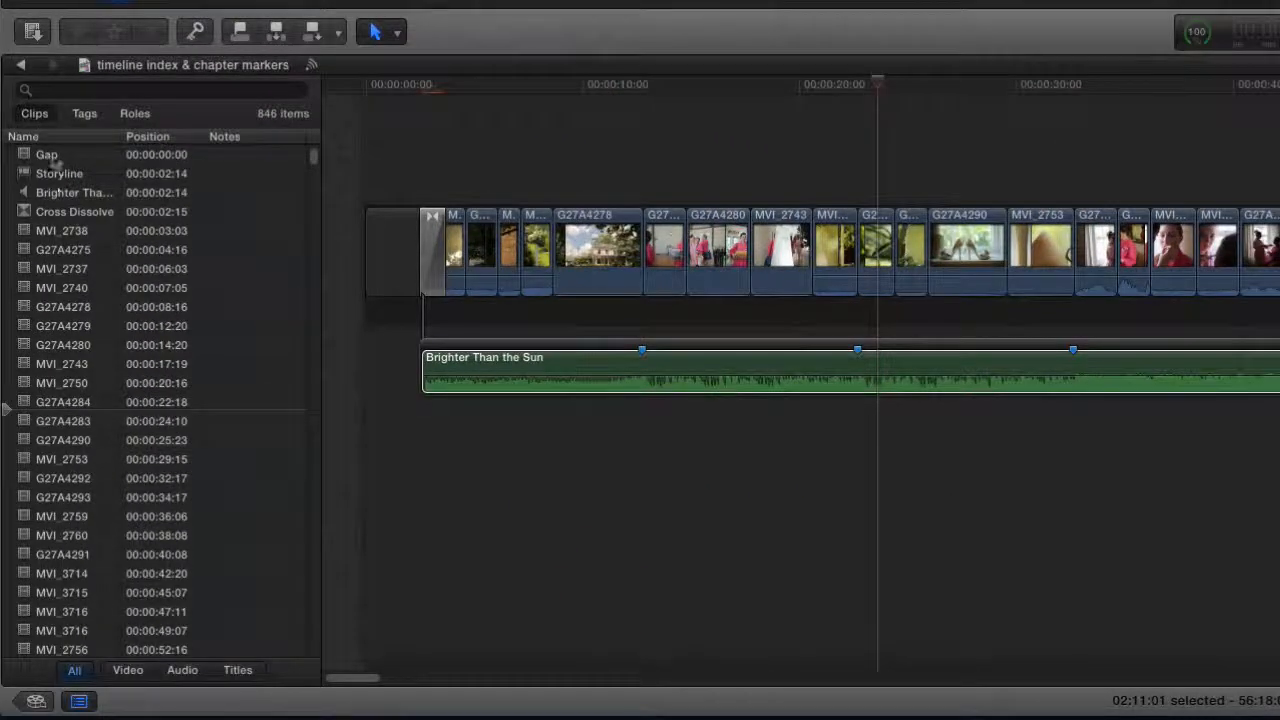
Select the Brighter Than the Sun audio clip, and go to the opening Gap from the timeline index.
left_click(673, 360)
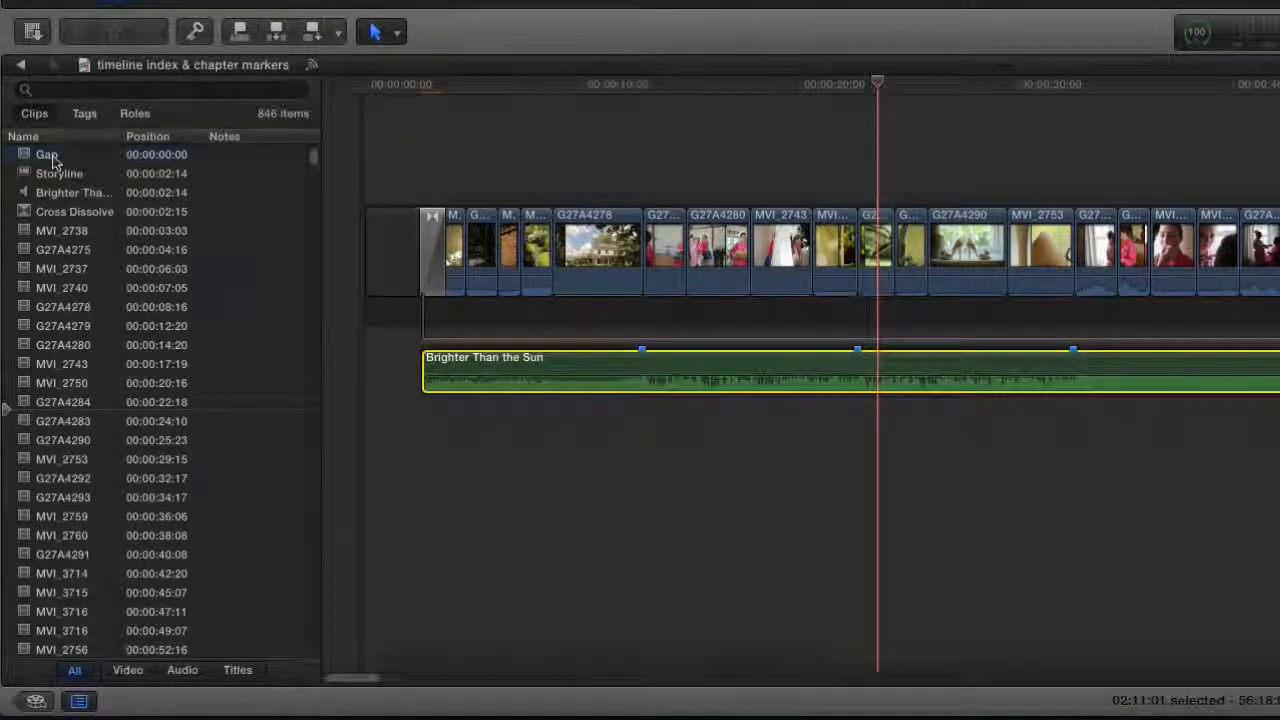
left_click(50, 156)
left_click(400, 251)
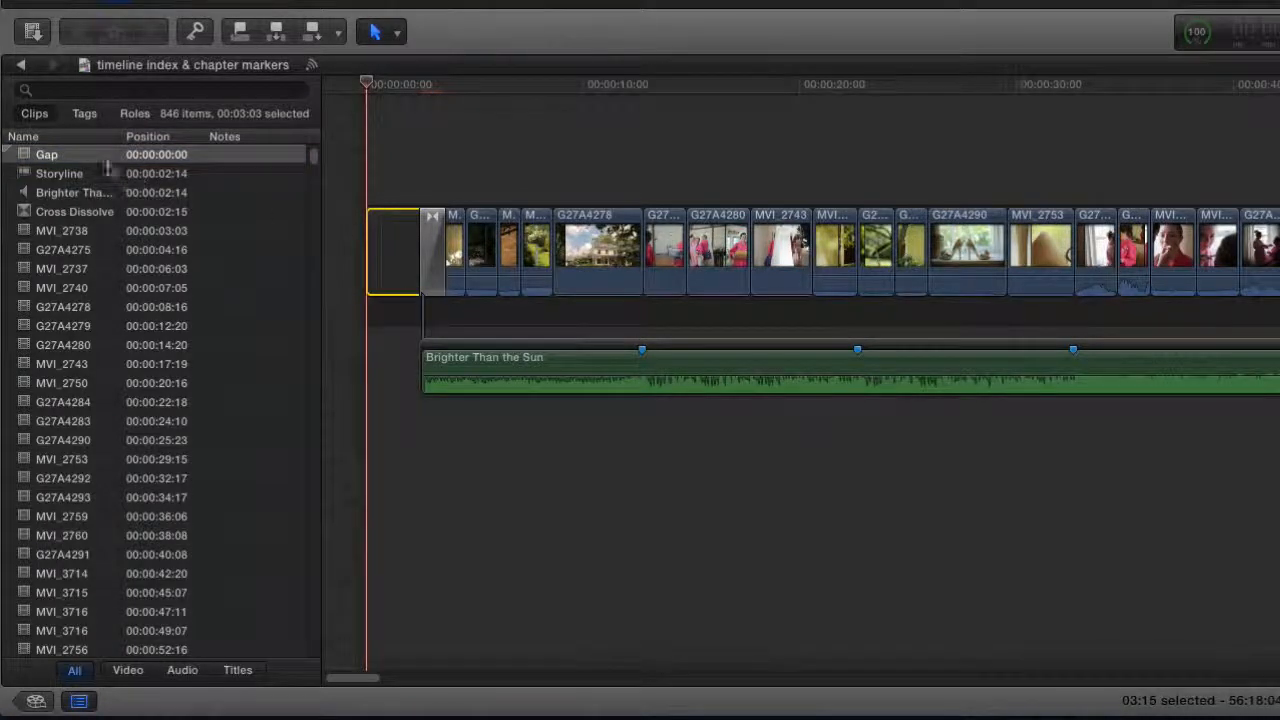
Move the playhead through successive clips by selecting index entries from Cross Dissolve down to MVI_2750.
left_click(64, 213)
left_click(65, 250)
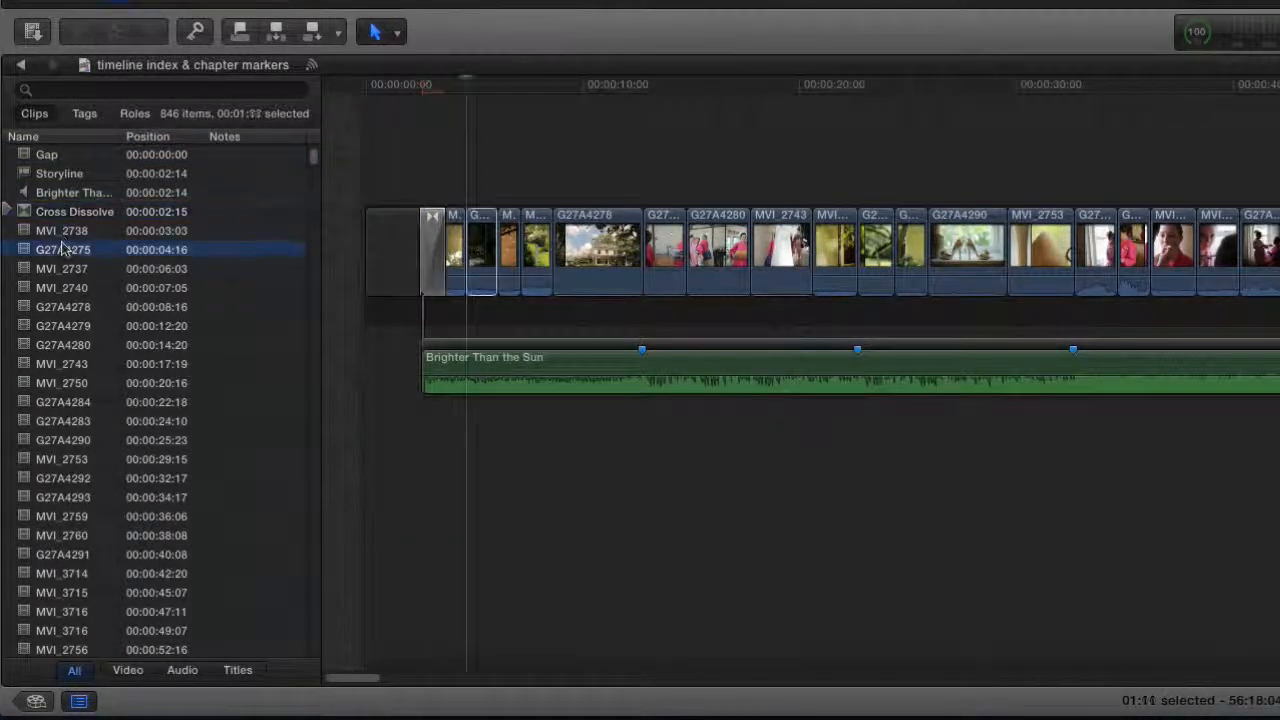
left_click(65, 270)
left_click(63, 287)
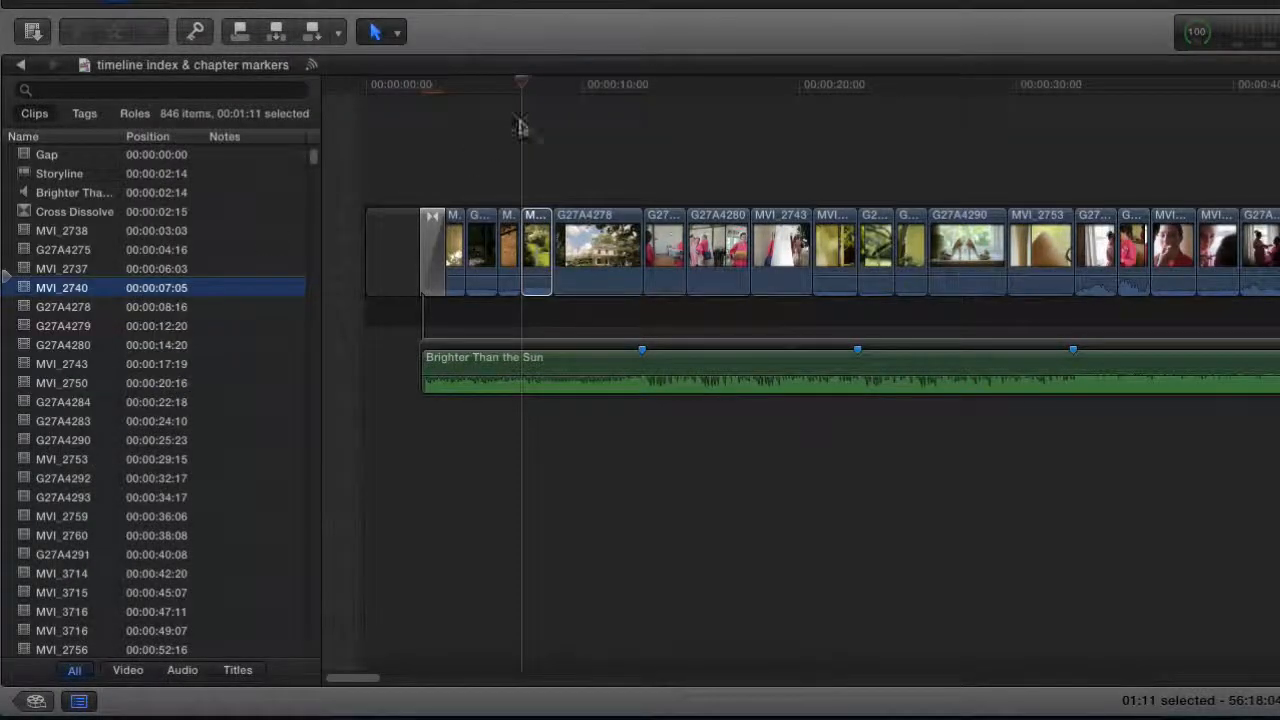
left_click(52, 306)
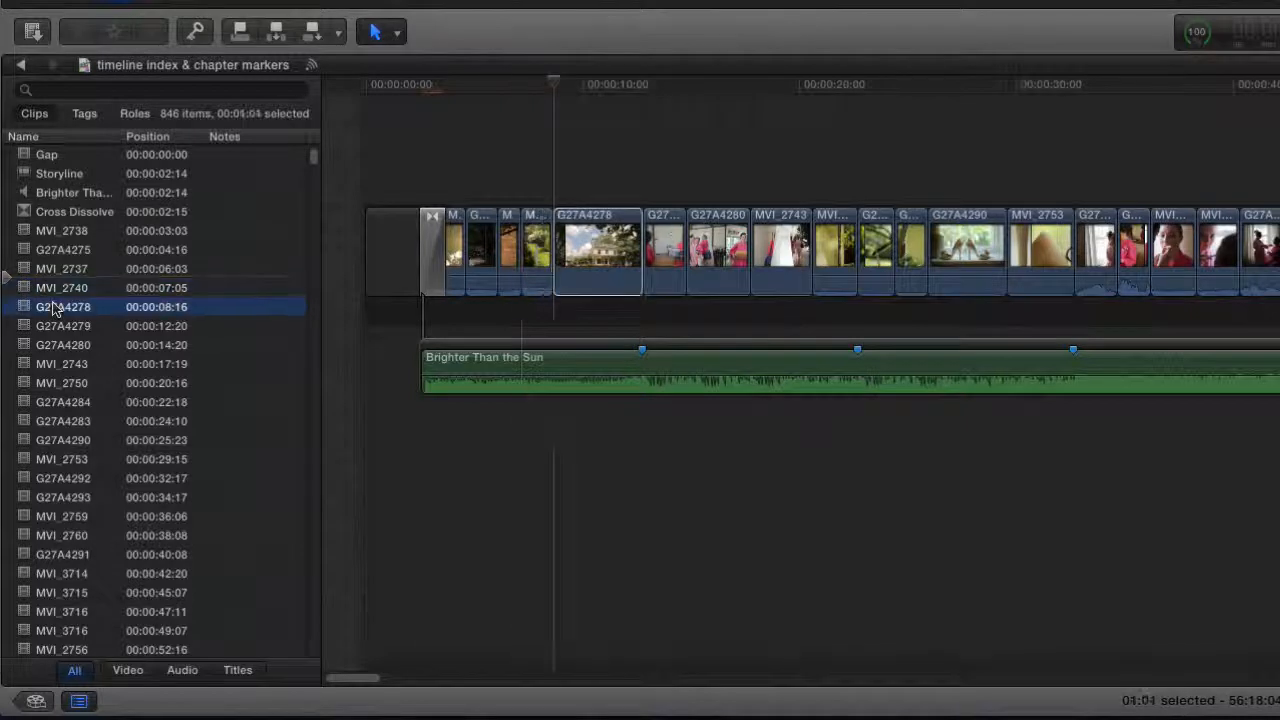
left_click(55, 344)
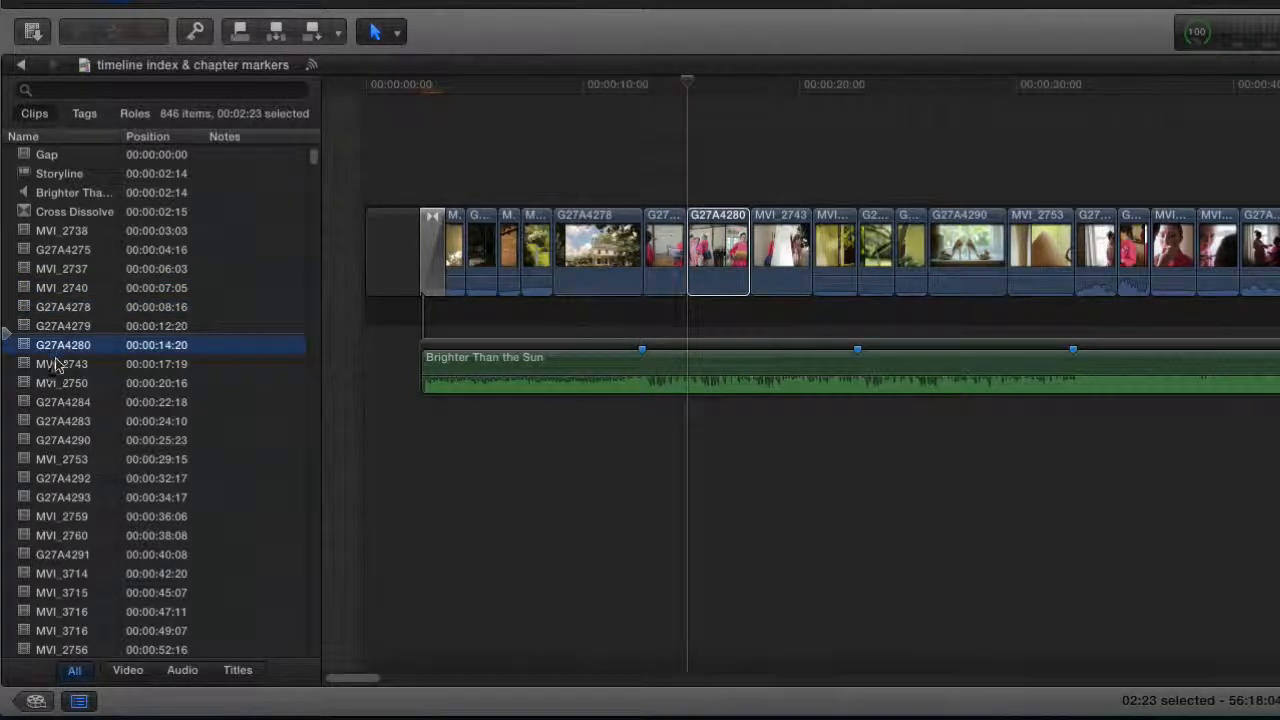
left_click(50, 366)
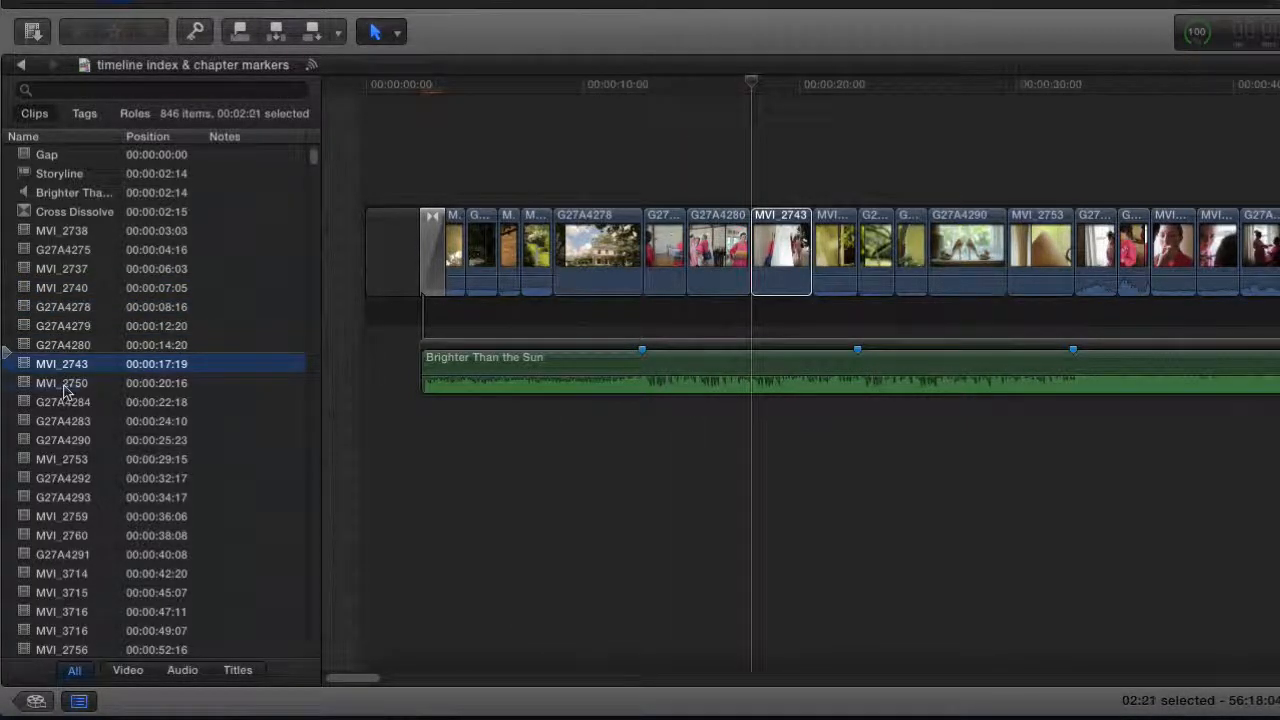
left_click(64, 388)
Go back to earlier index entries: G27A4275, MVI_2740, the Cross Dissolve and MVI_2738.
left_click(86, 252)
left_click(70, 290)
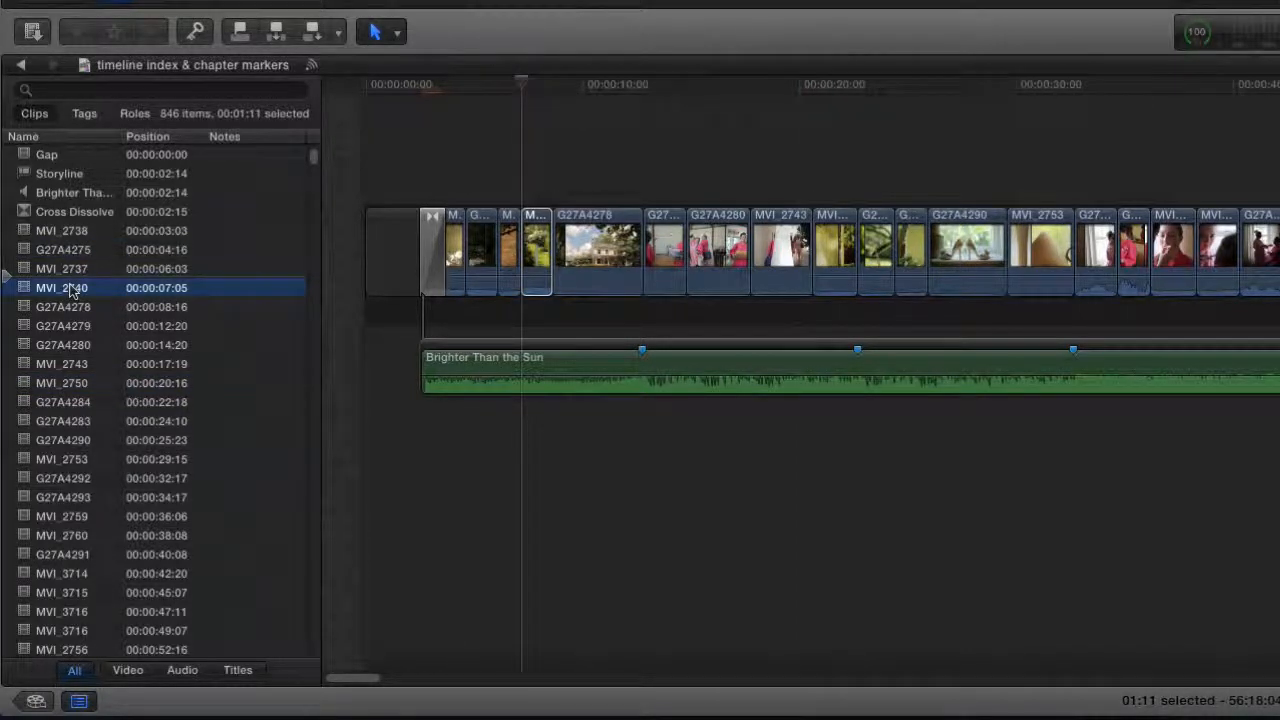
left_click(74, 211)
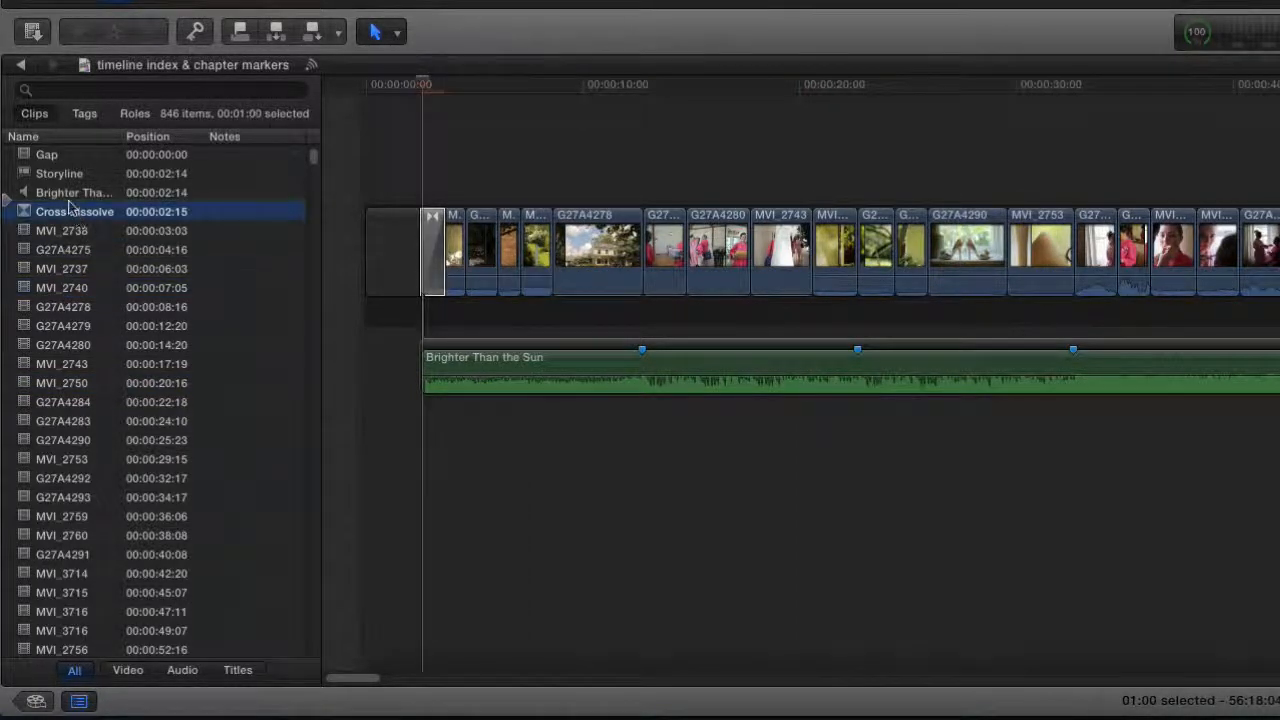
left_click(64, 236)
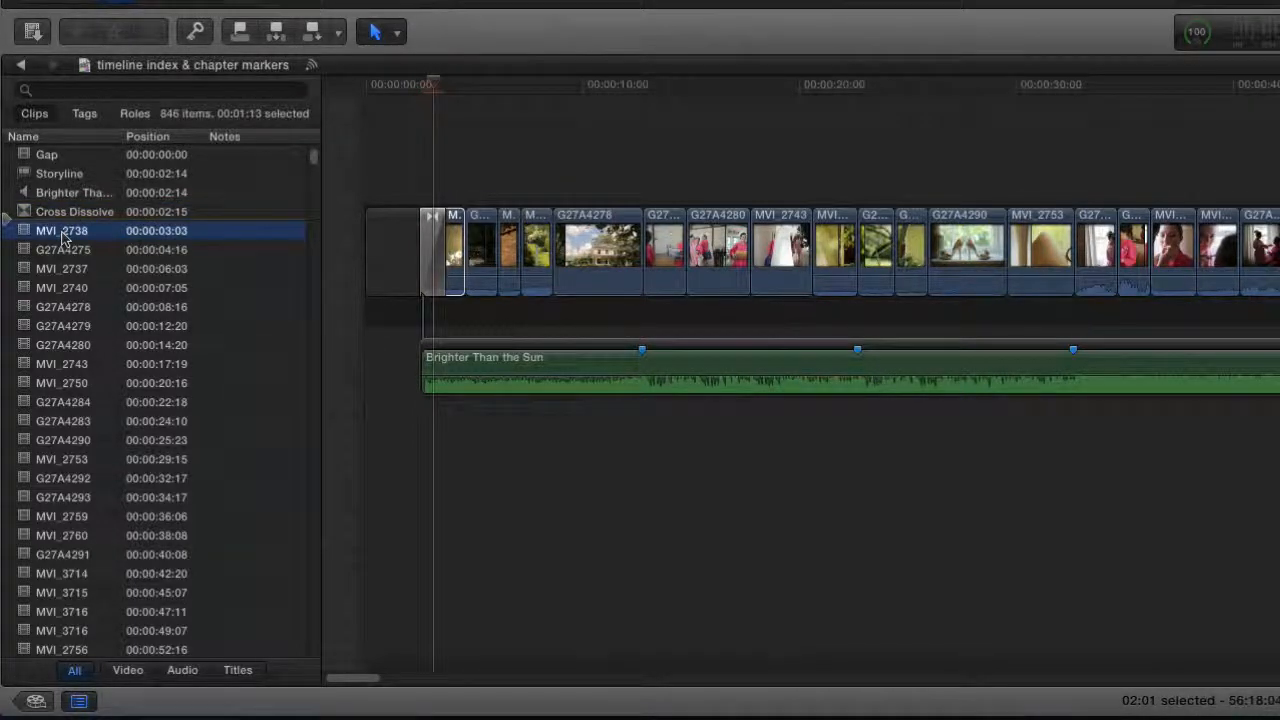
Step down the clip index one entry at a time from MVI_2738 to MVI_2750, and return to the timeline.
key("Down")
key("Down")
key("Down")
key("Down")
key("Down")
key("Down")
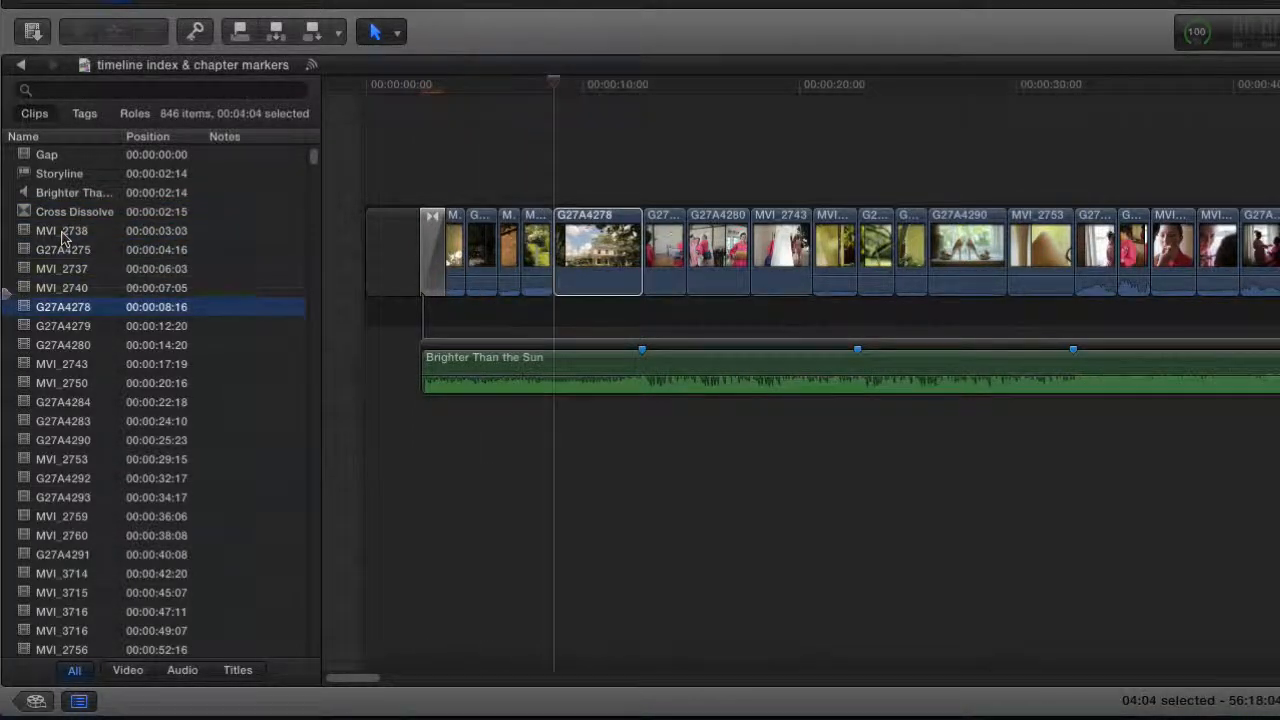
key("Down")
key("Down")
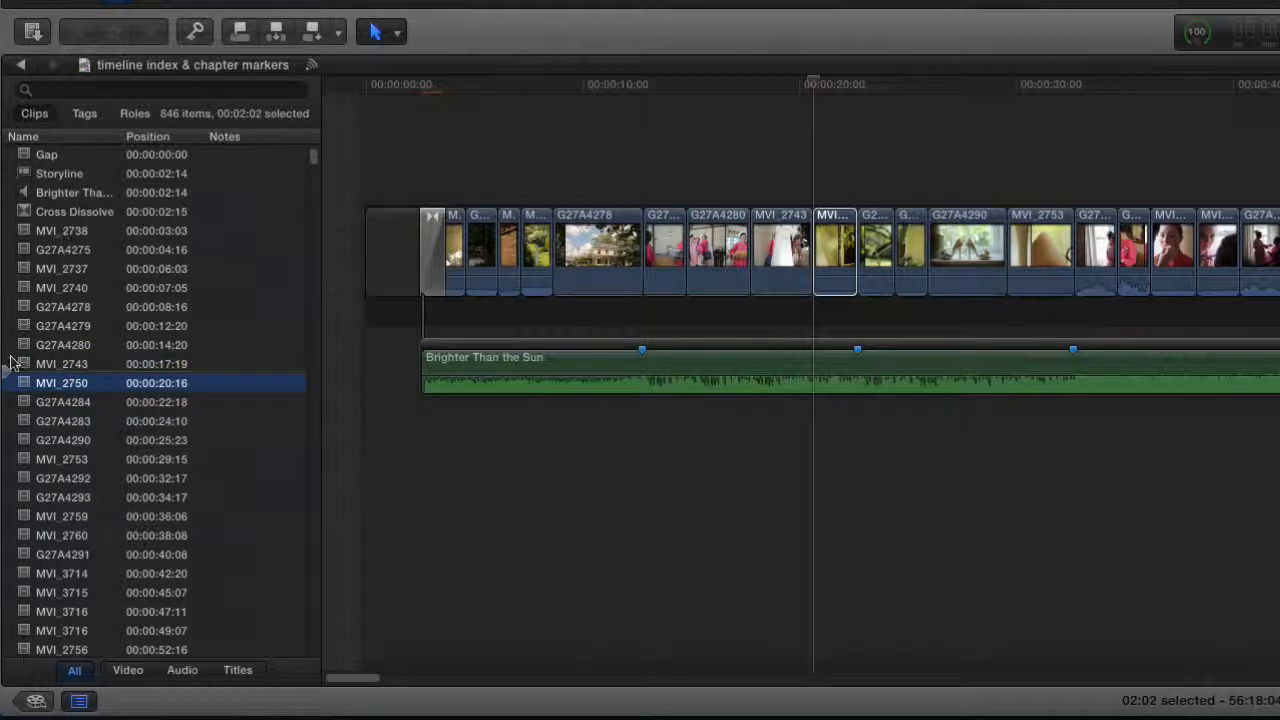
left_click(824, 96)
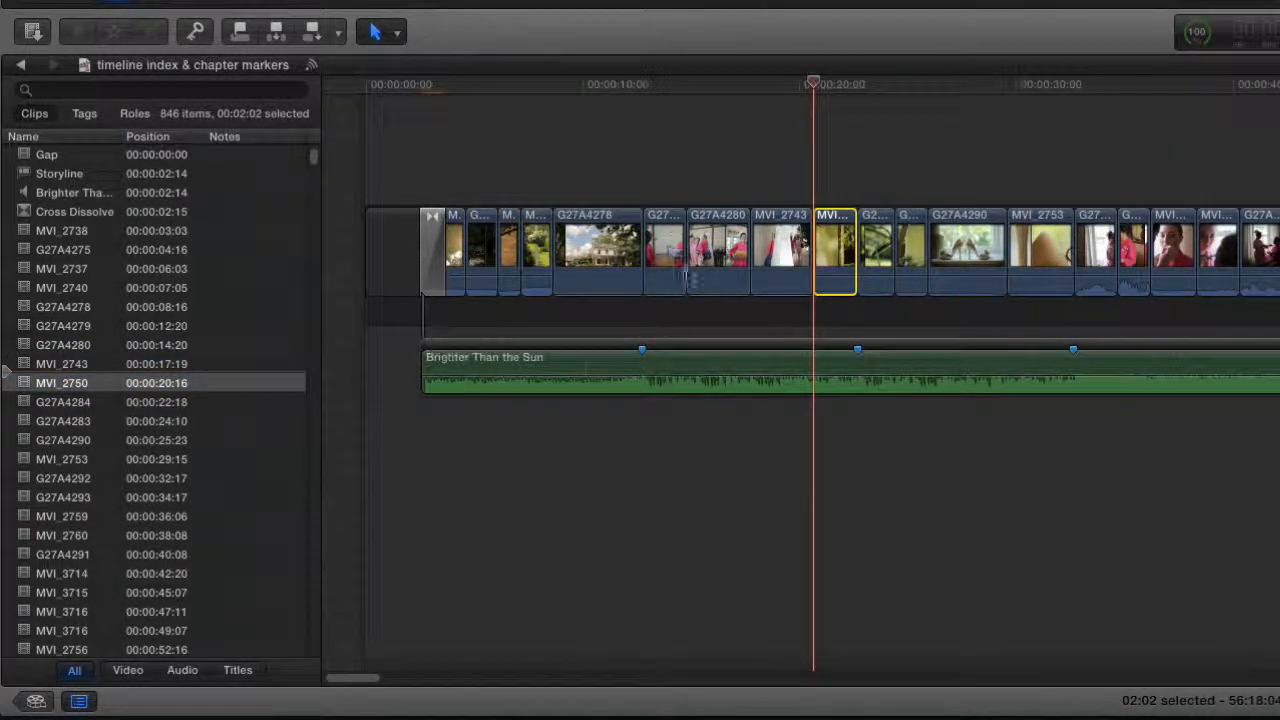
left_click(731, 140)
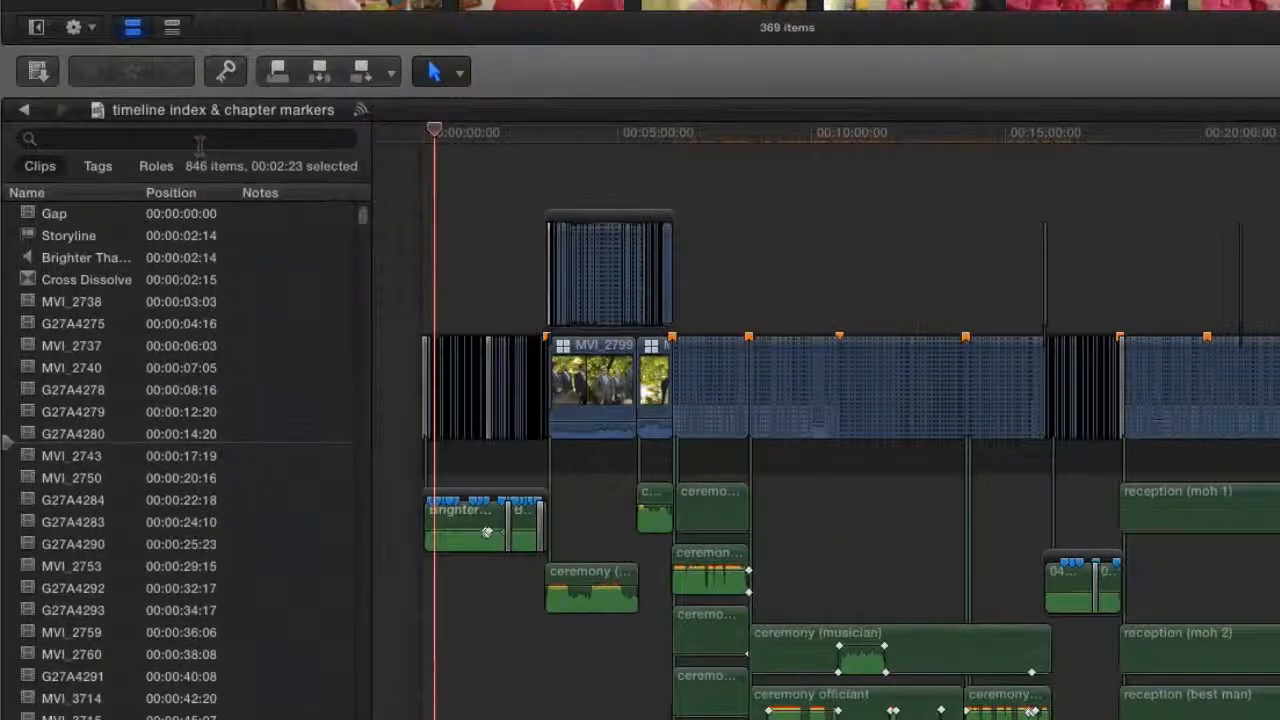
Filter the index's clip list by video, audio and titles in turn.
left_click(186, 139)
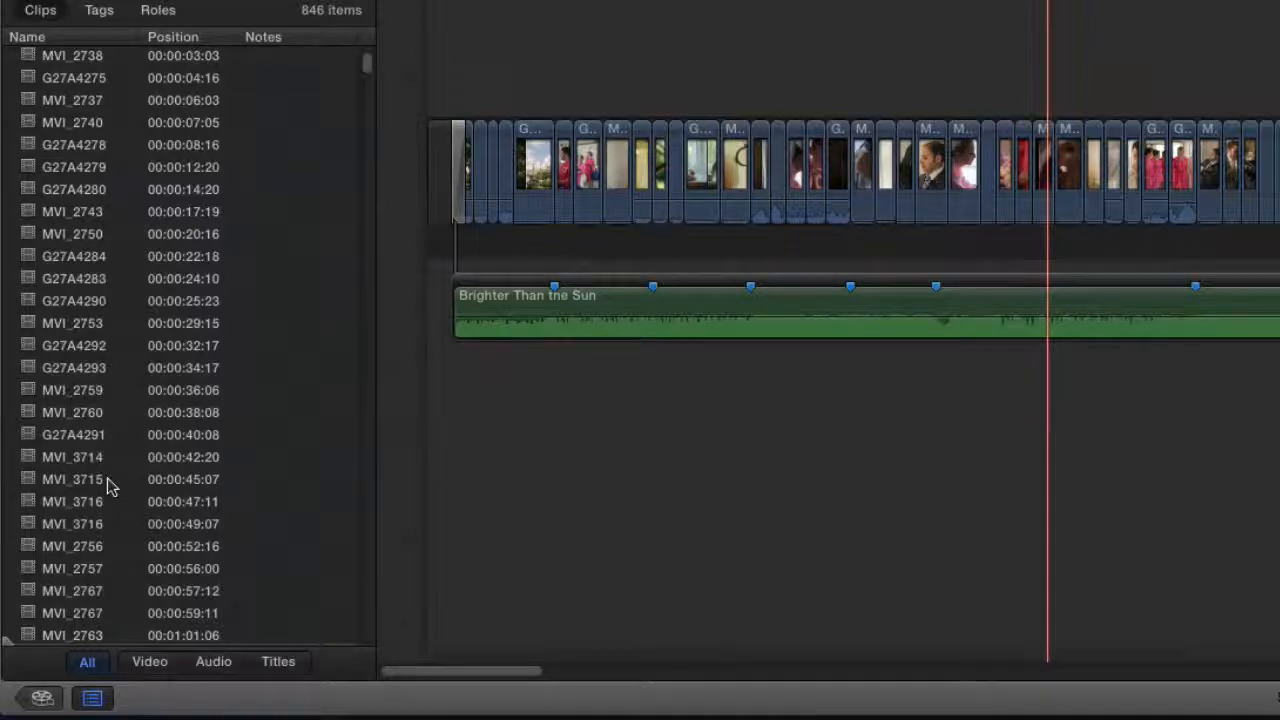
left_click(151, 663)
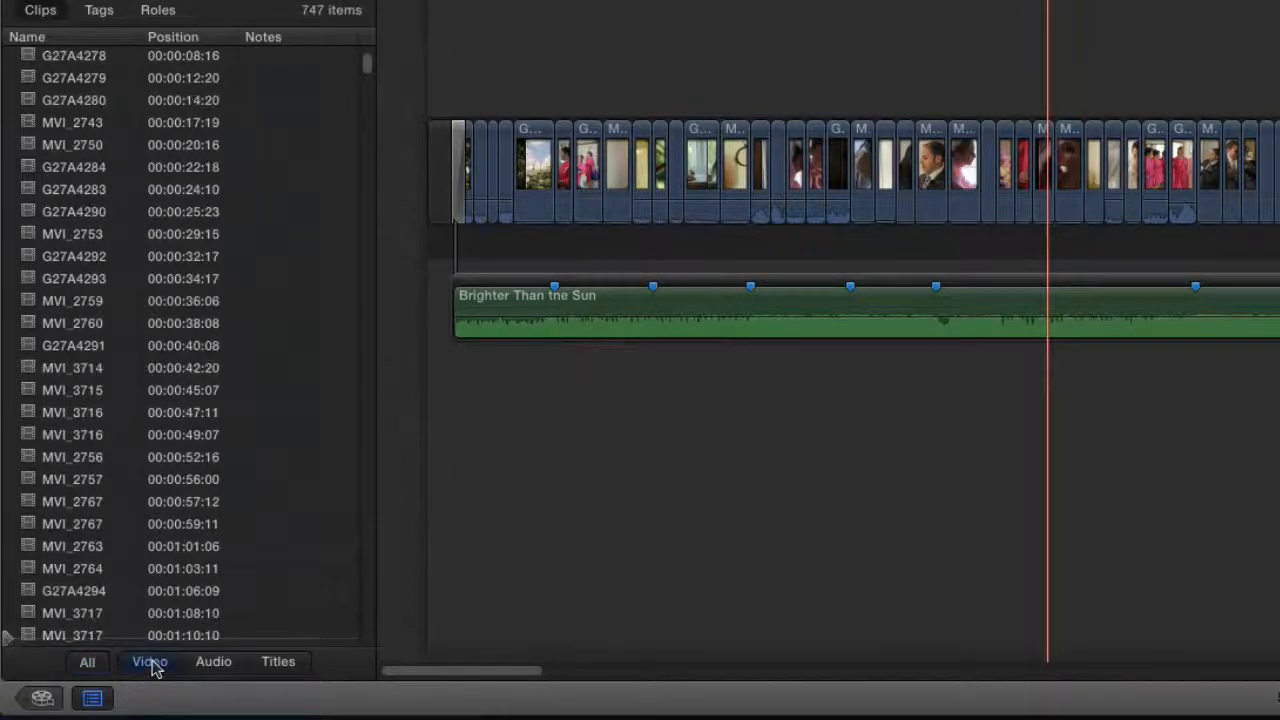
left_click(213, 664)
left_click(279, 663)
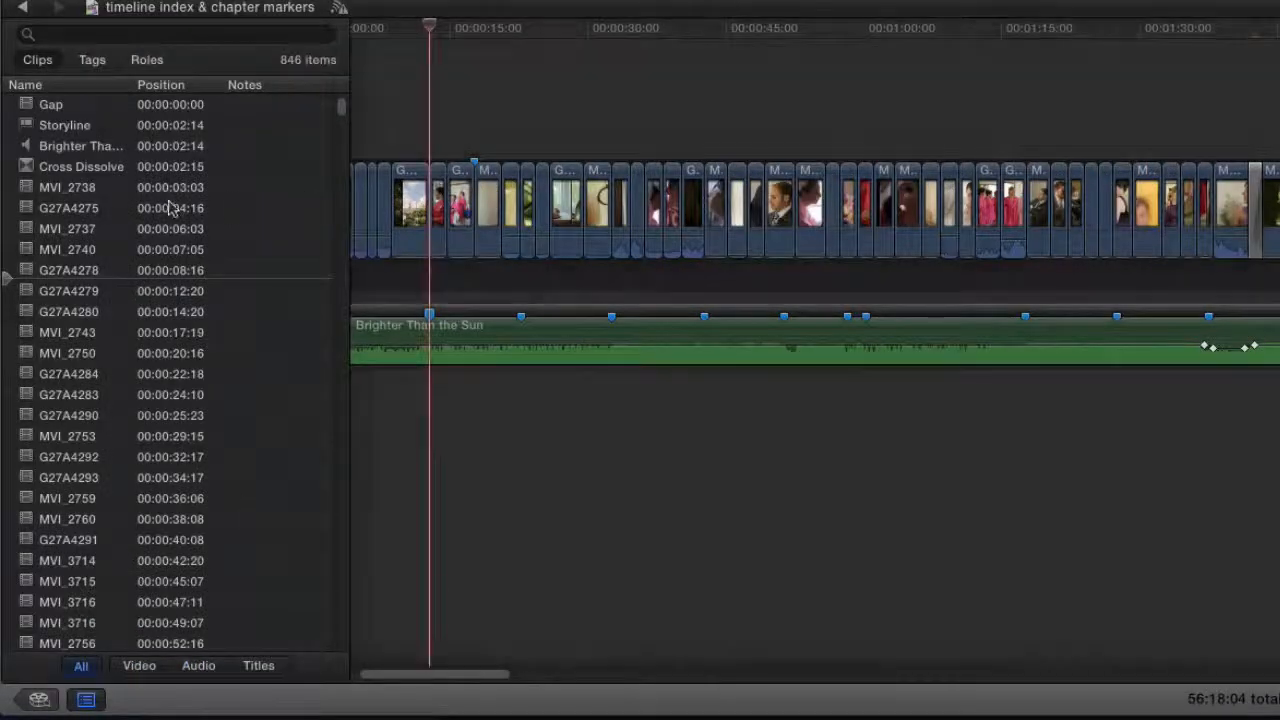
Switch the index to tags and look through its marker, keyword, to-do and chapter filters, ending with all tags.
left_click(92, 62)
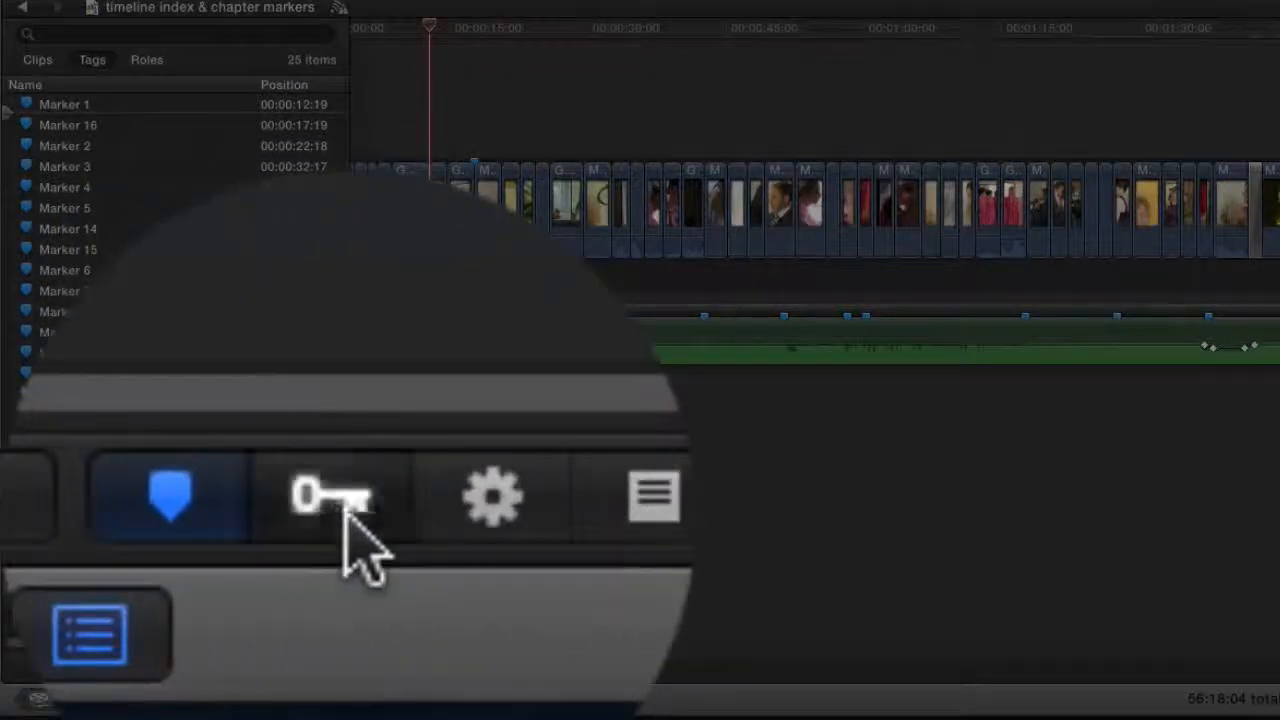
left_click(143, 666)
left_click(345, 498)
left_click(346, 498)
left_click(346, 507)
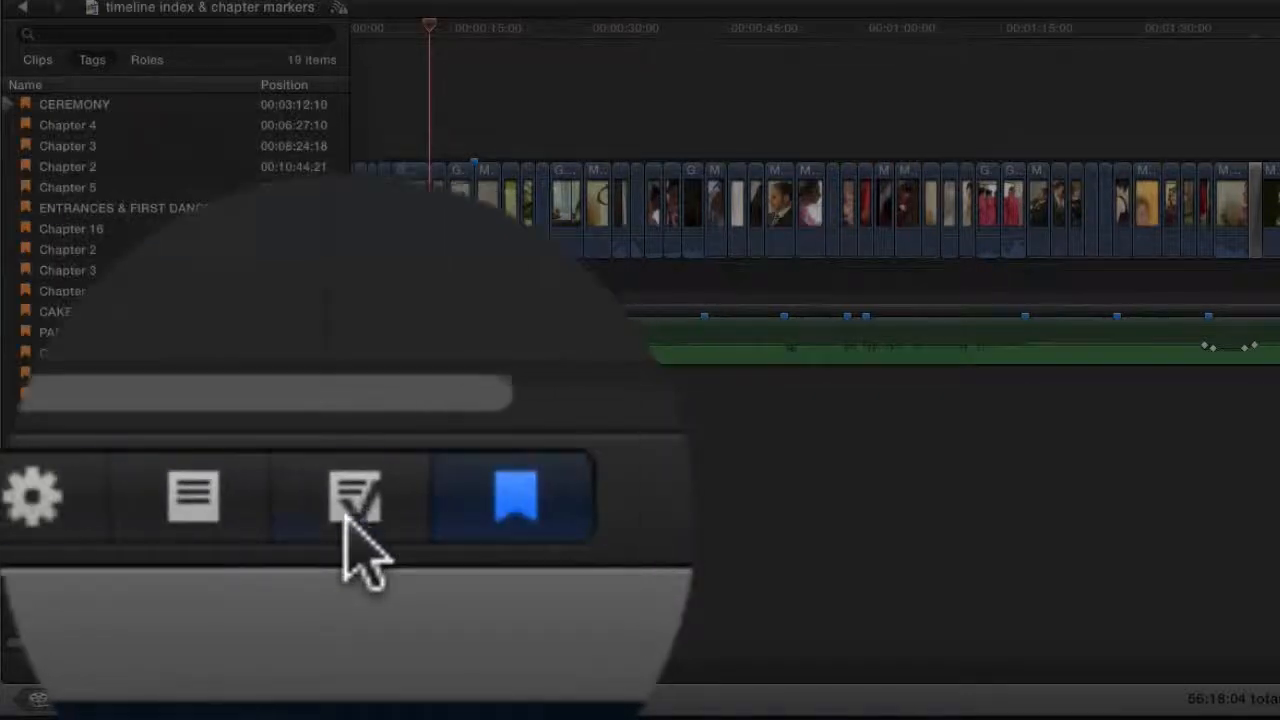
left_click(346, 514)
left_click(54, 668)
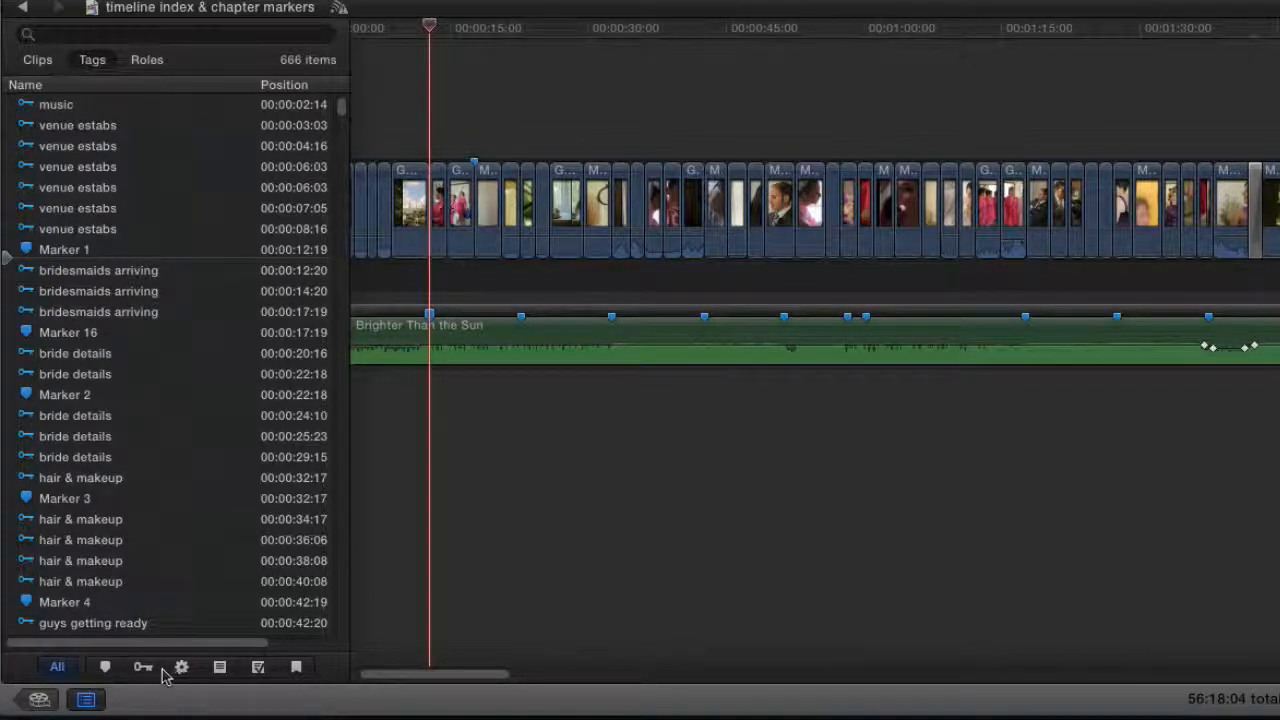
Limit the tags list to standard markers and add a marker to the timeline at 00:00:24:10.
left_click(106, 669)
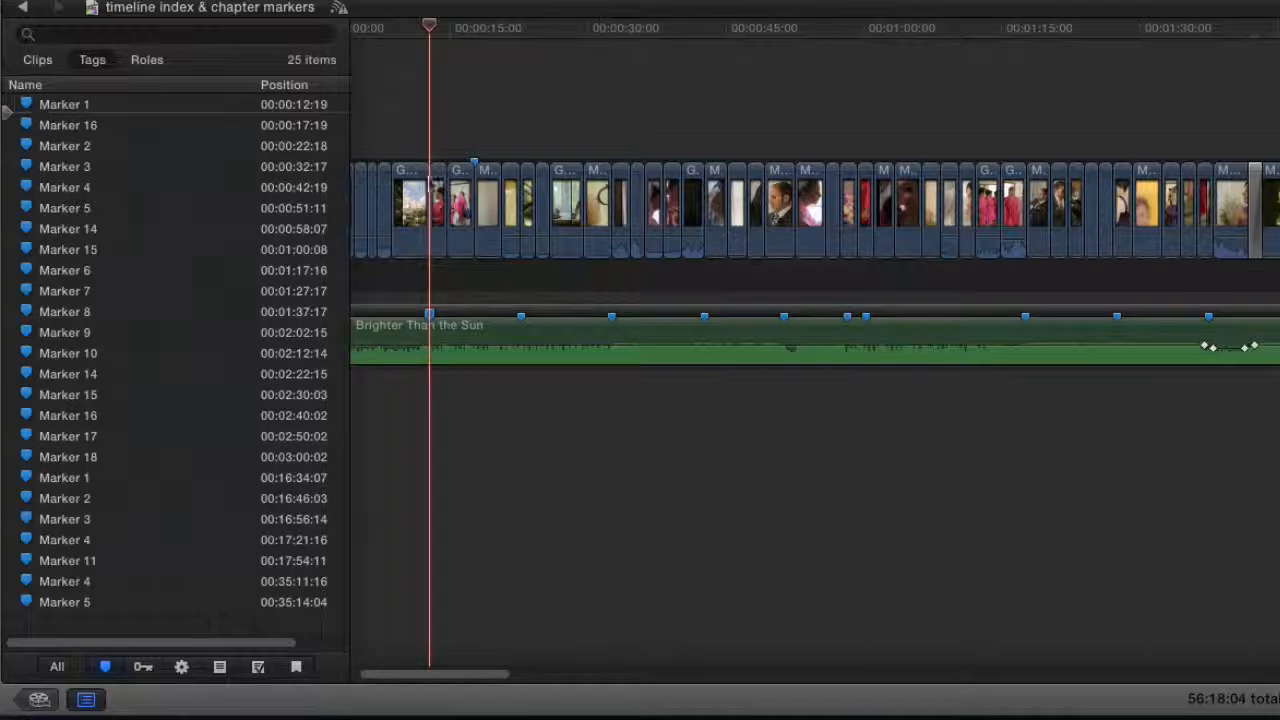
left_click_drag(488, 34, 584, 34)
key("m")
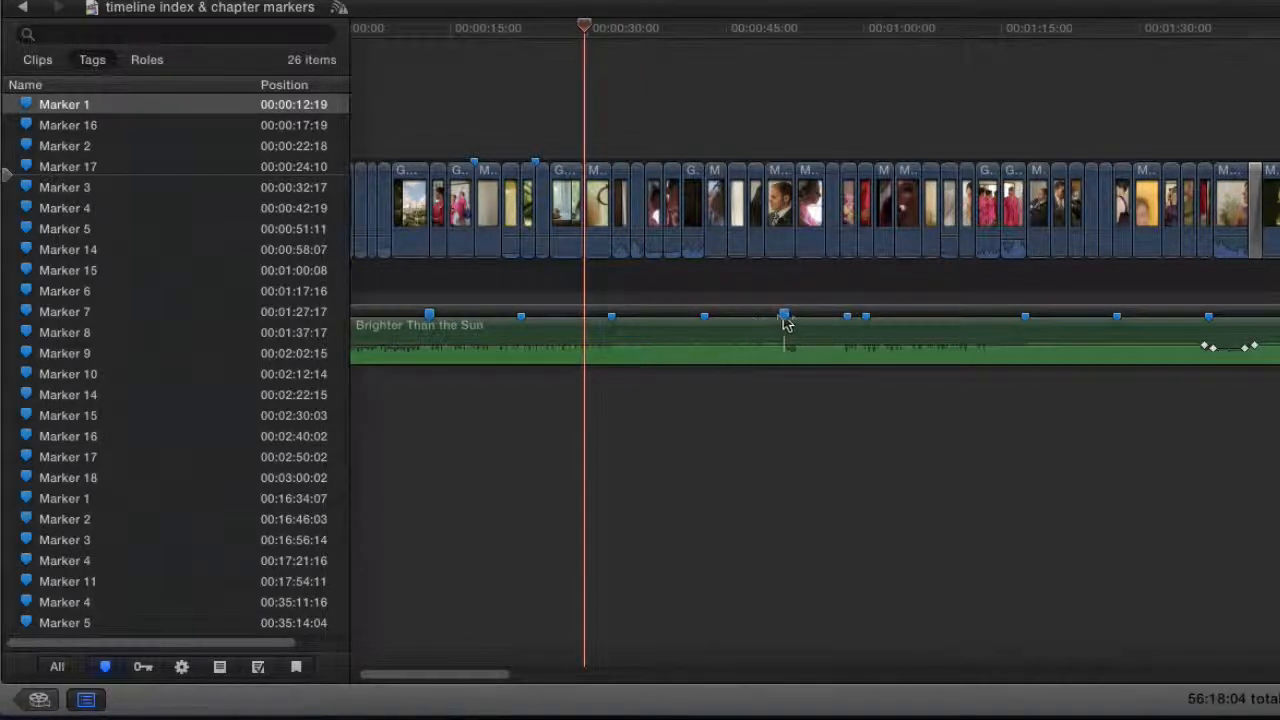
Jump between timeline markers by selecting Marker 14, Marker 7, Marker 5, Marker 15 and Marker 10 in the index.
left_click(864, 316)
left_click(84, 250)
left_click(70, 307)
left_click(92, 228)
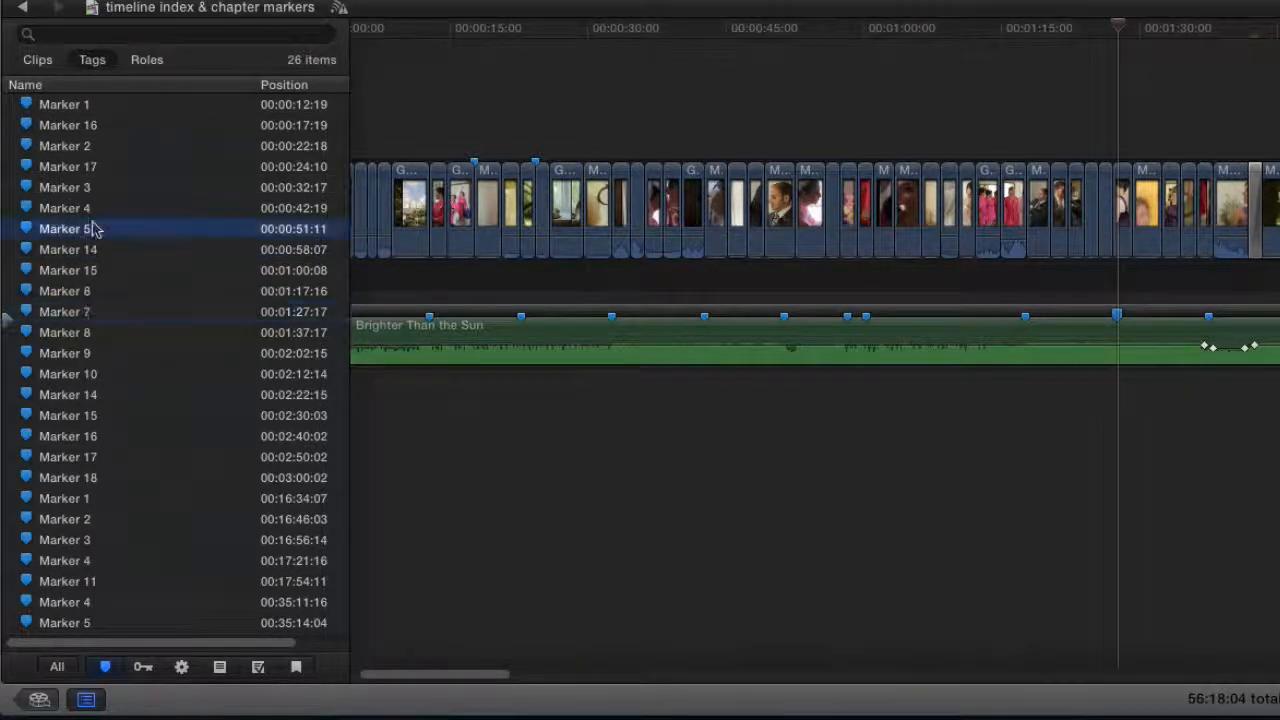
left_click(89, 266)
left_click(94, 373)
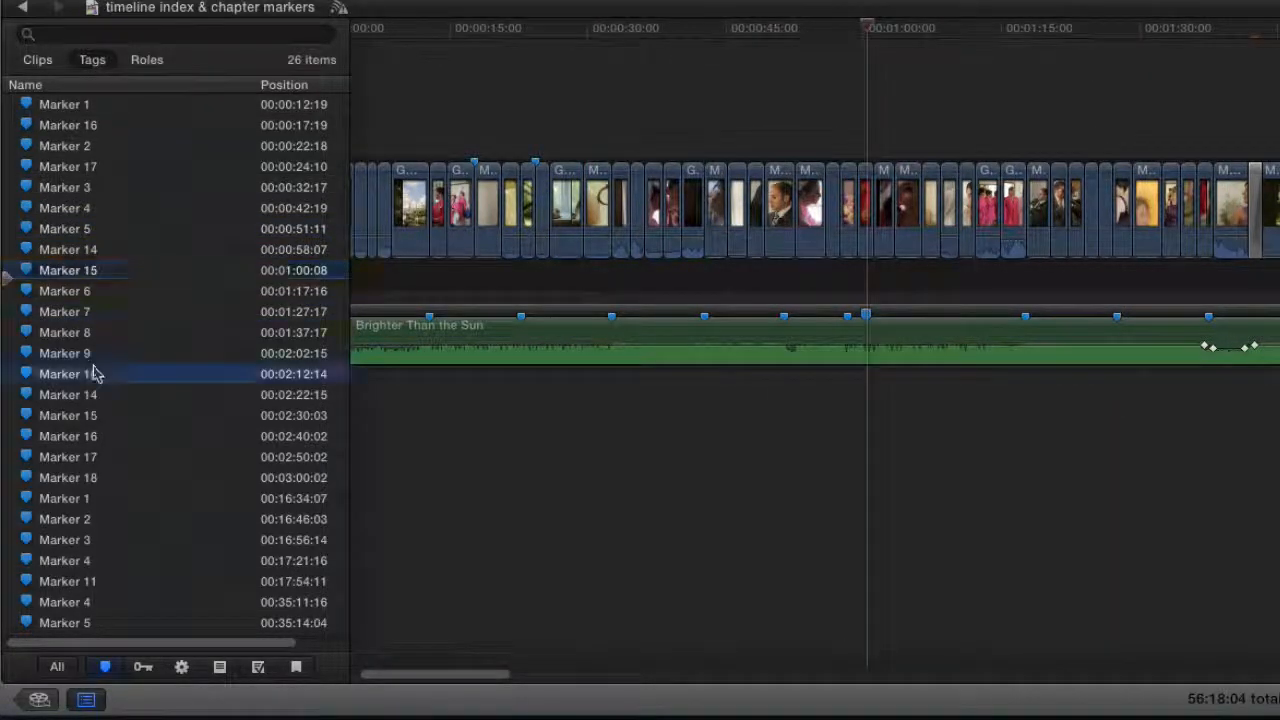
Rename Marker 14 at 00:00:58:07 in the index as "Renamed Marker".
left_click(76, 250)
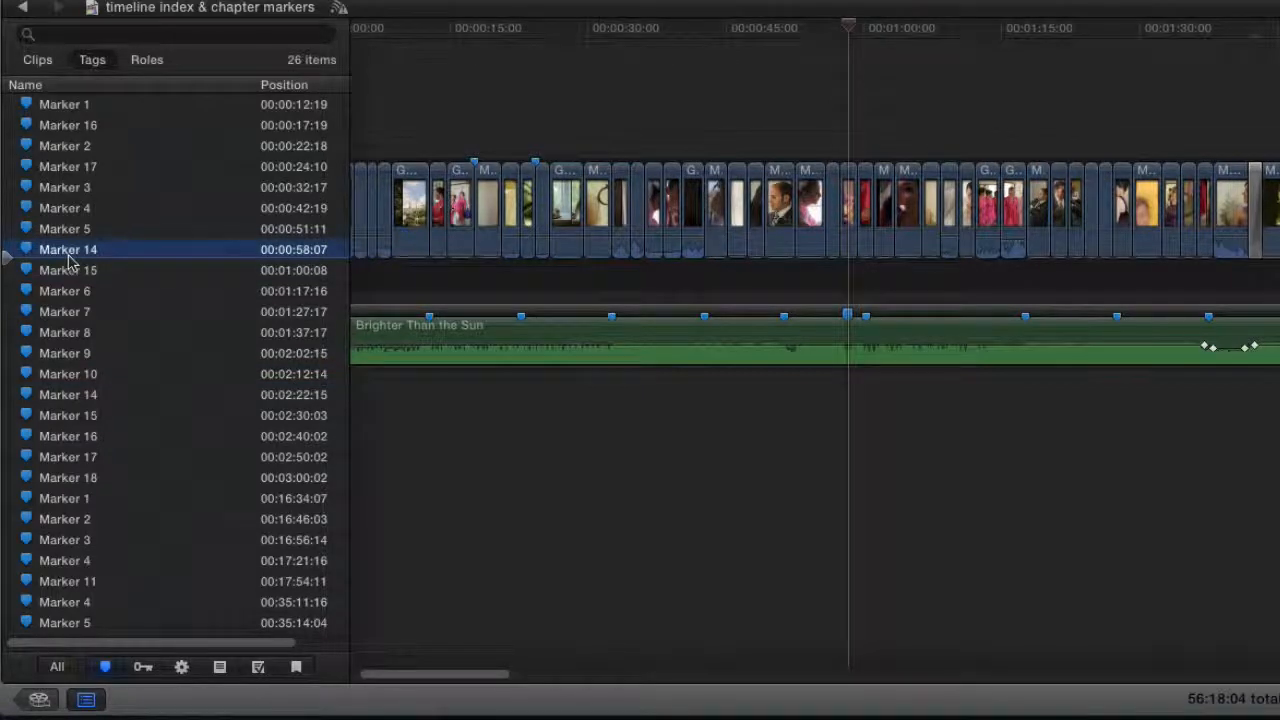
left_click(68, 254)
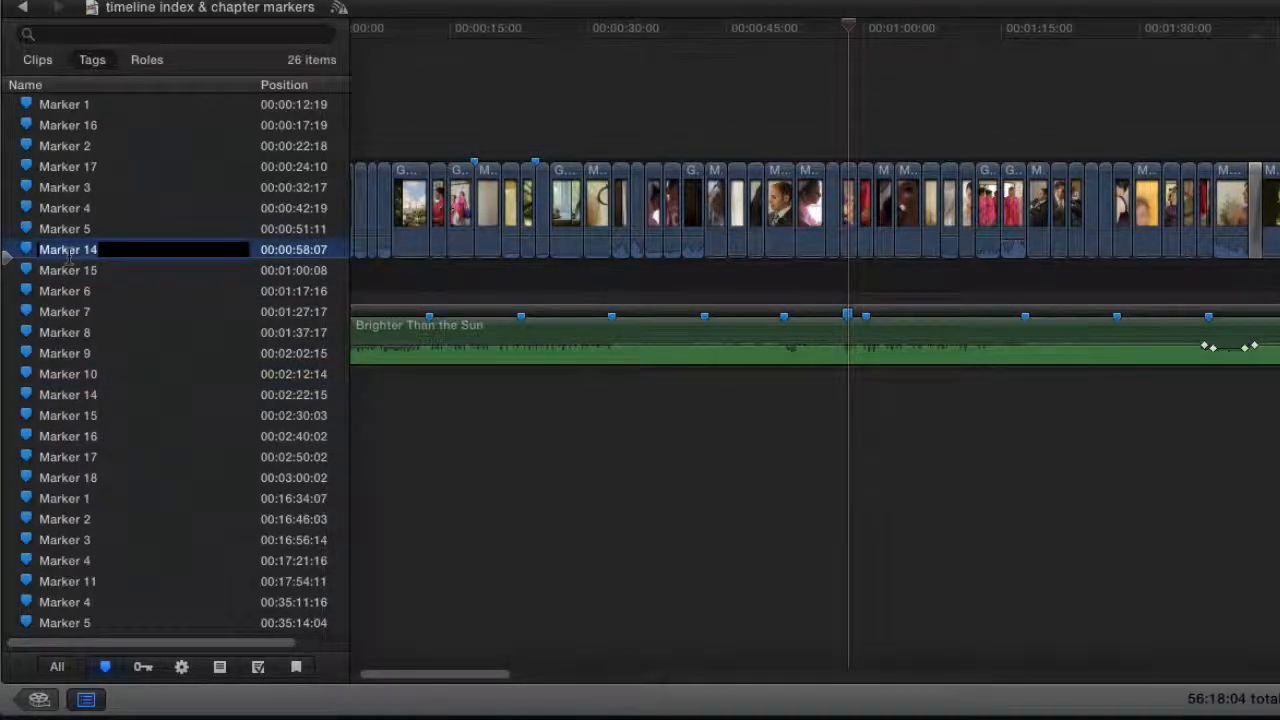
type("Renamed Marker")
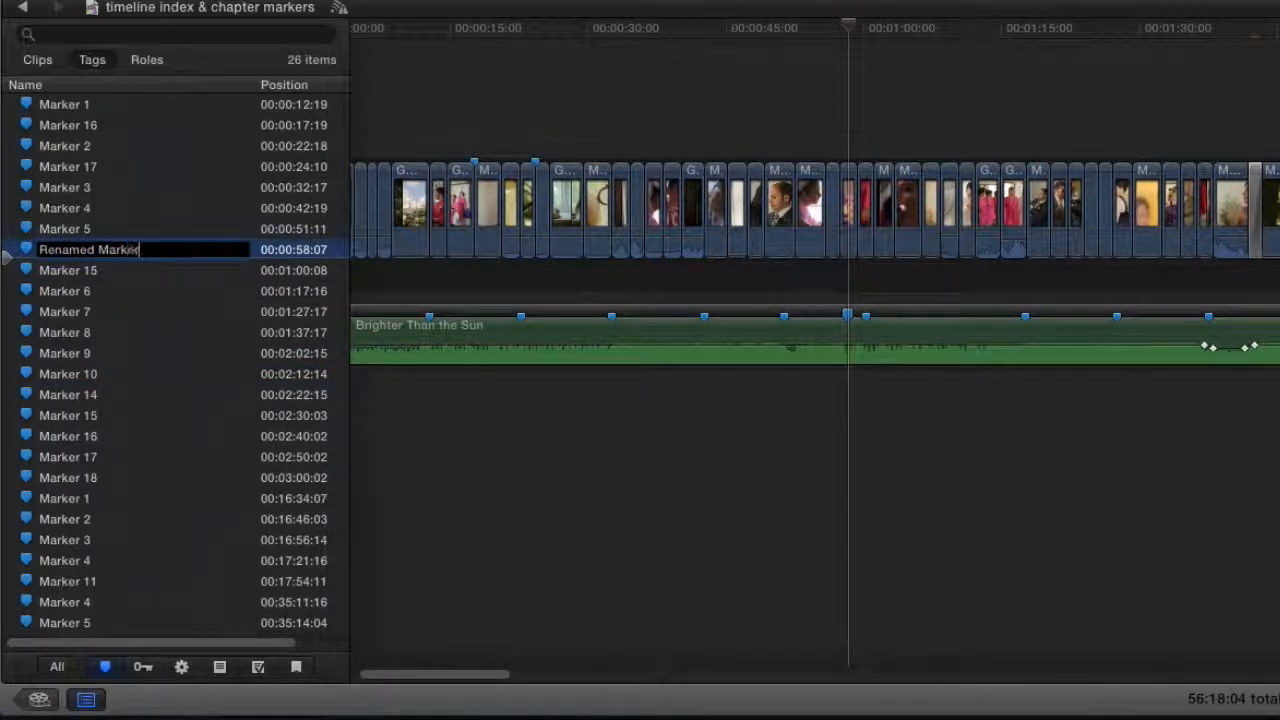
key("Return")
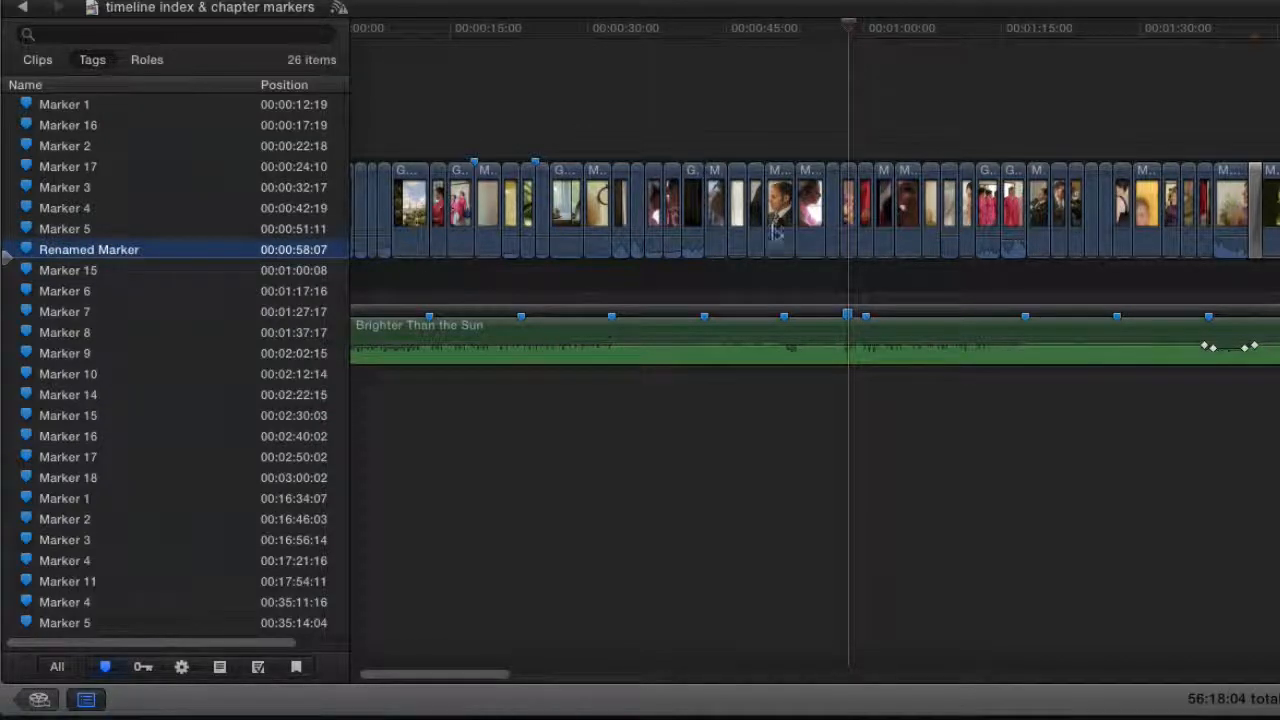
Open the details of the renamed marker on the music clip, check its name, and close them.
left_click(796, 264)
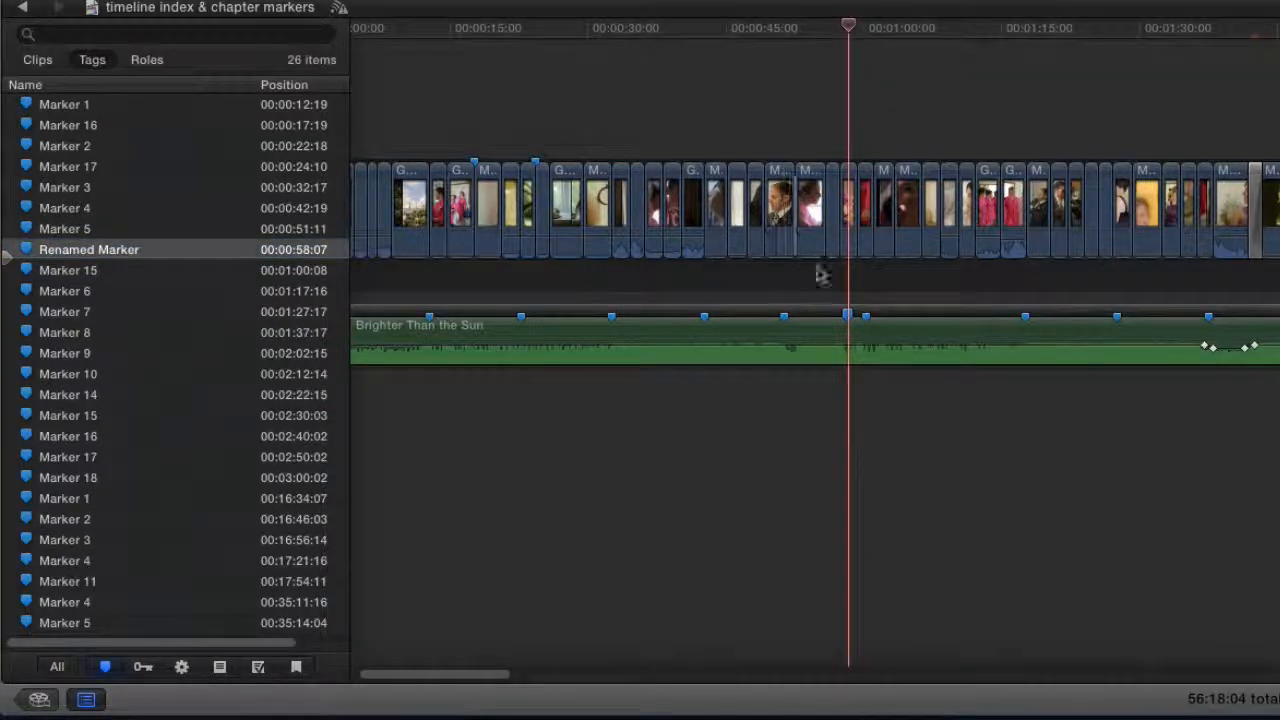
double_click(847, 316)
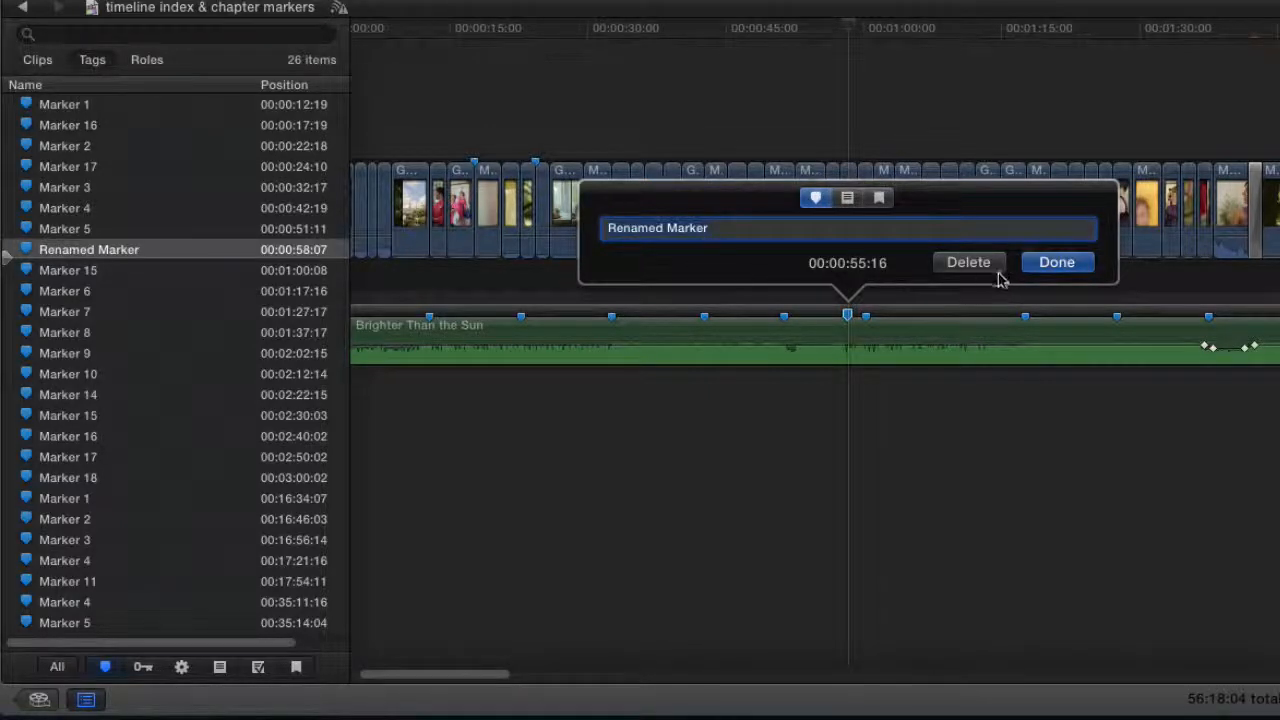
left_click(1078, 270)
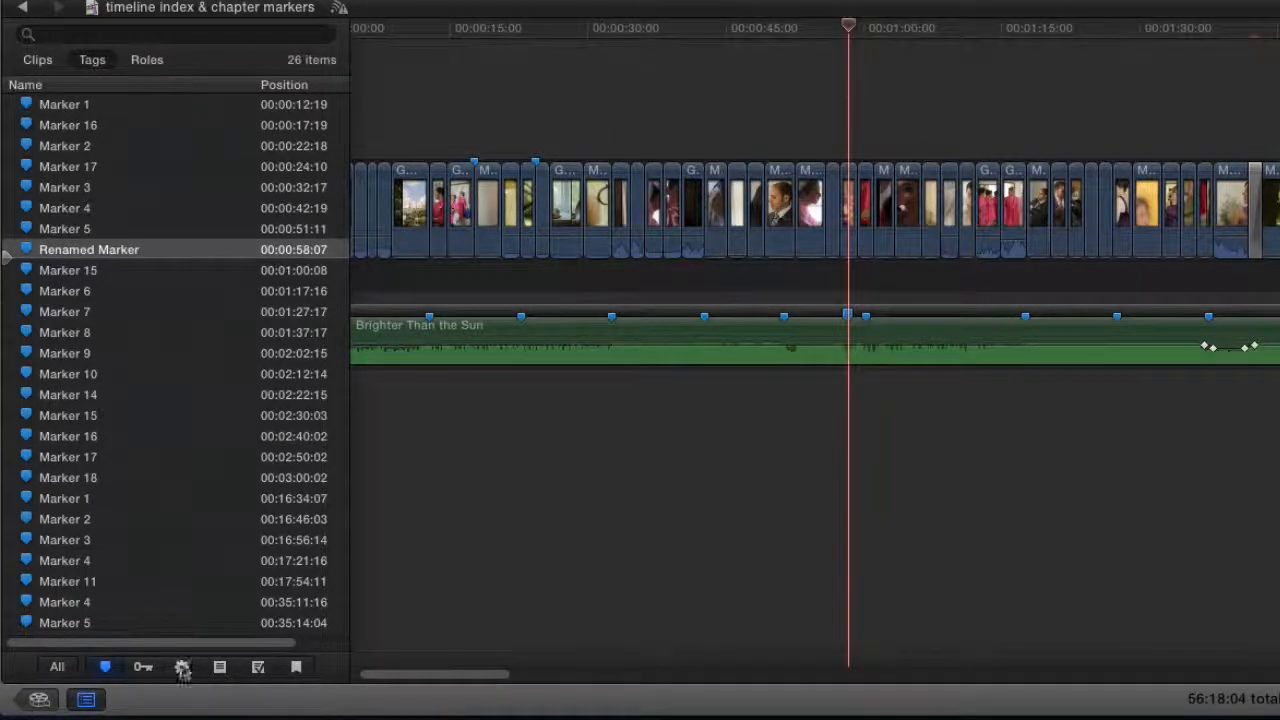
Limit the tags list to keywords and jump to the clip tagged music at 00:00:02:14.
left_click(145, 670)
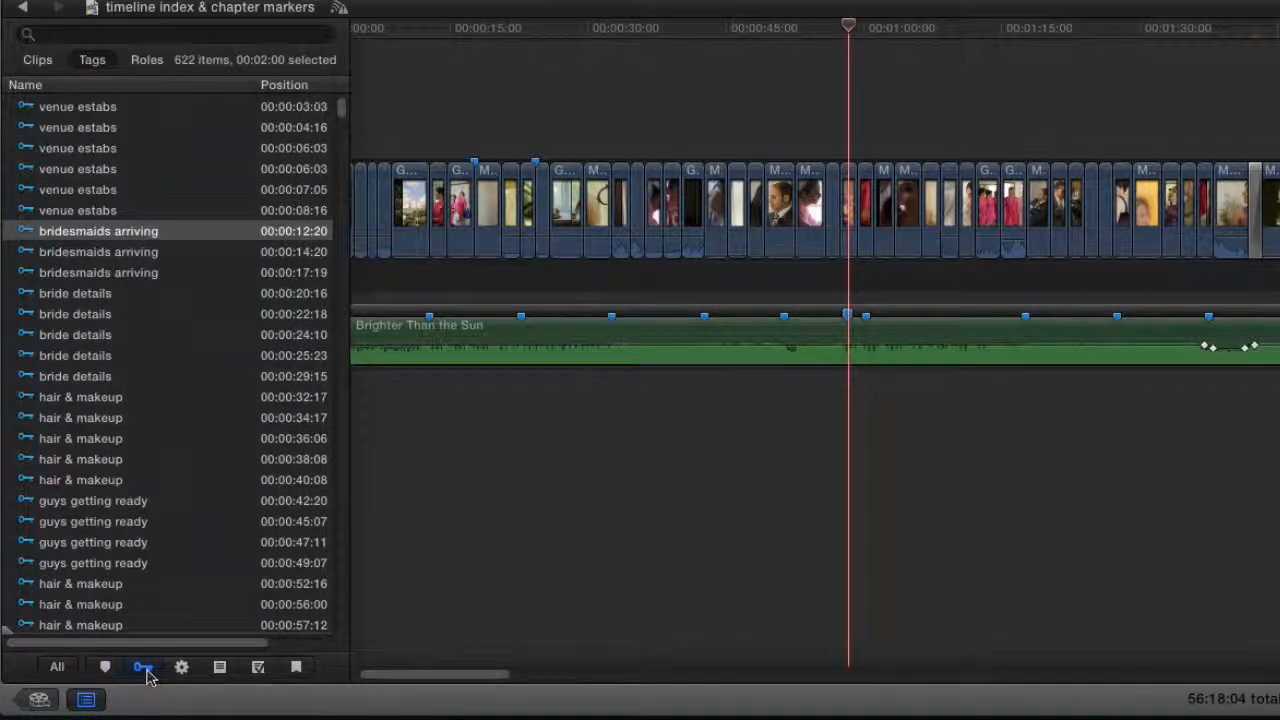
scroll(110, 150, "up", 1)
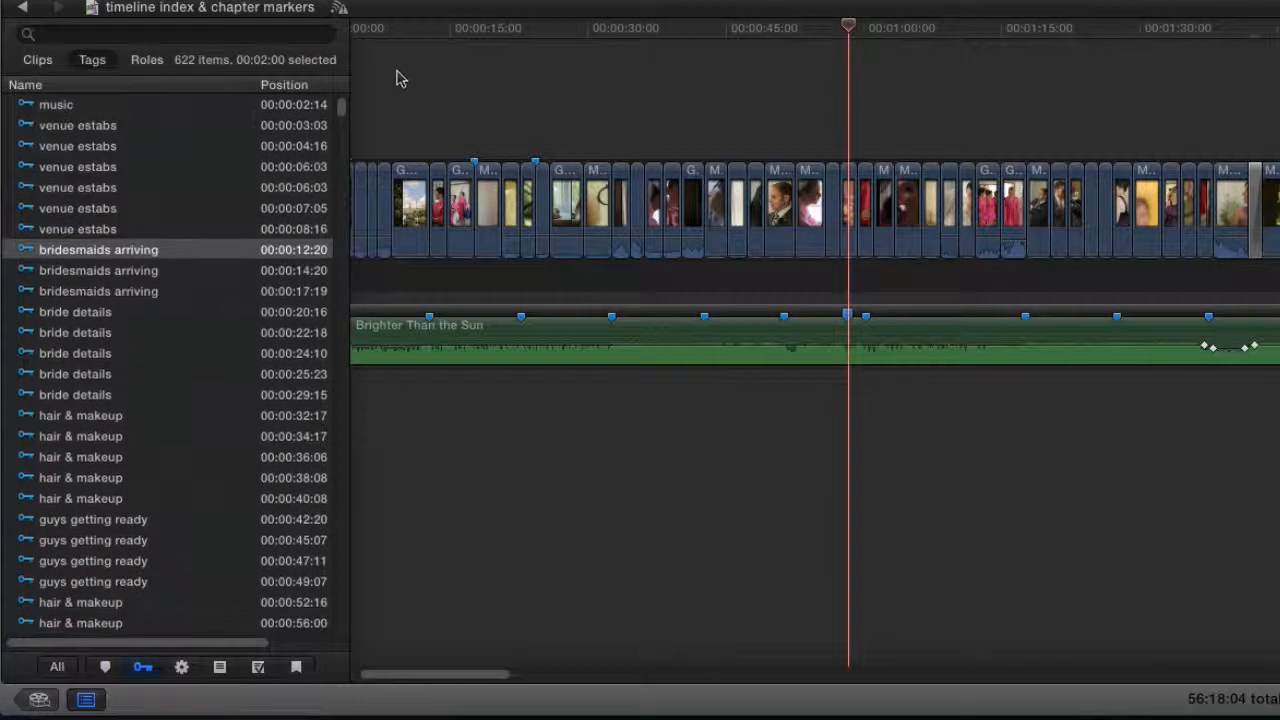
left_click(52, 108)
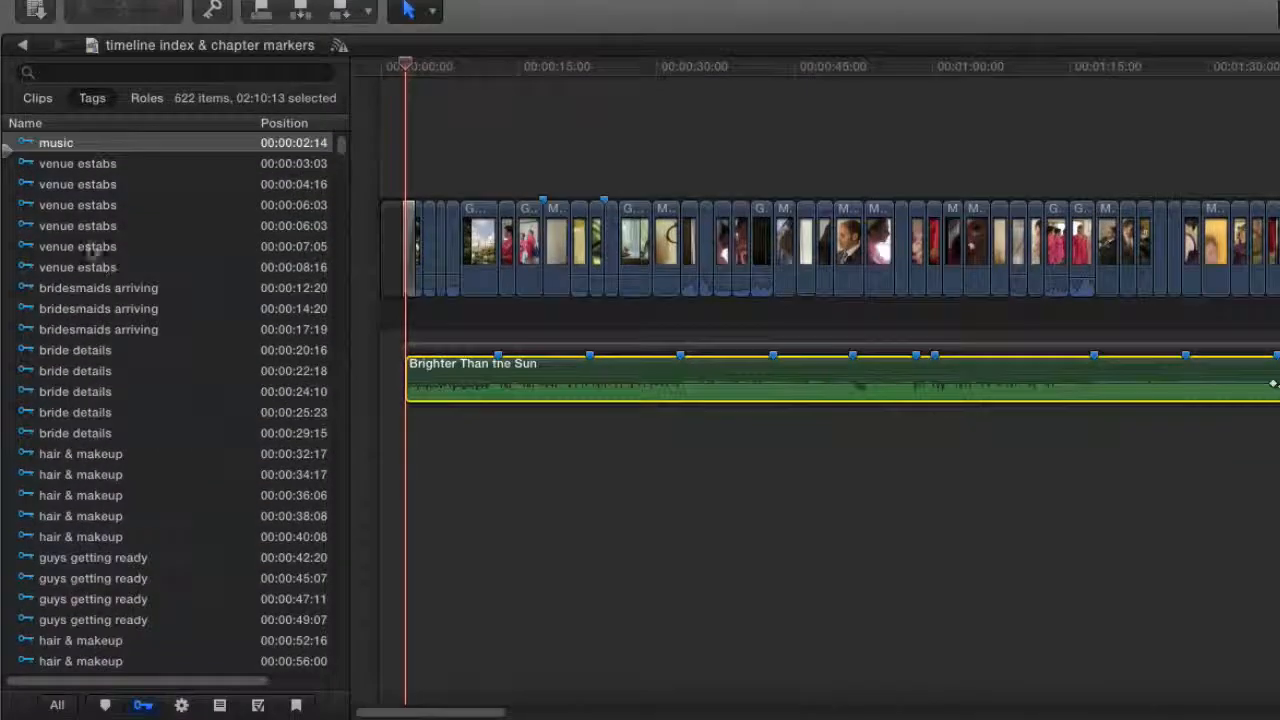
Step down through the keyword entries from venue estabs at 00:00:06:03 to bride details at 00:00:25:23.
left_click(80, 210)
key("Down")
key("Down")
key("Down")
key("Down")
key("Down")
key("Down")
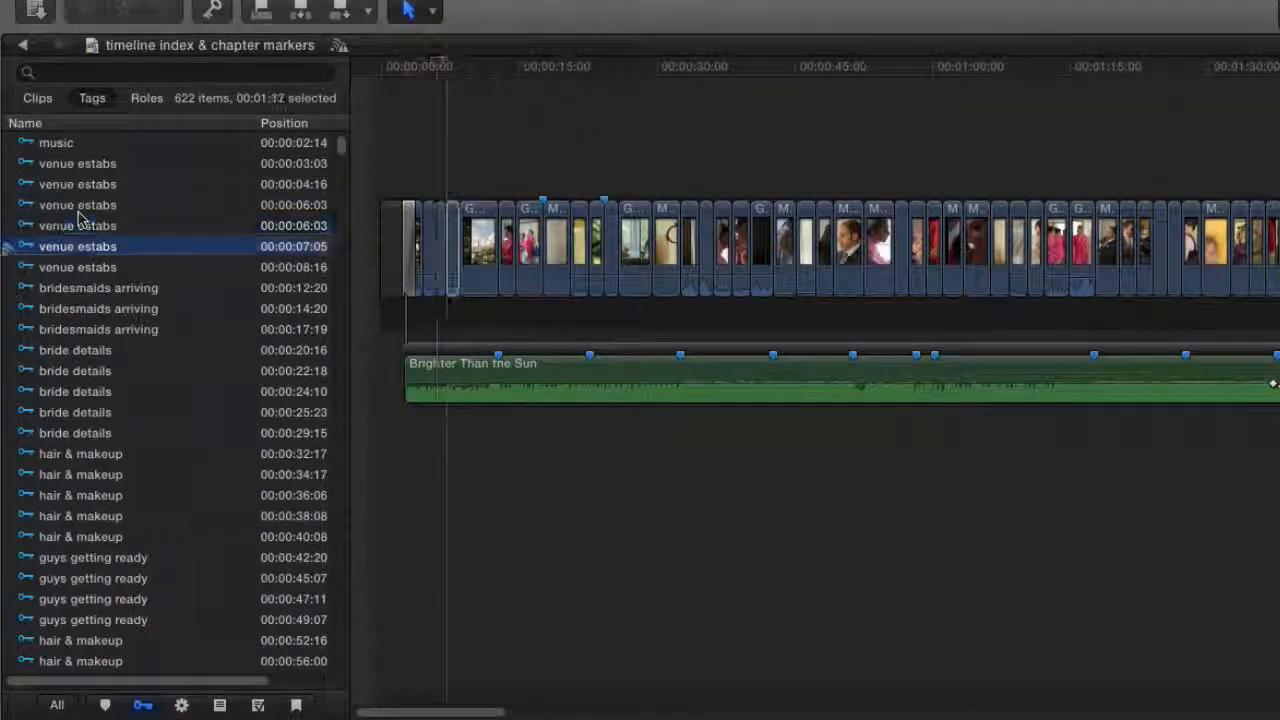
key("Down")
key("Down")
key("Down")
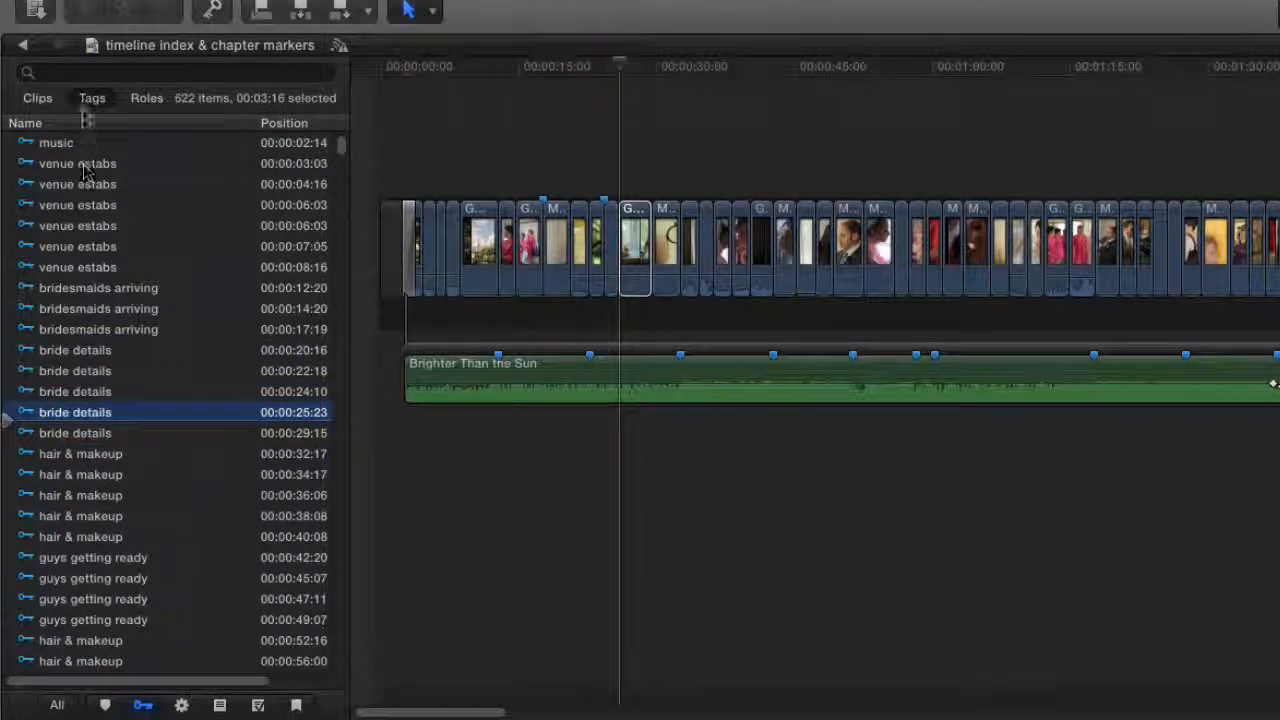
Jump around the timeline by selecting various bride details, hair & makeup, bridesmaids arriving and venue estabs keyword entries.
left_click(85, 72)
left_click(80, 358)
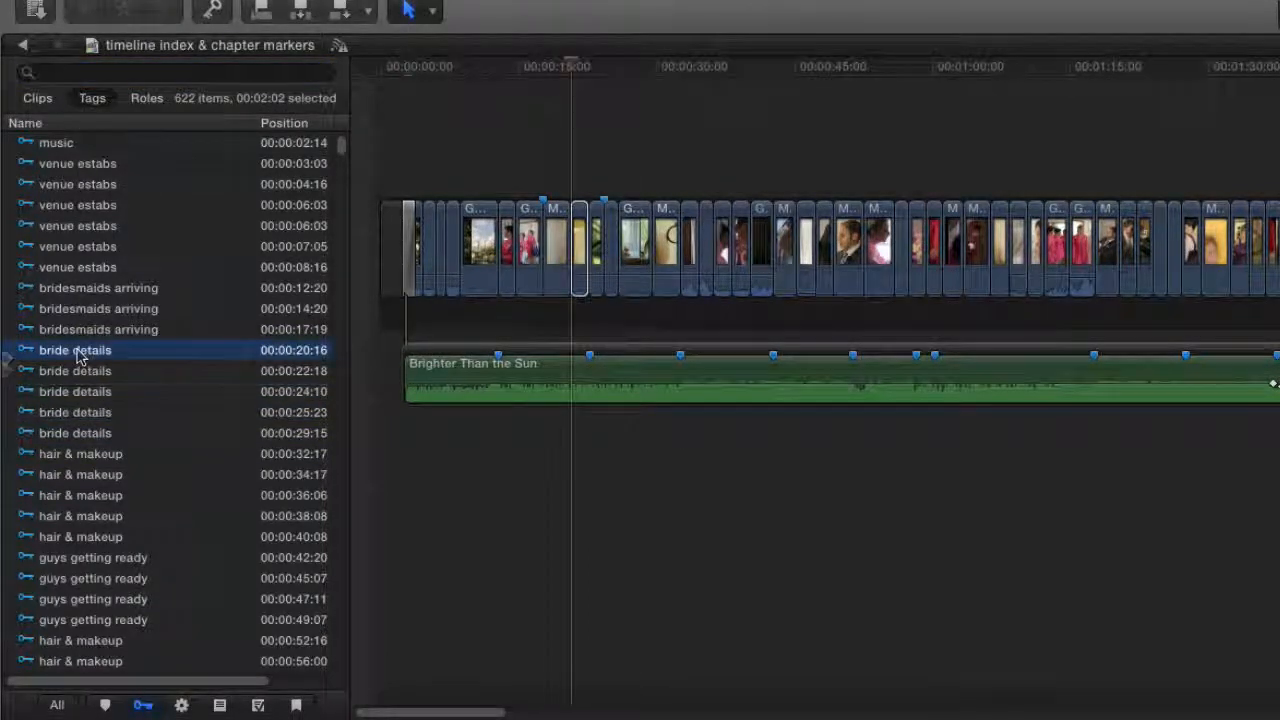
left_click(70, 516)
left_click(70, 412)
left_click(75, 288)
left_click(75, 246)
left_click(70, 391)
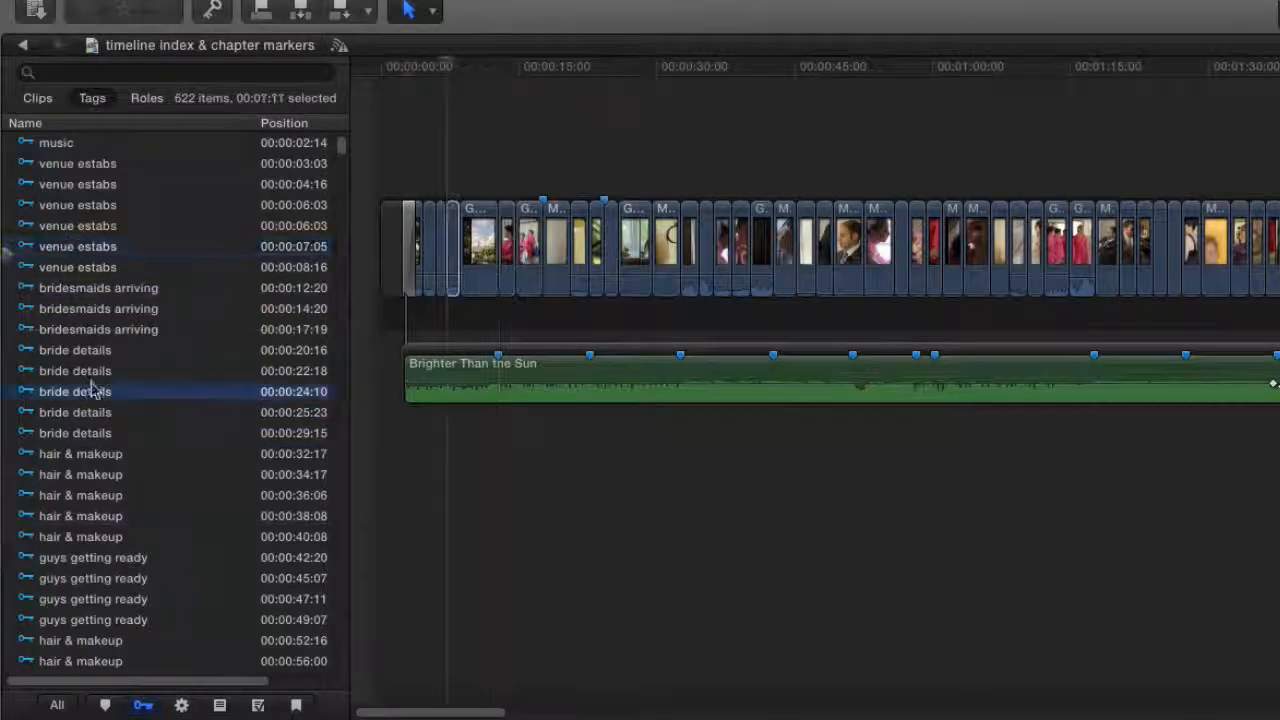
left_click(70, 516)
left_click(60, 350)
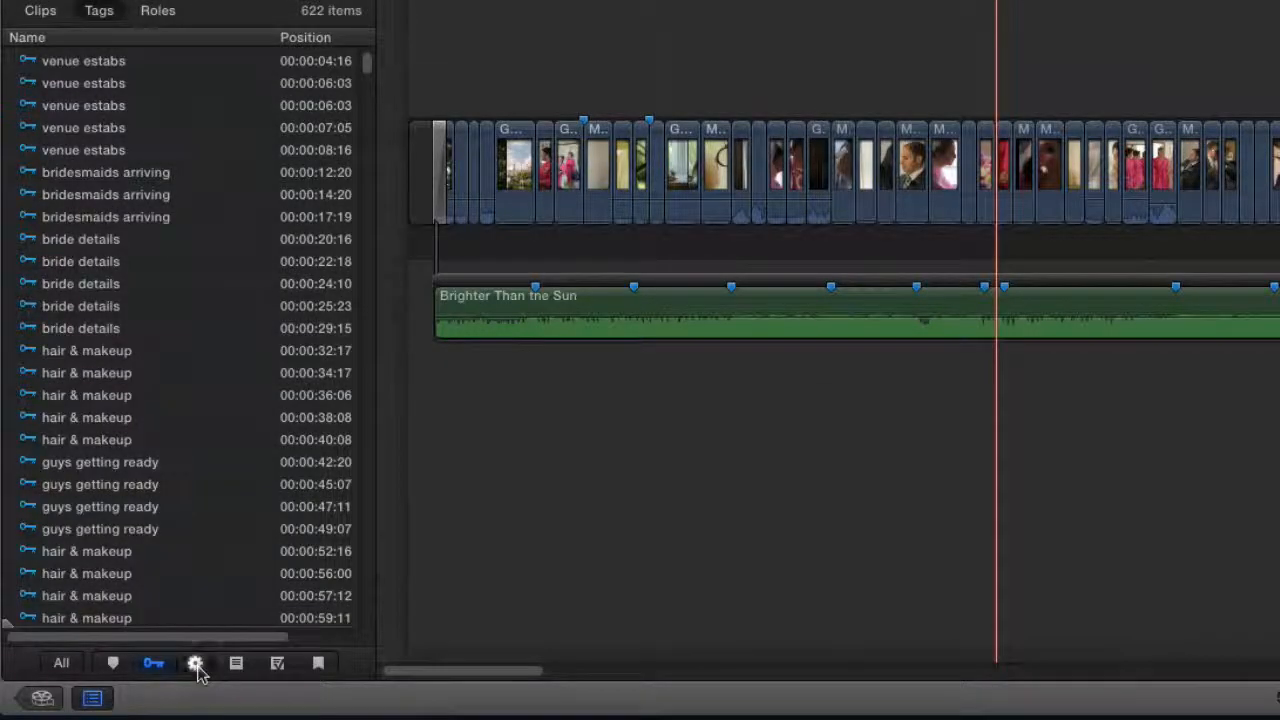
Limit the tags list to analysis keywords and run Analyze and Fix with Find people on browser clip G27A4293.
left_click(196, 664)
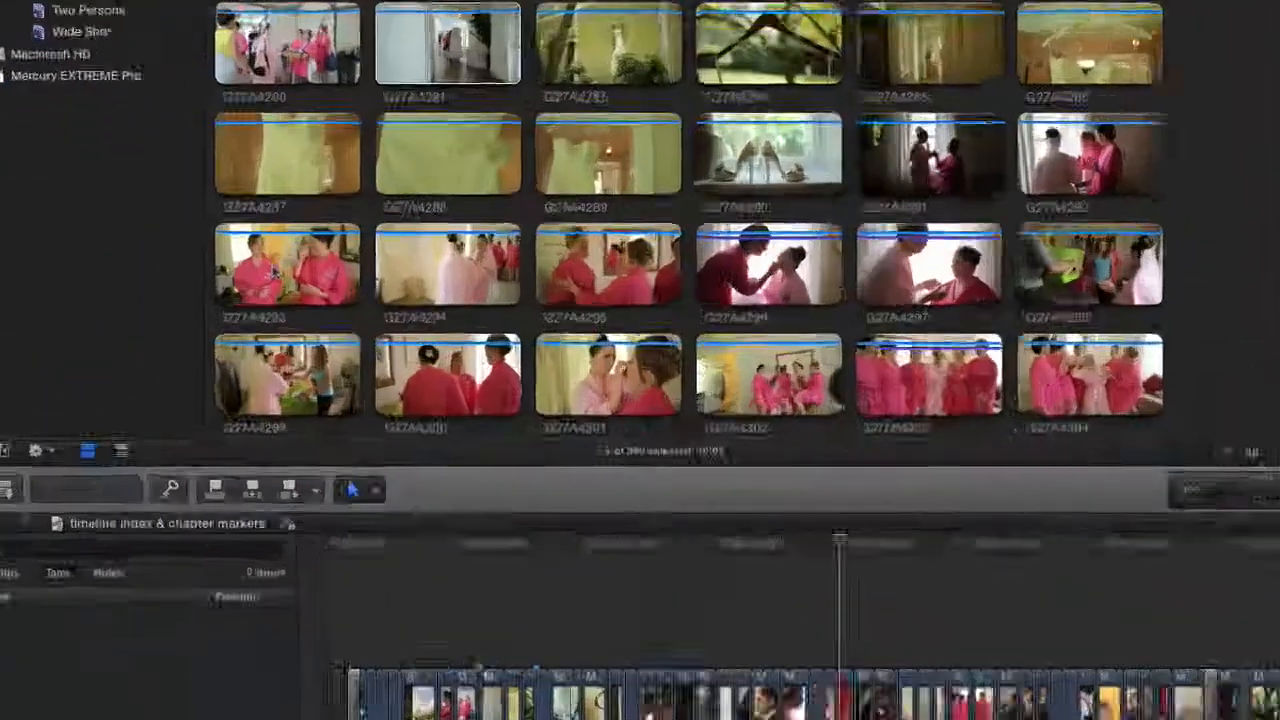
left_click(147, 268)
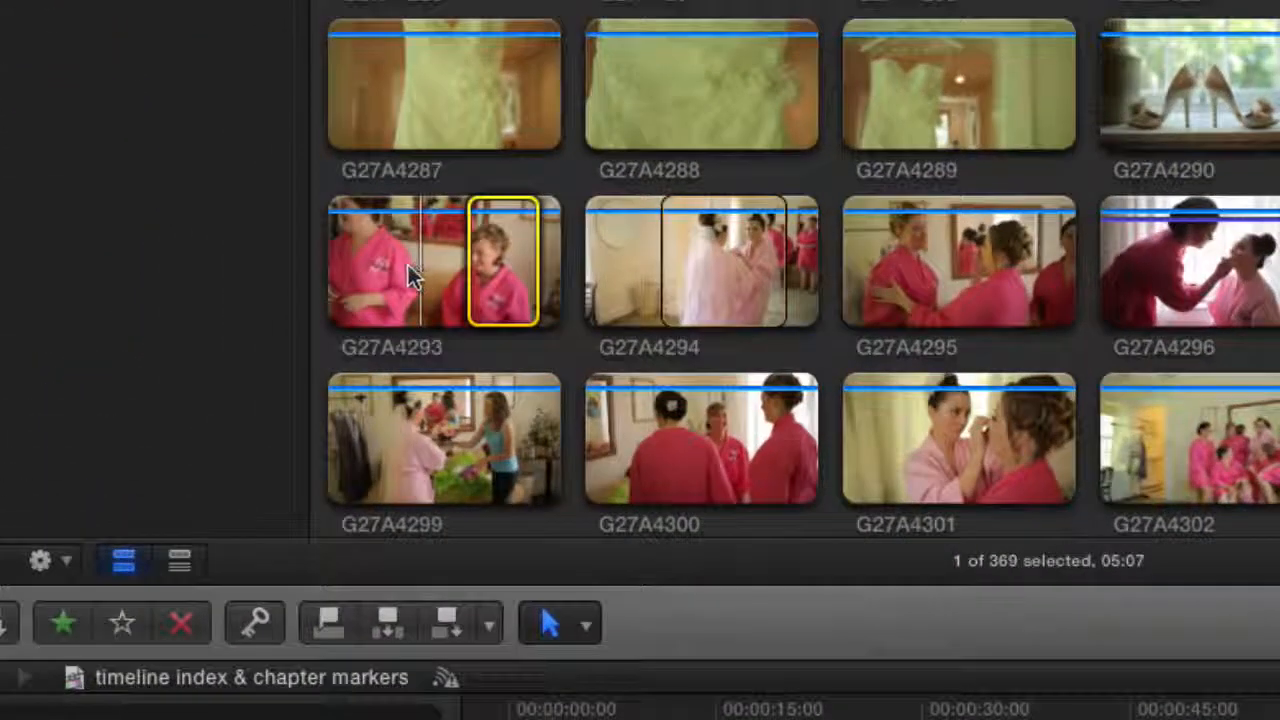
right_click(474, 268)
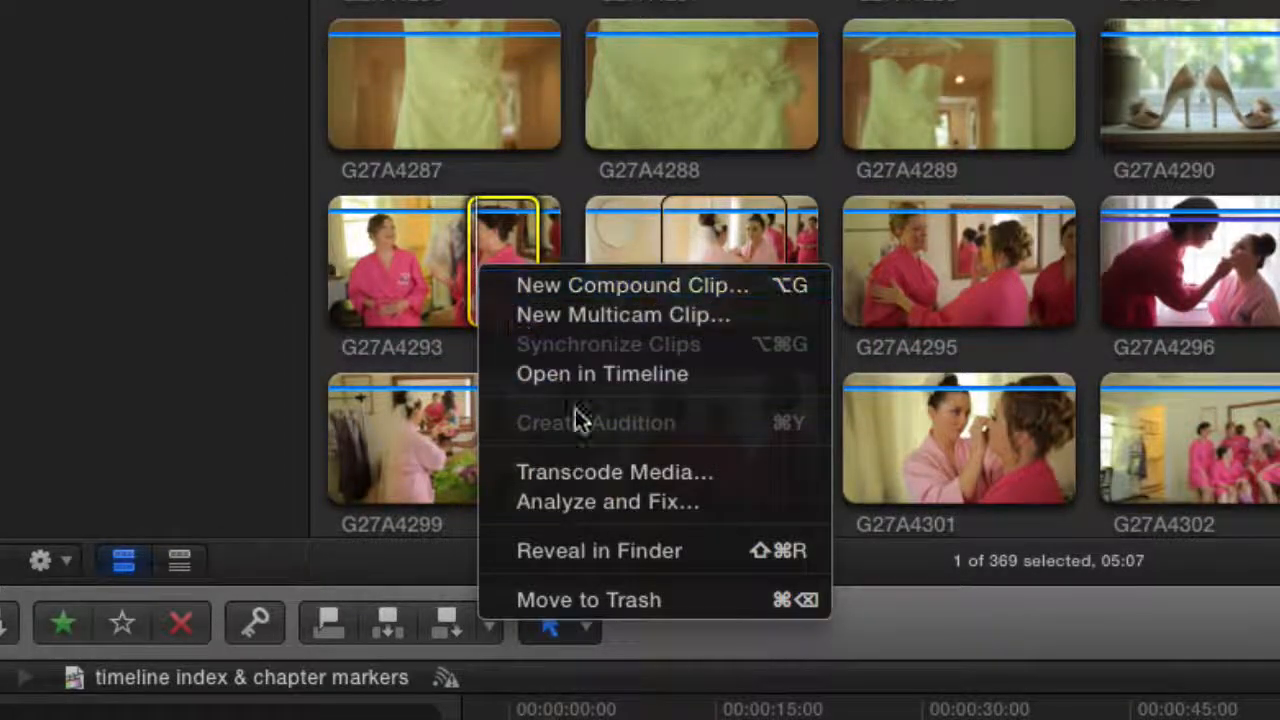
left_click(628, 502)
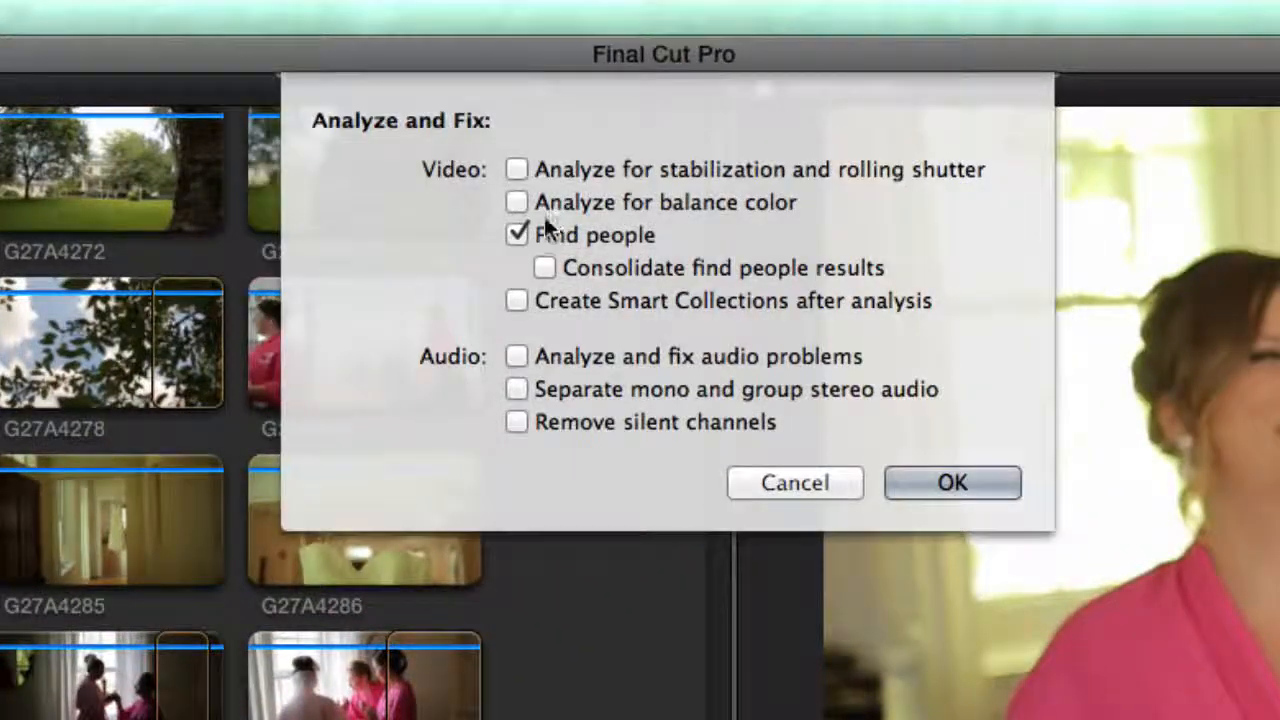
left_click(960, 481)
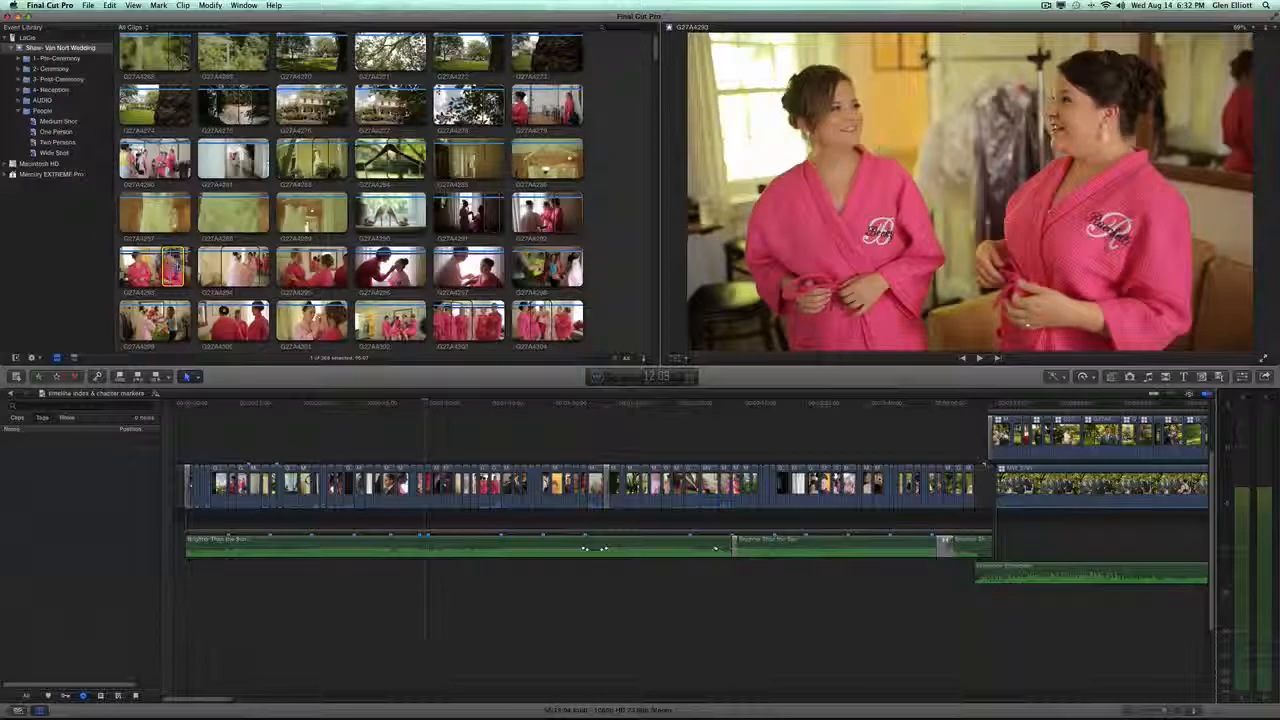
Connect the analyzed clip G27A4293 above the storyline at 00:00:40:00 and select its analysis keyword entry in the index.
left_click_drag(325, 422, 352, 436)
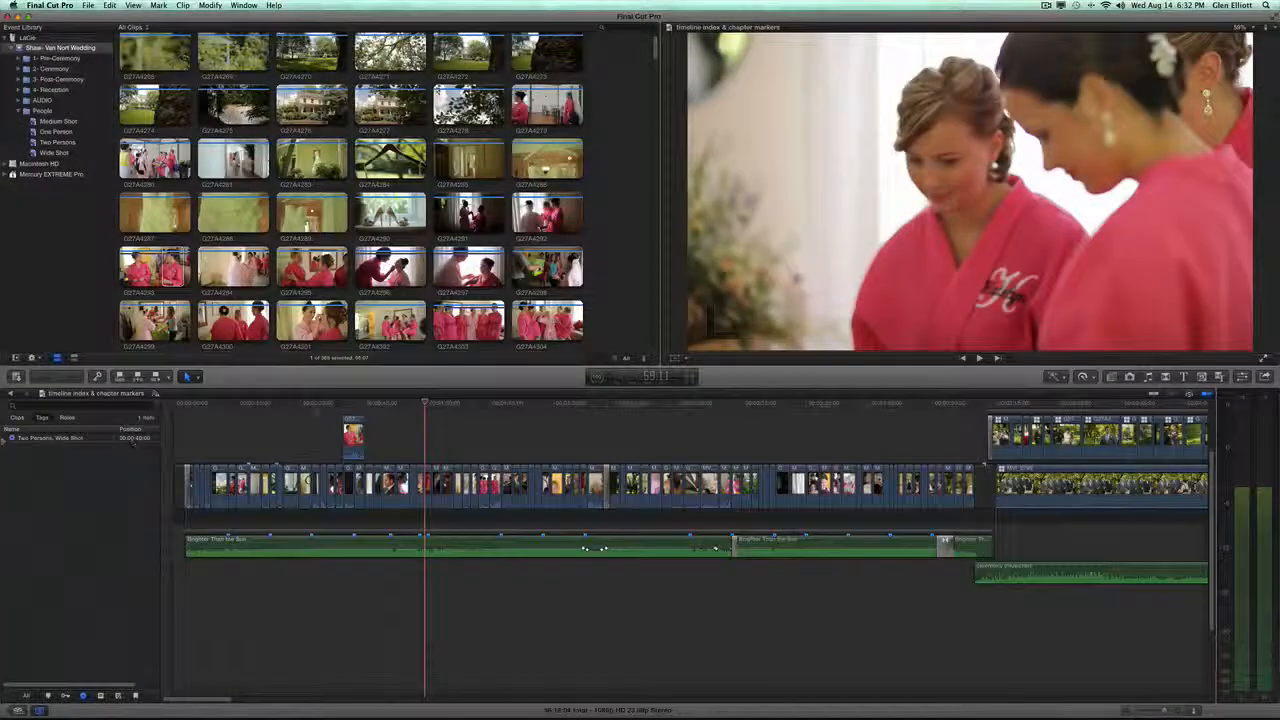
left_click(133, 440)
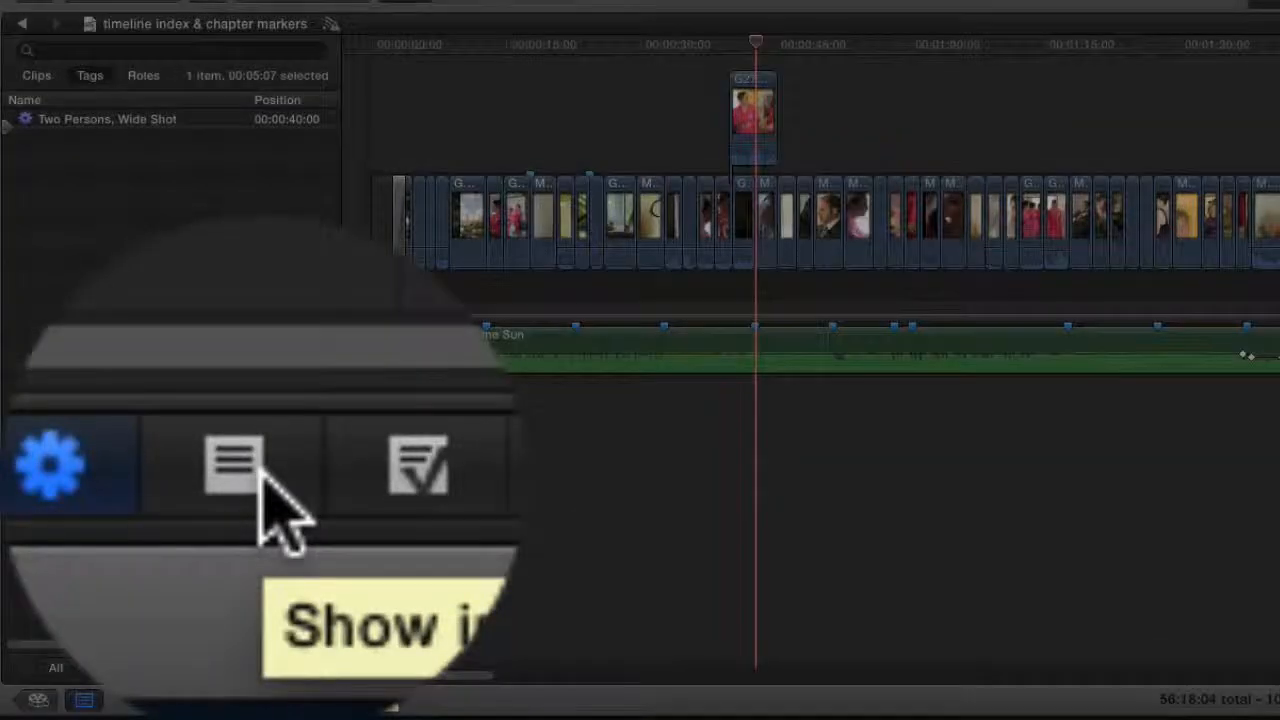
Switch the tags list between the incomplete and completed to-do filters, ending with incomplete to-do items.
left_click(215, 669)
left_click(260, 472)
left_click(260, 472)
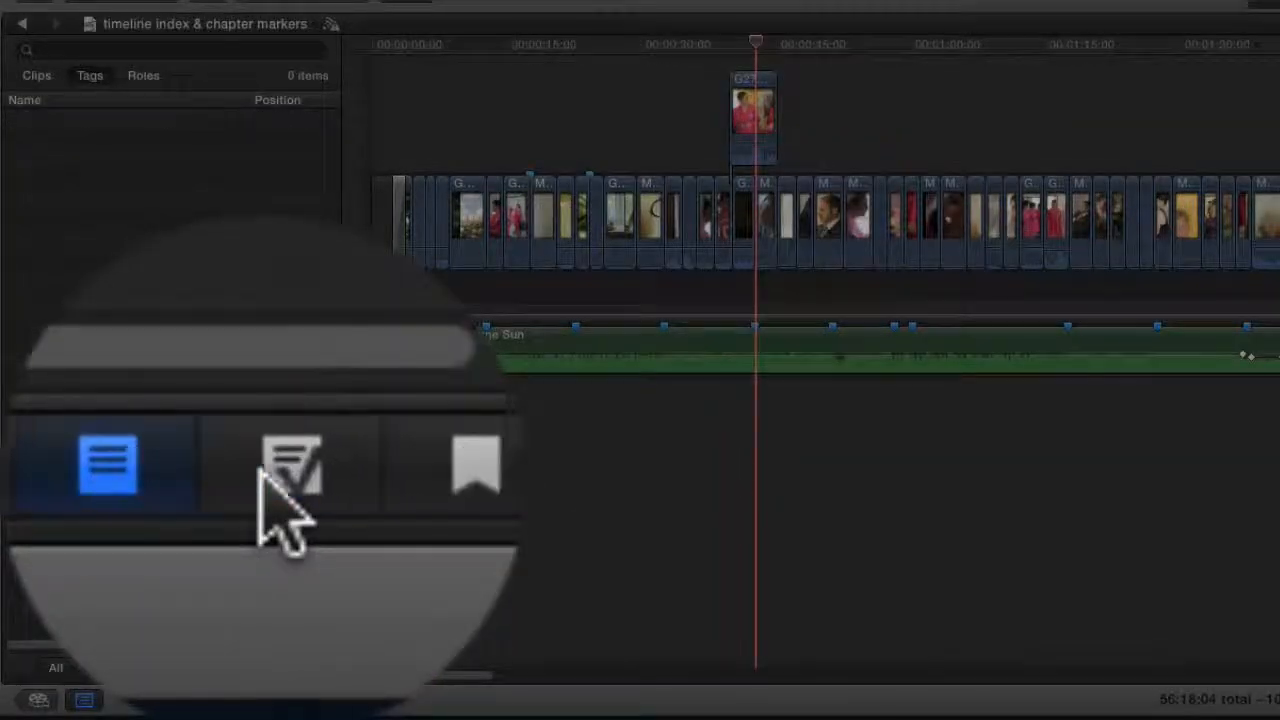
left_click(260, 472)
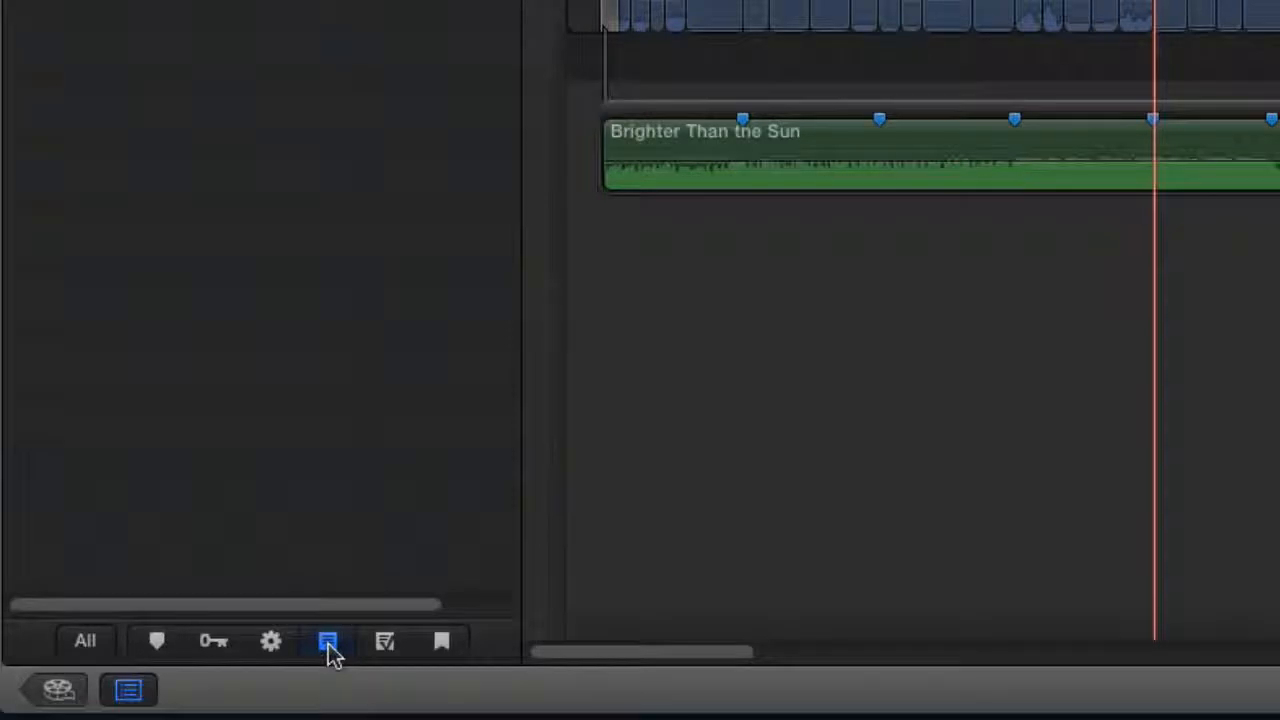
left_click(386, 648)
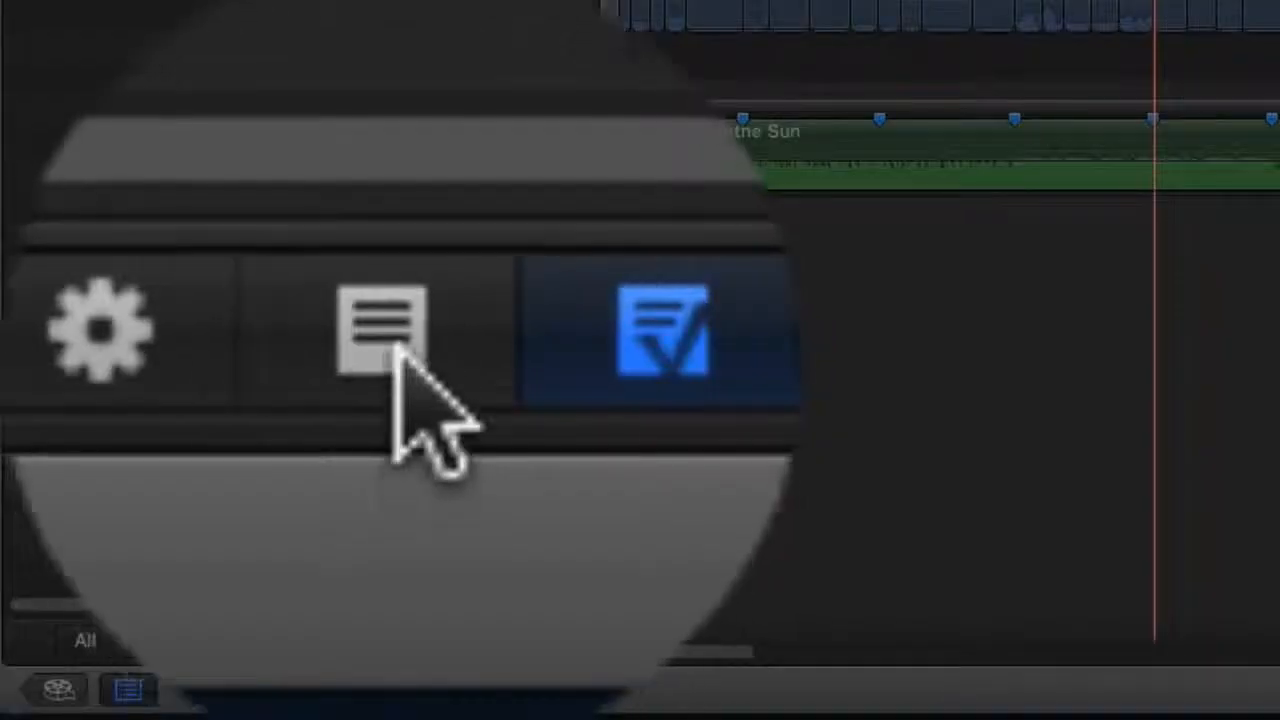
left_click(327, 645)
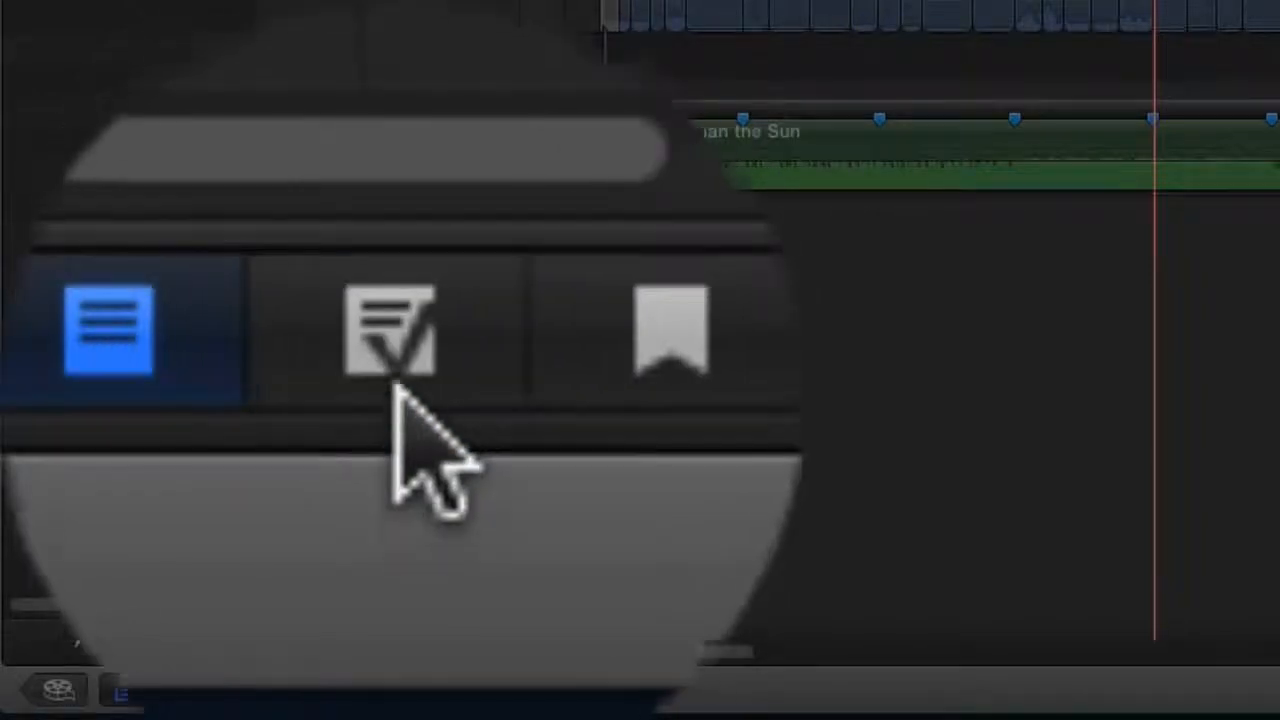
left_click(395, 362)
left_click(329, 645)
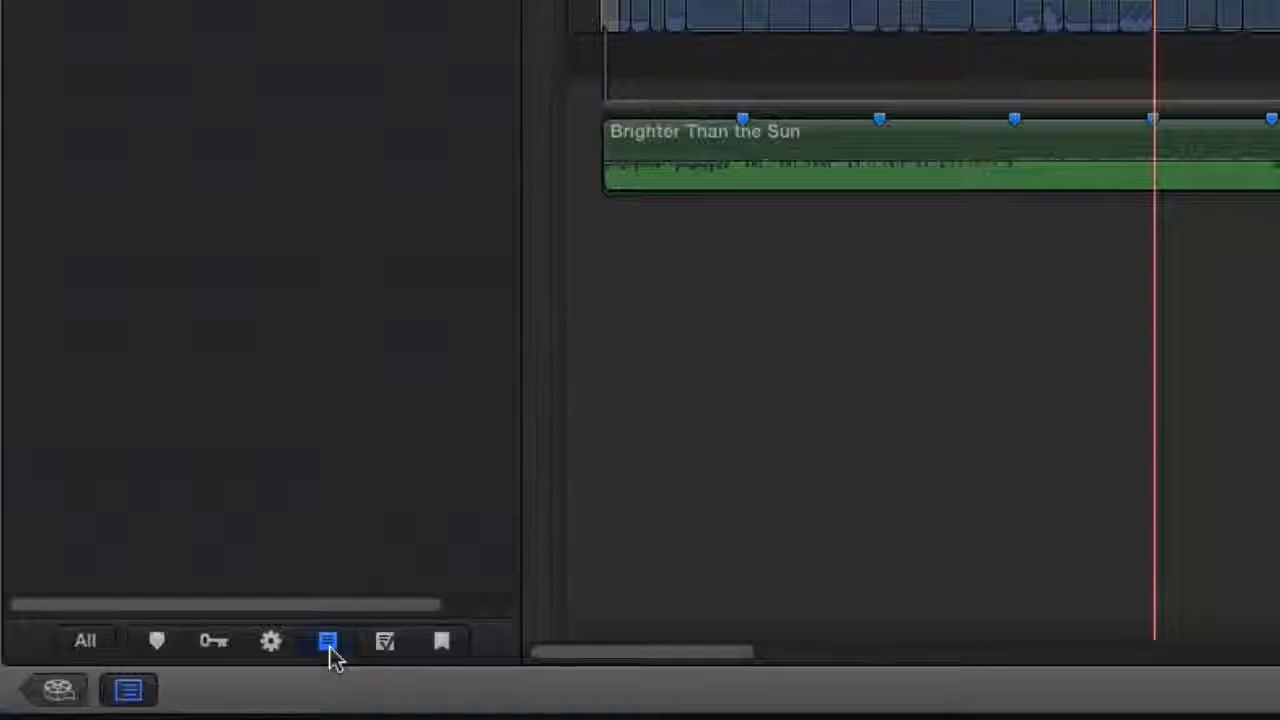
left_click(382, 646)
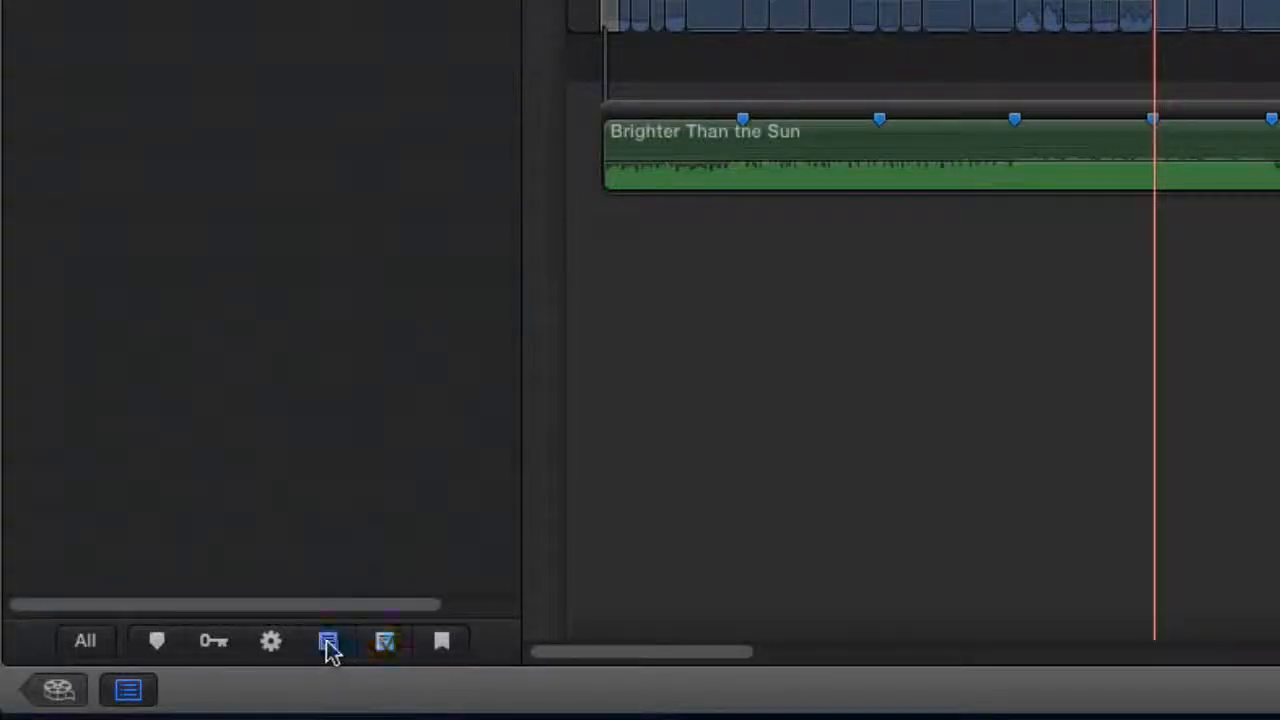
left_click(384, 645)
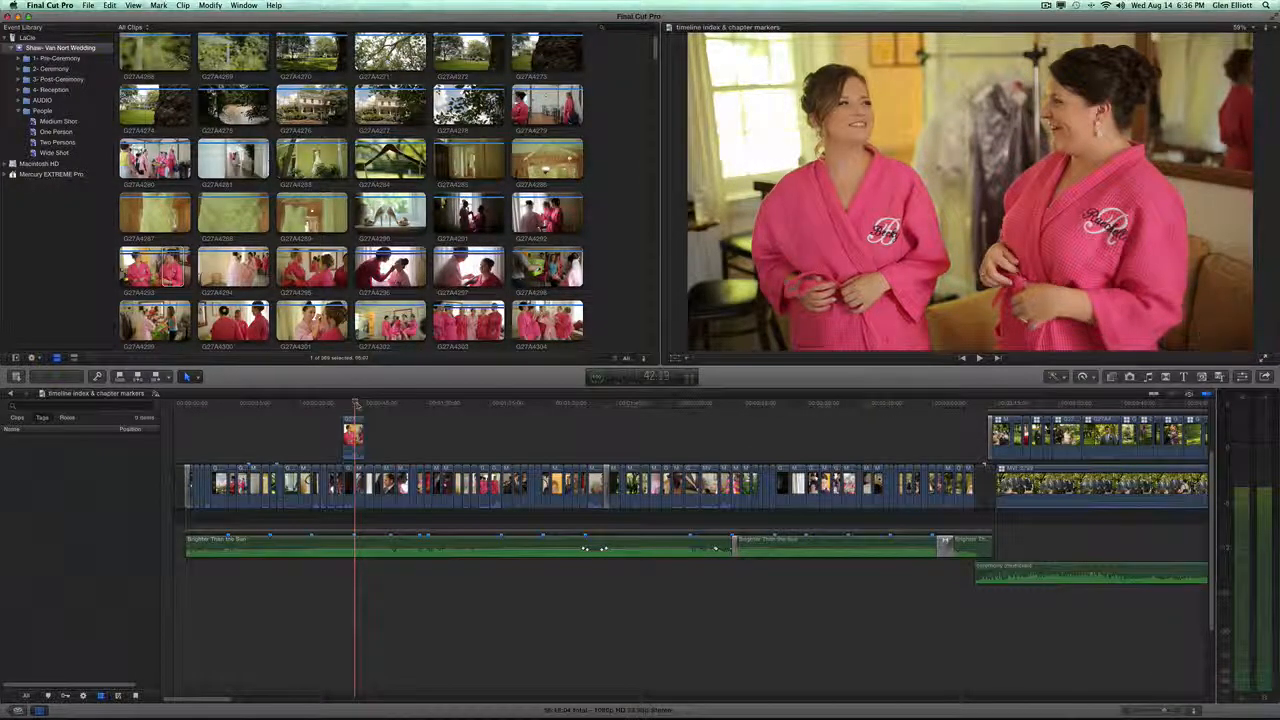
Add a marker at 00:01:09:07 on the first MVI_3717 clip, the cuff close-up, with its details open.
key("l")
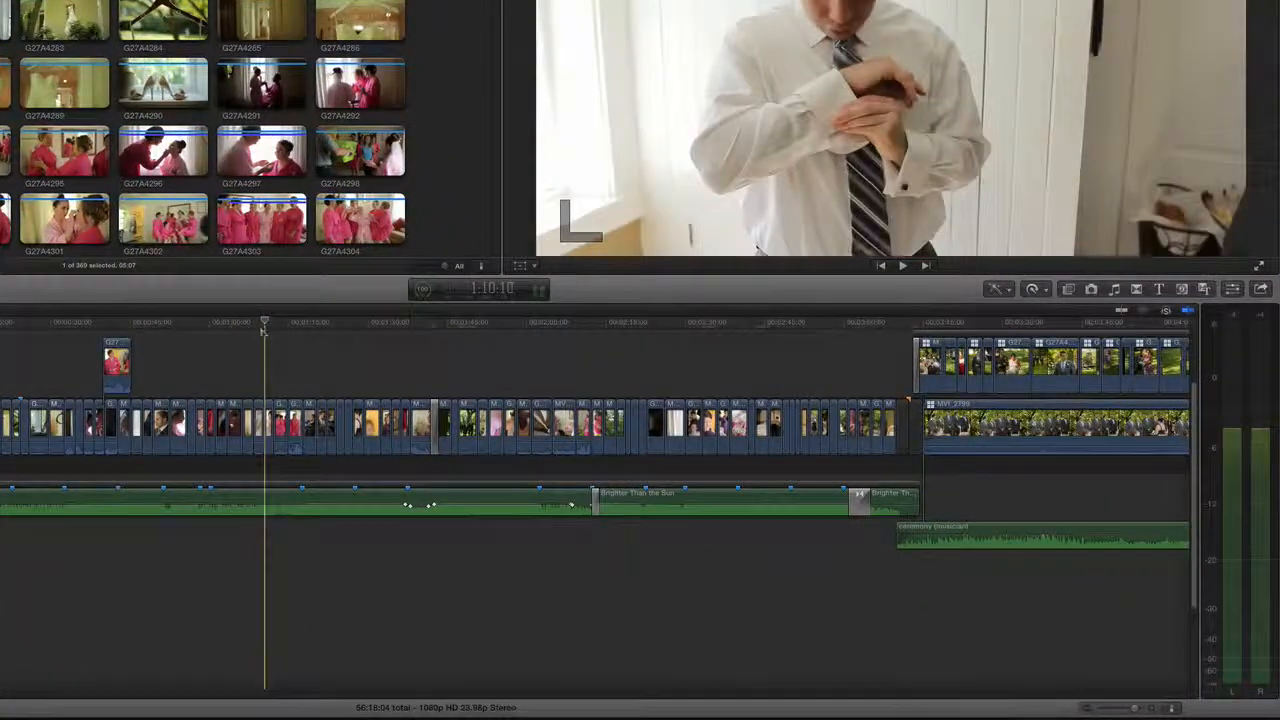
left_click_drag(264, 331, 292, 434)
key("z")
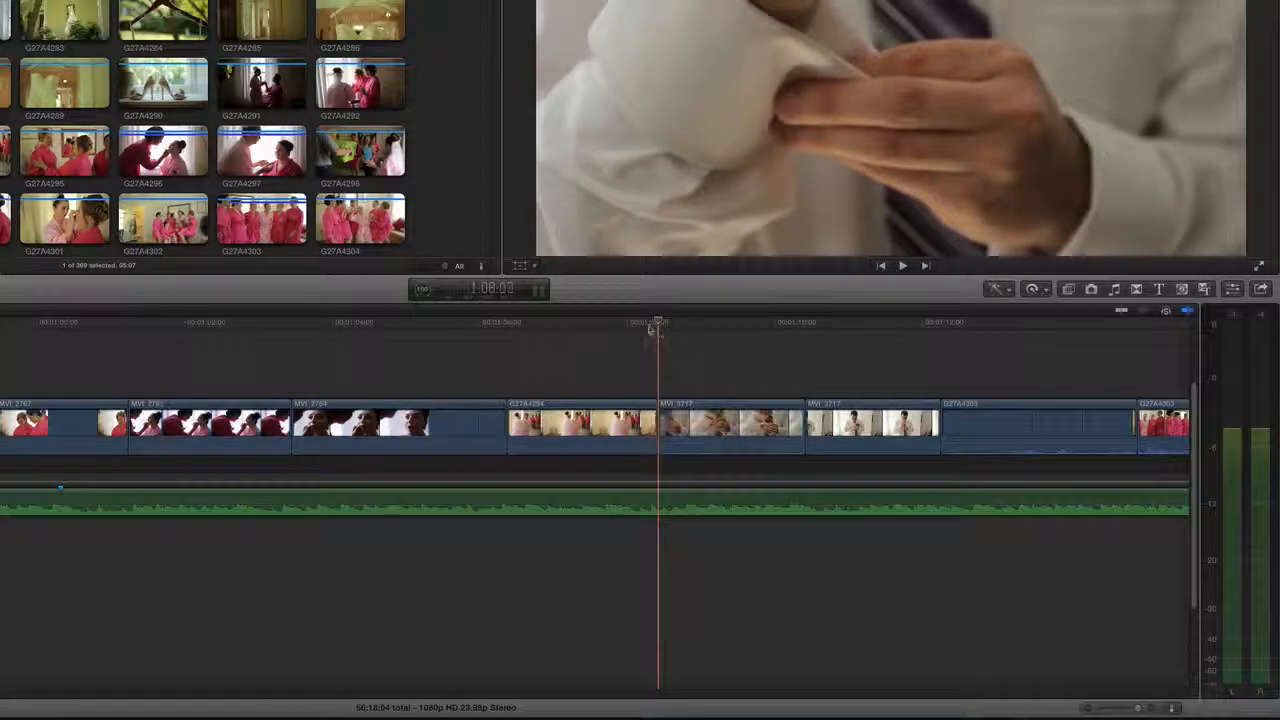
left_click_drag(656, 330, 724, 336)
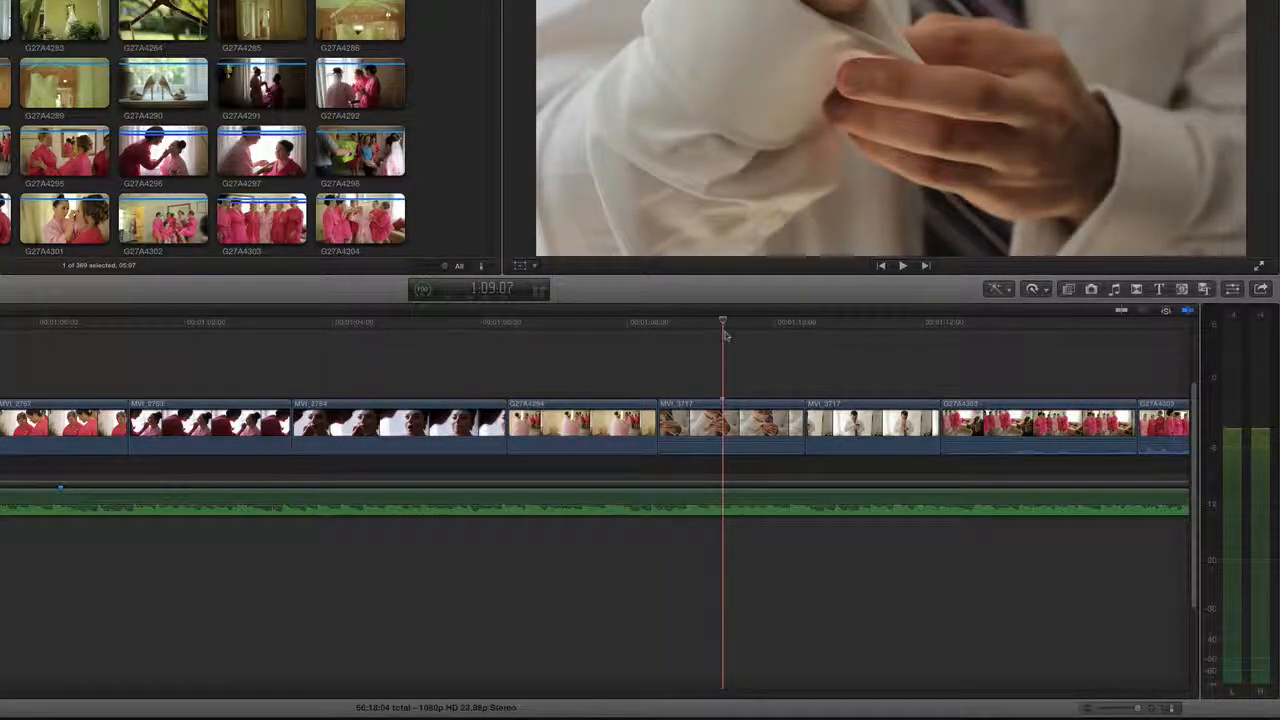
key("option+m")
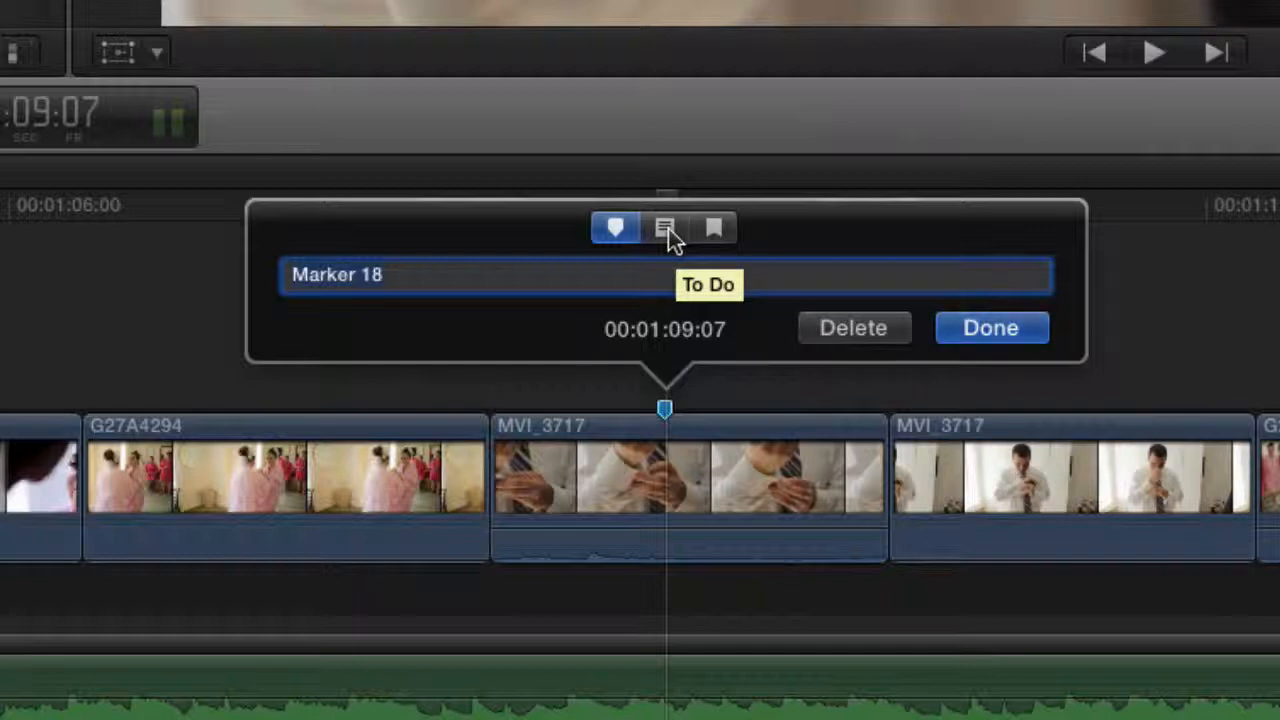
Turn the new marker into a to-do marker named "swap this shot out".
left_click(666, 229)
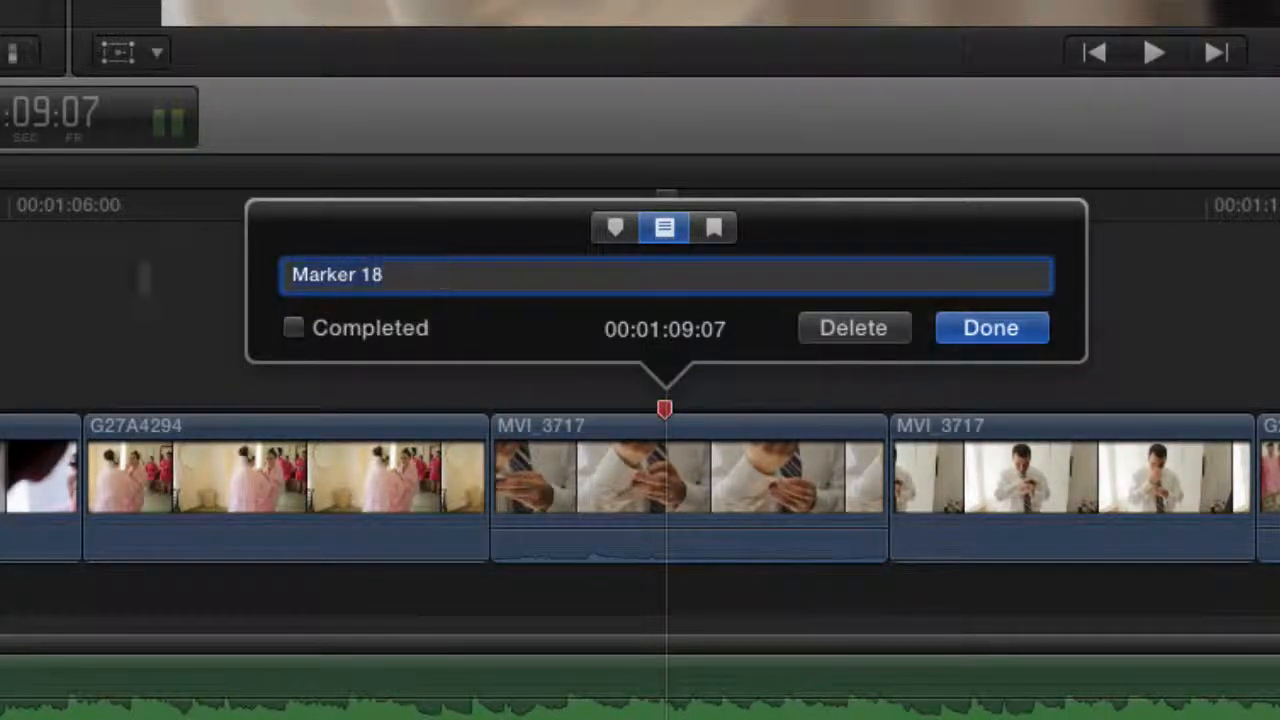
key("BackSpace")
type("sw")
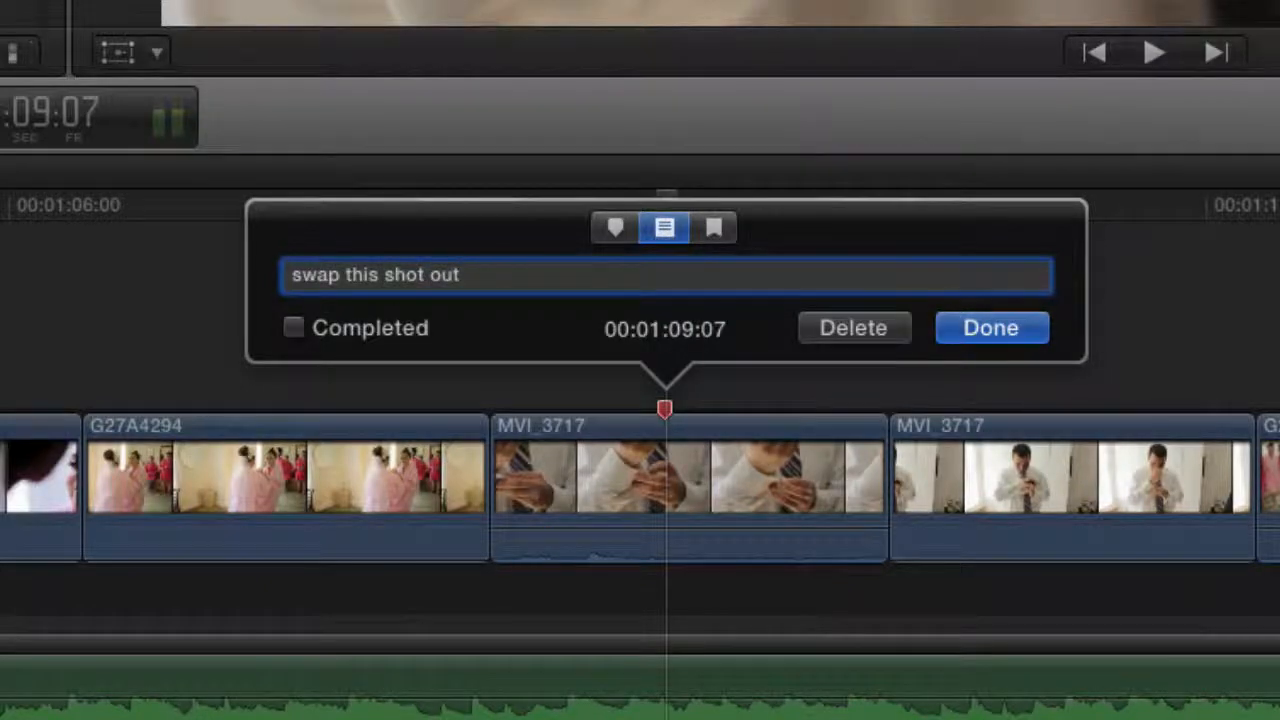
type("ap this shot out")
key("Return")
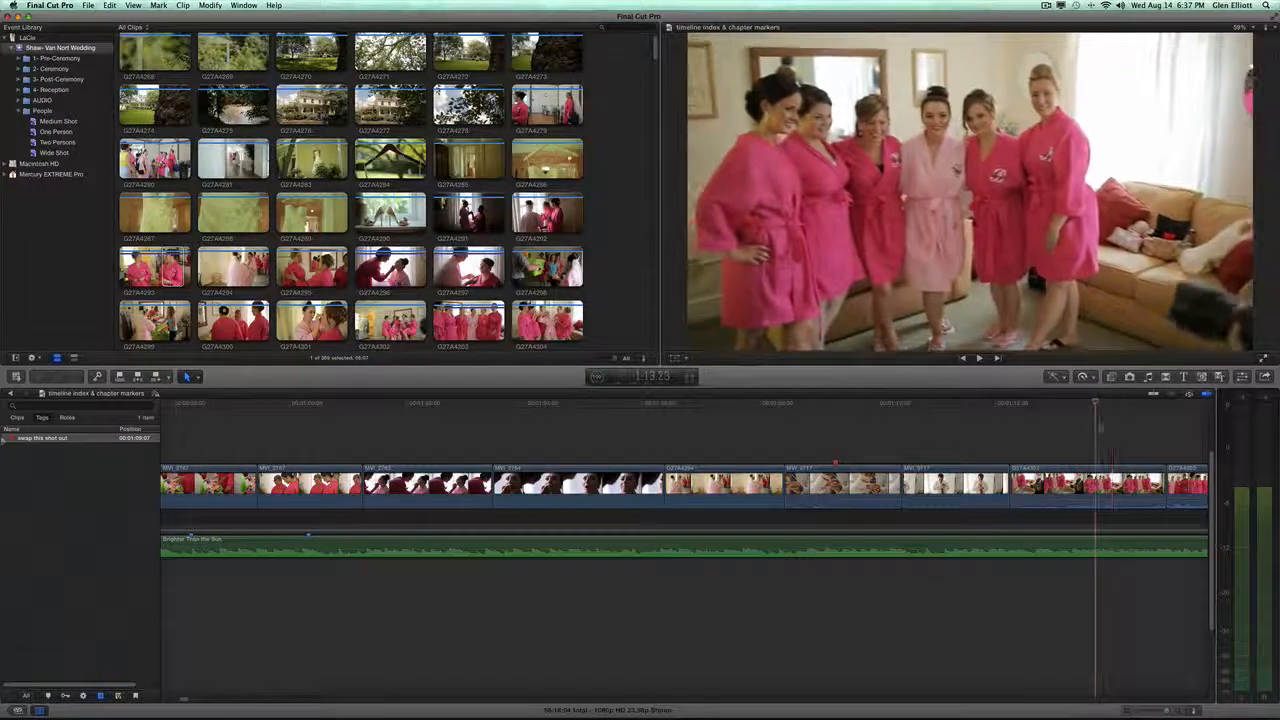
Add a to-do marker named "stabilize this shot" at 00:01:13:12 on the first G27A4303 clip, the bridesmaids group shot.
left_click(1112, 490)
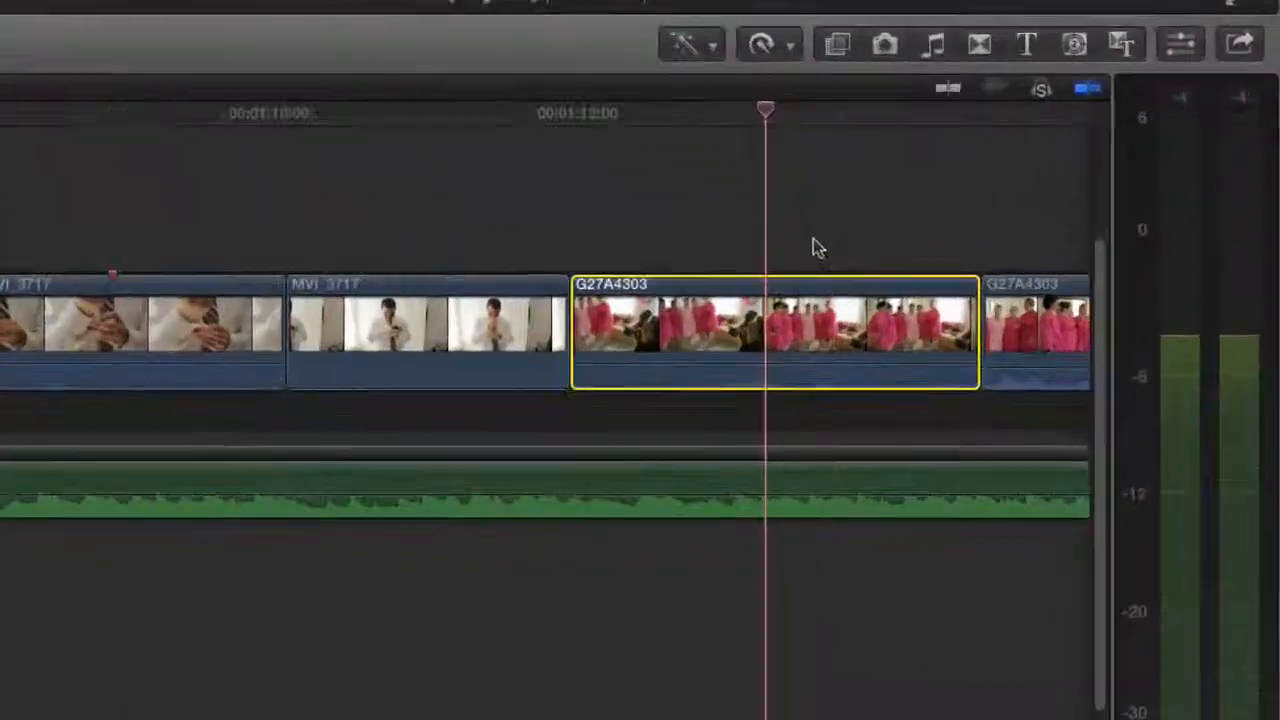
key("alt+m")
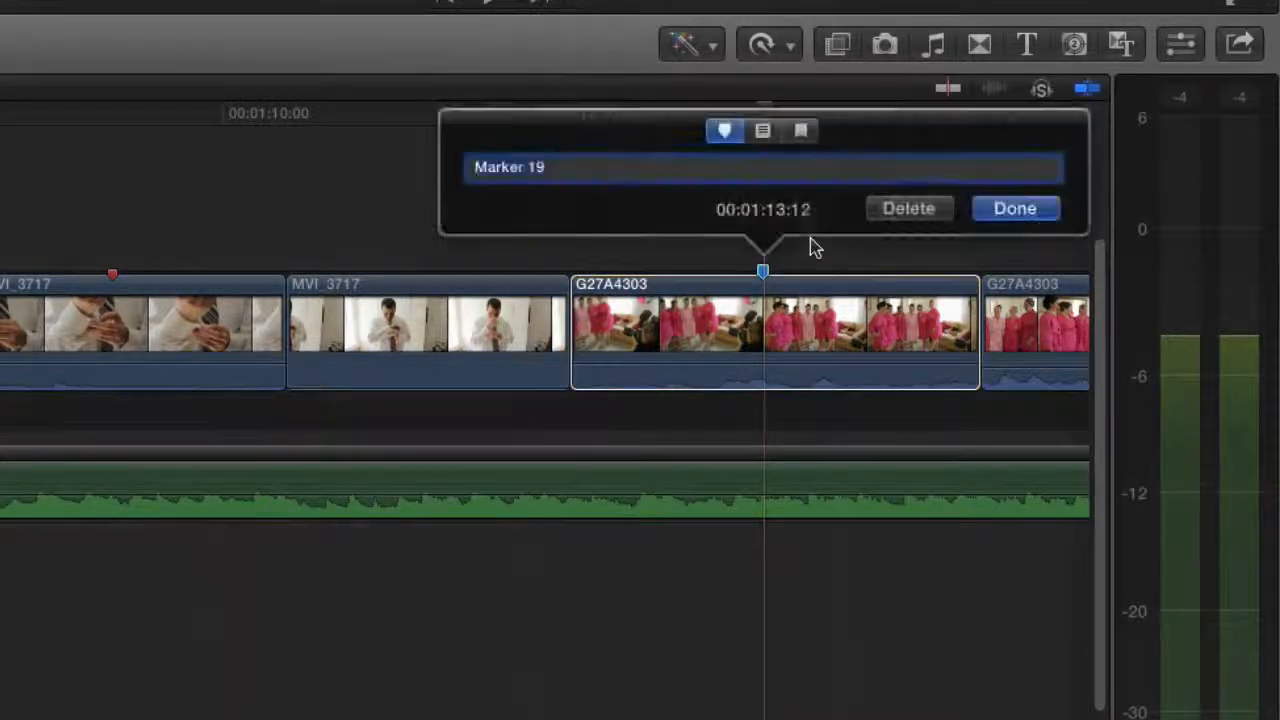
left_click(768, 136)
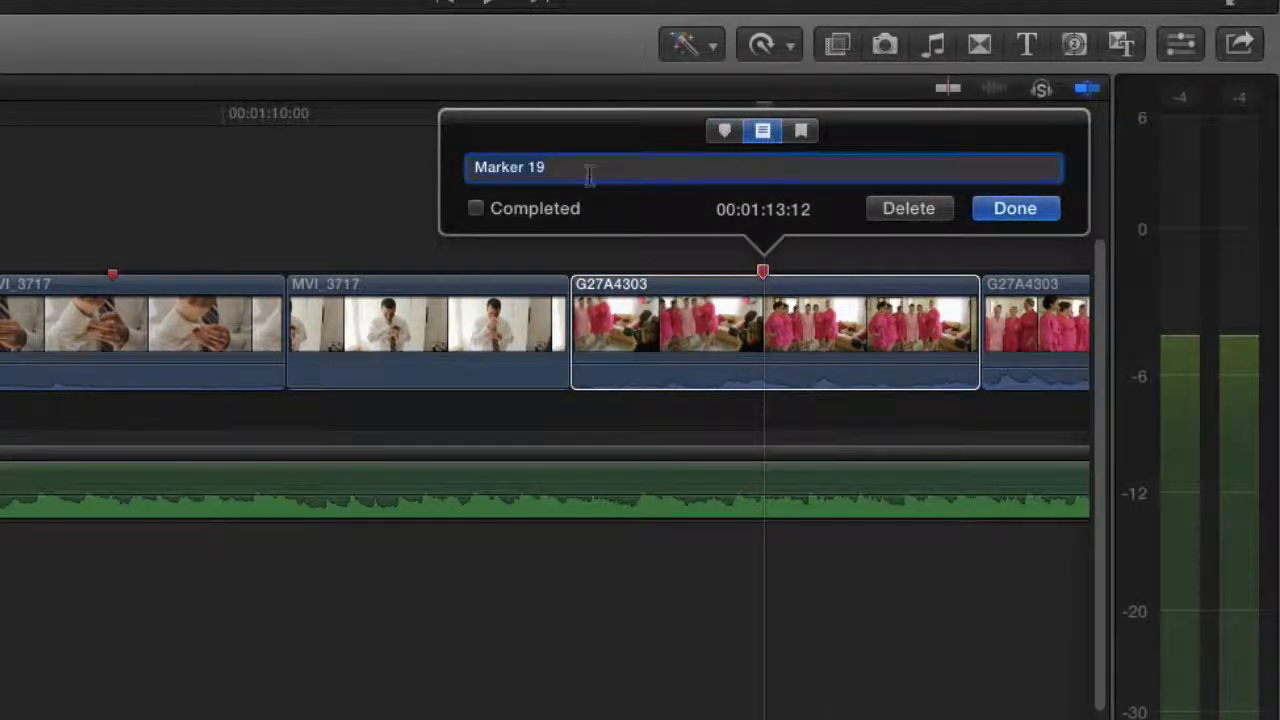
type("stabili")
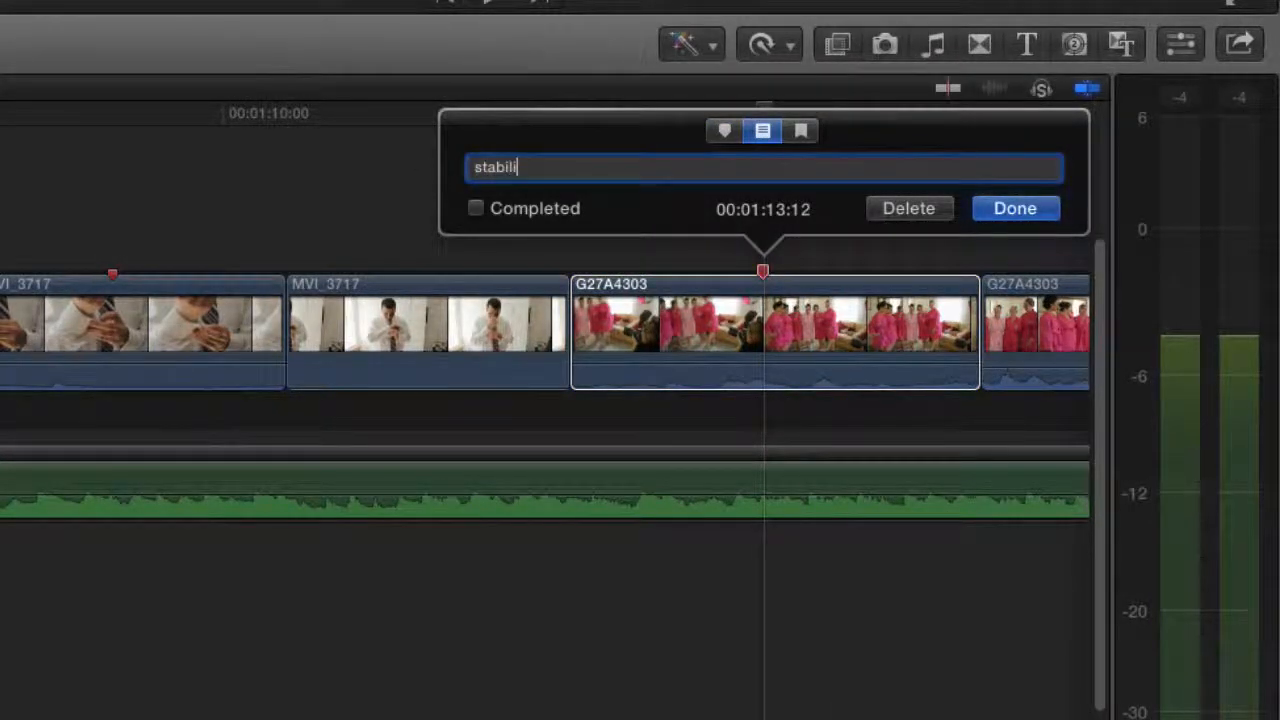
type("ze this shot")
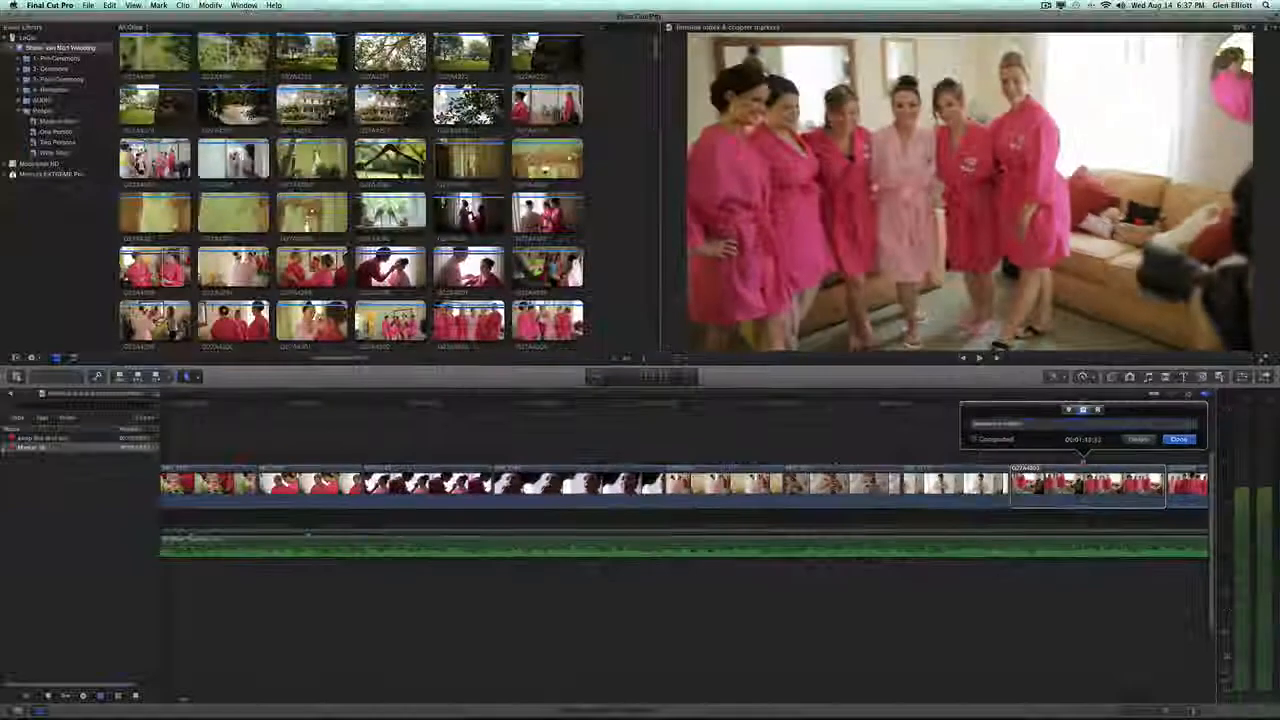
key("Return")
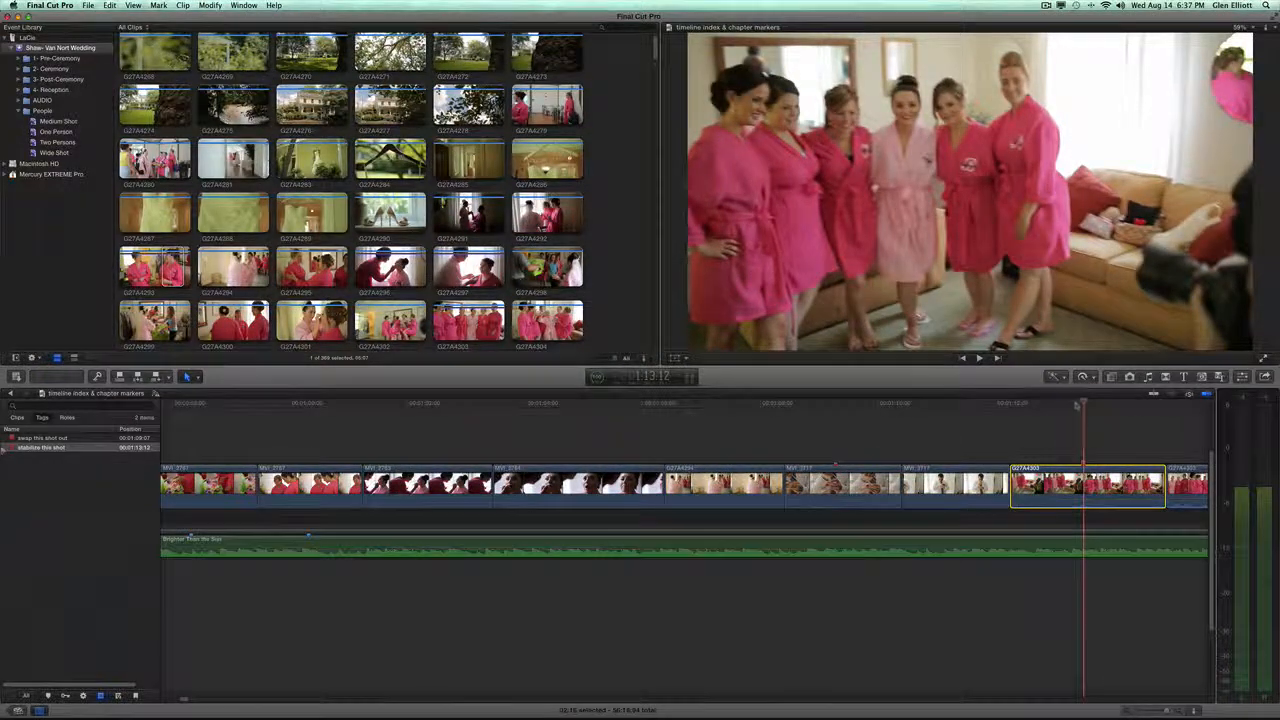
Move the playhead back and forth between the "swap this shot out" and "stabilize this shot" markers using their index entries.
left_click_drag(1080, 405, 931, 407)
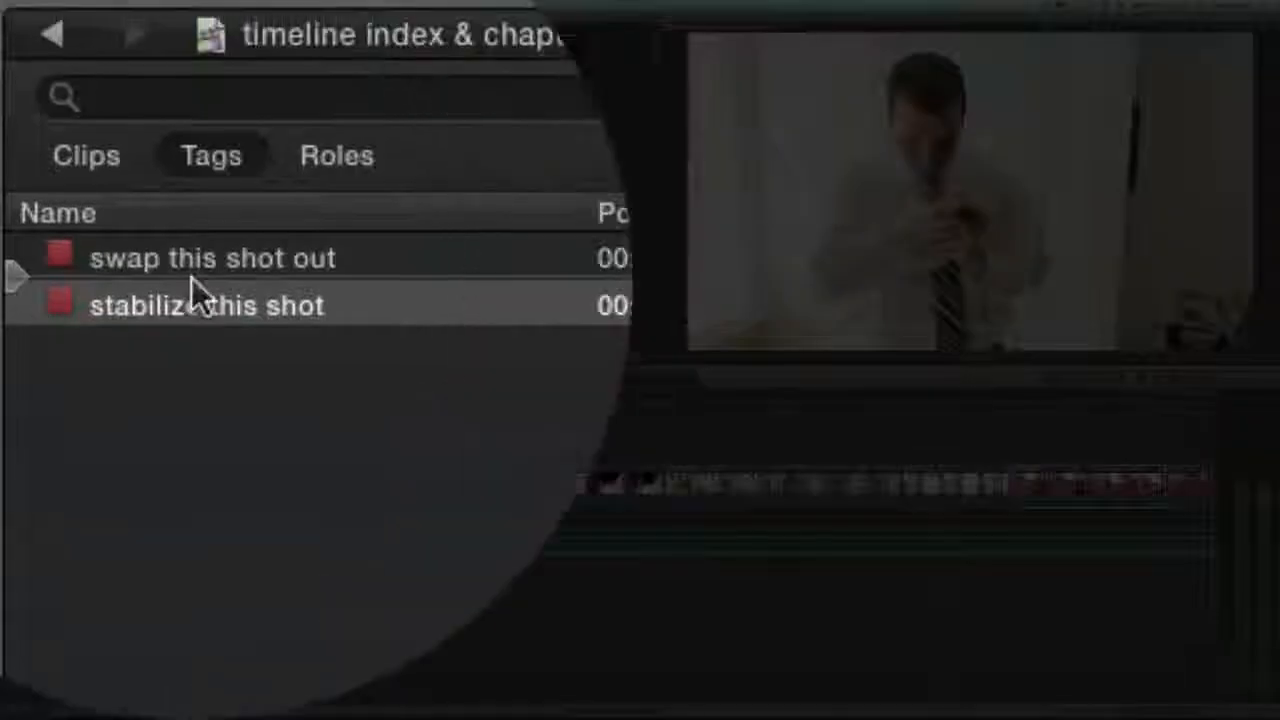
left_click(188, 272)
left_click(184, 290)
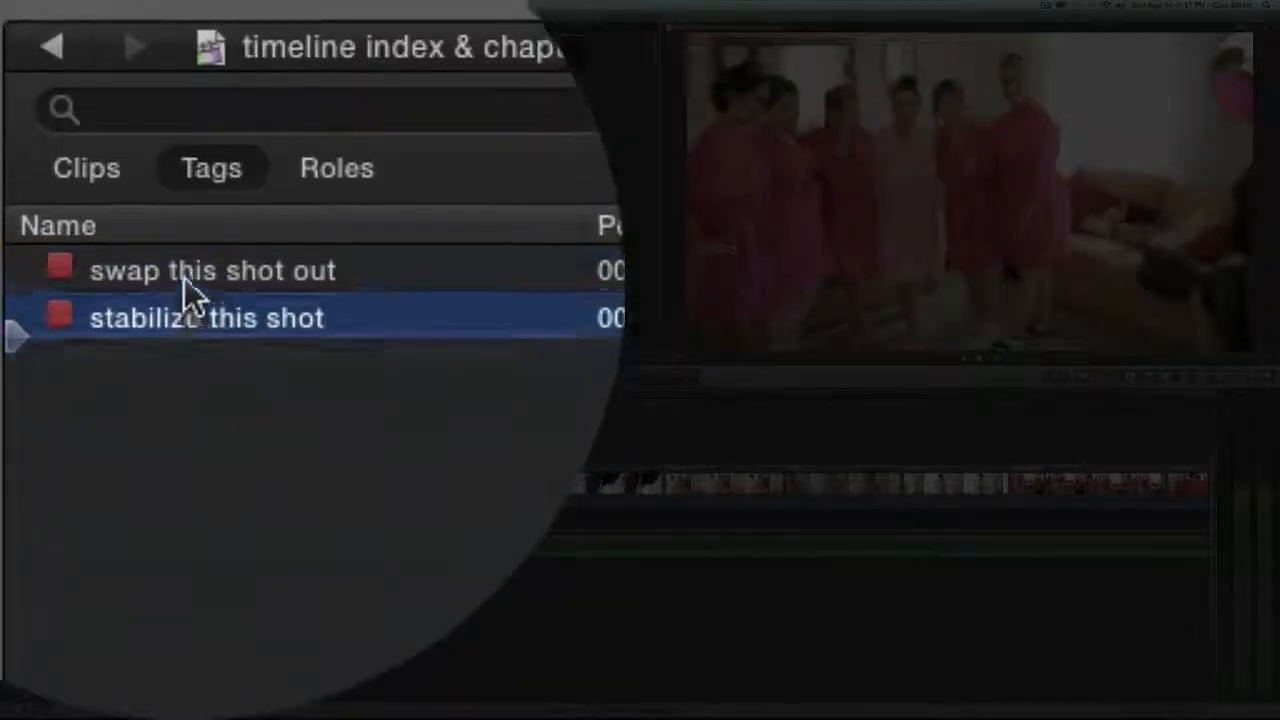
left_click(184, 278)
left_click(37, 447)
left_click(37, 440)
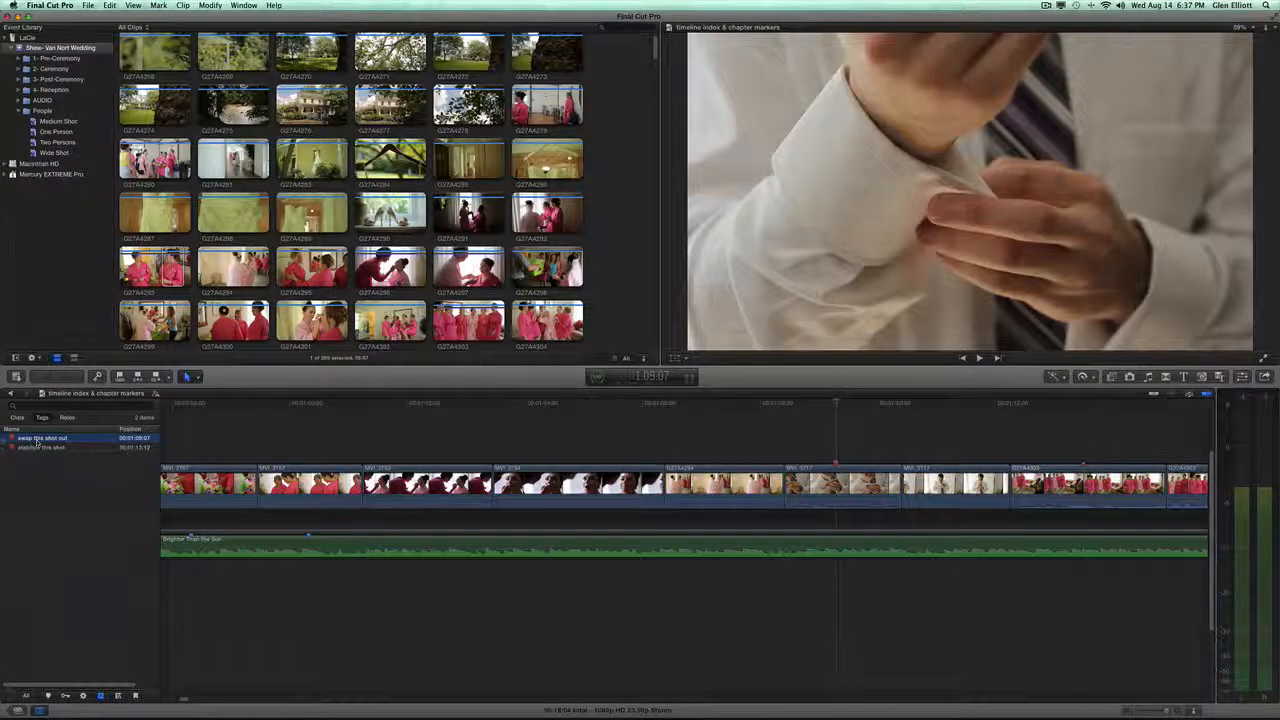
left_click(40, 448)
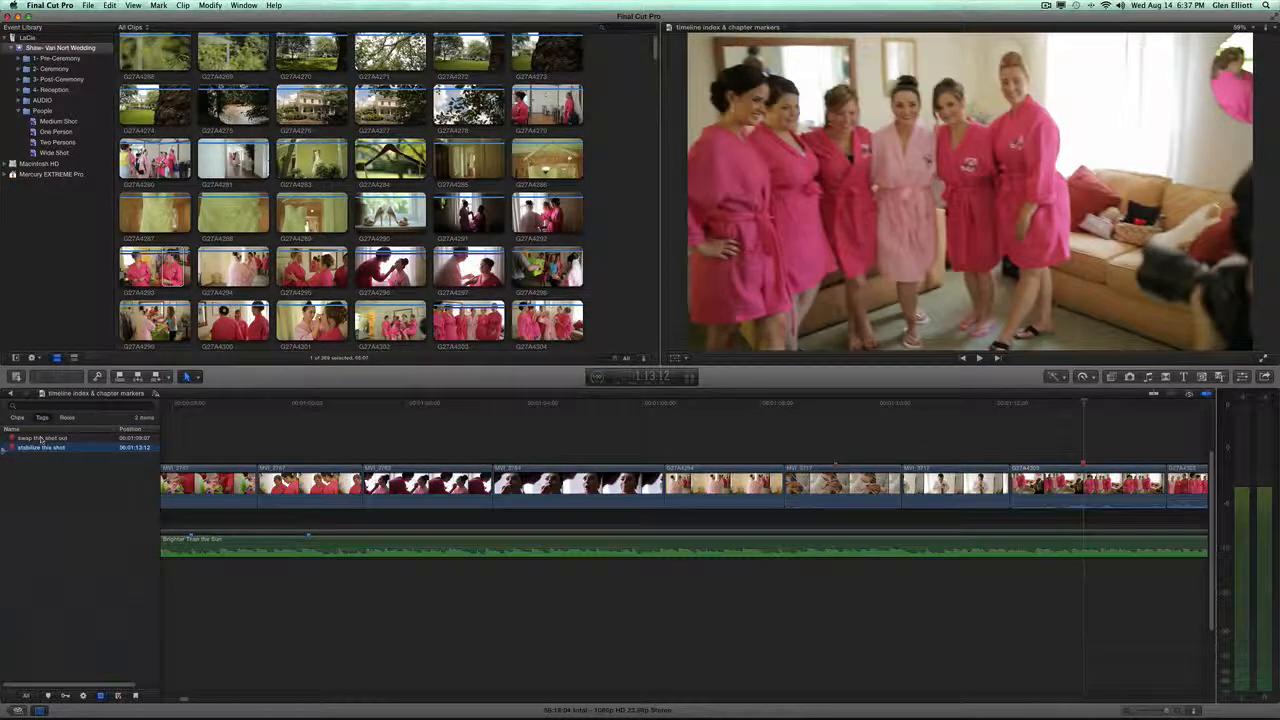
left_click(41, 438)
left_click(41, 447)
left_click(42, 438)
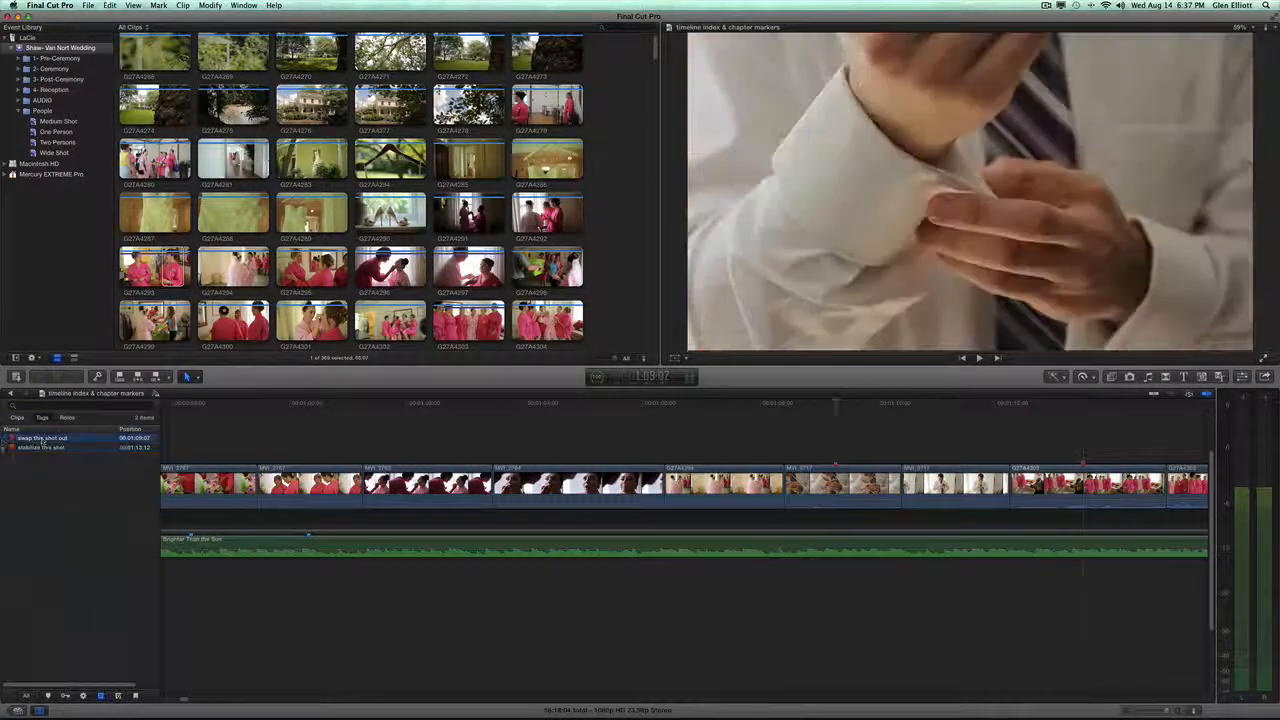
Mark the "swap this shot out" to-do marker as completed and filter the tags list to completed to-do items.
left_click(828, 437)
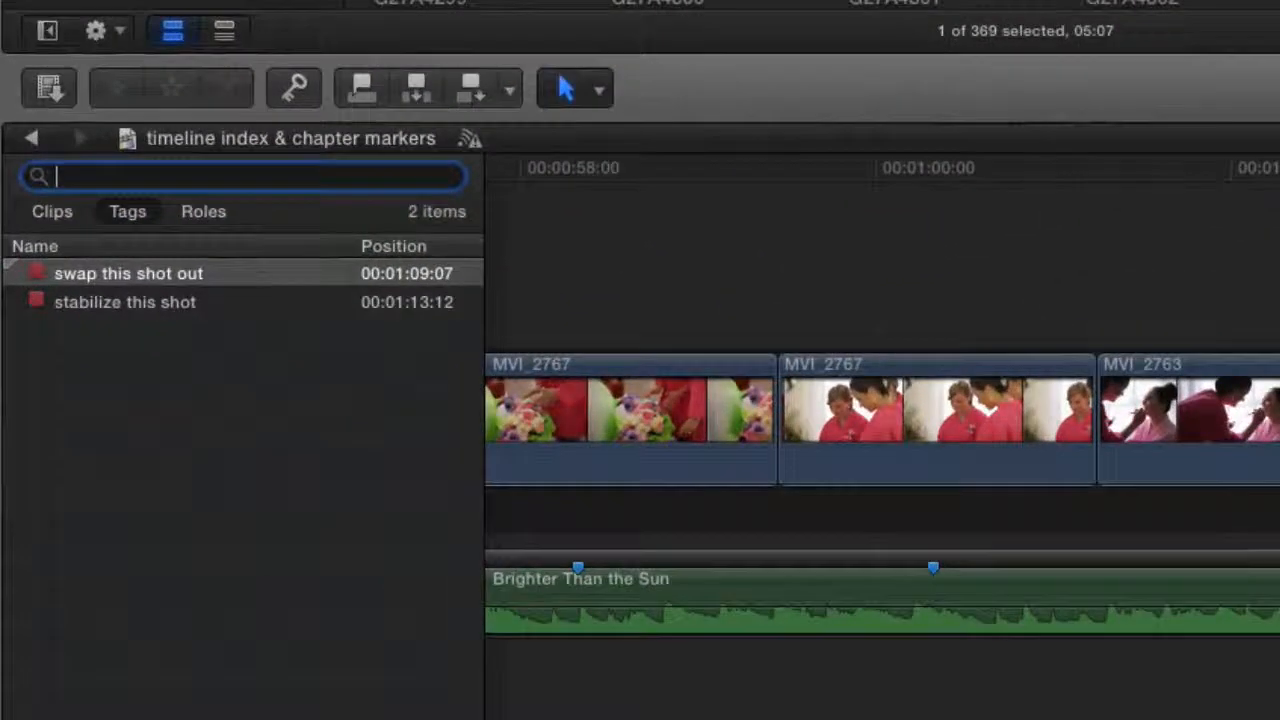
left_click(175, 287)
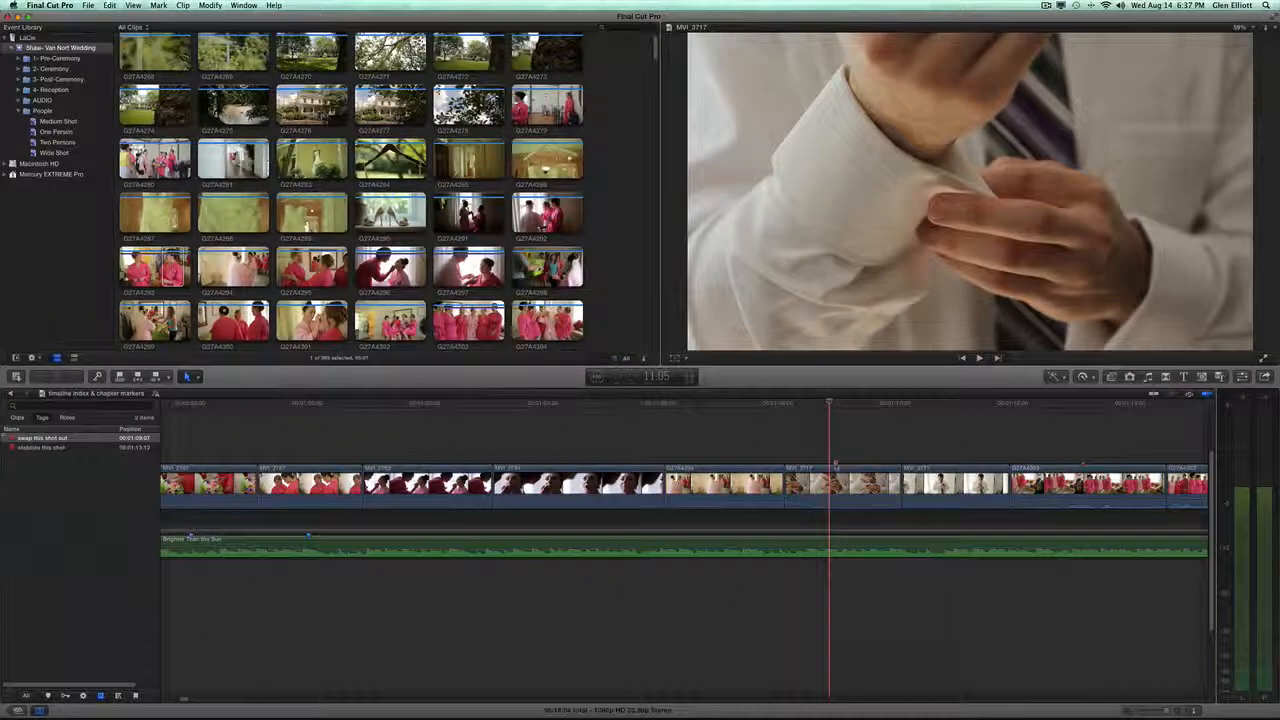
left_click(836, 465)
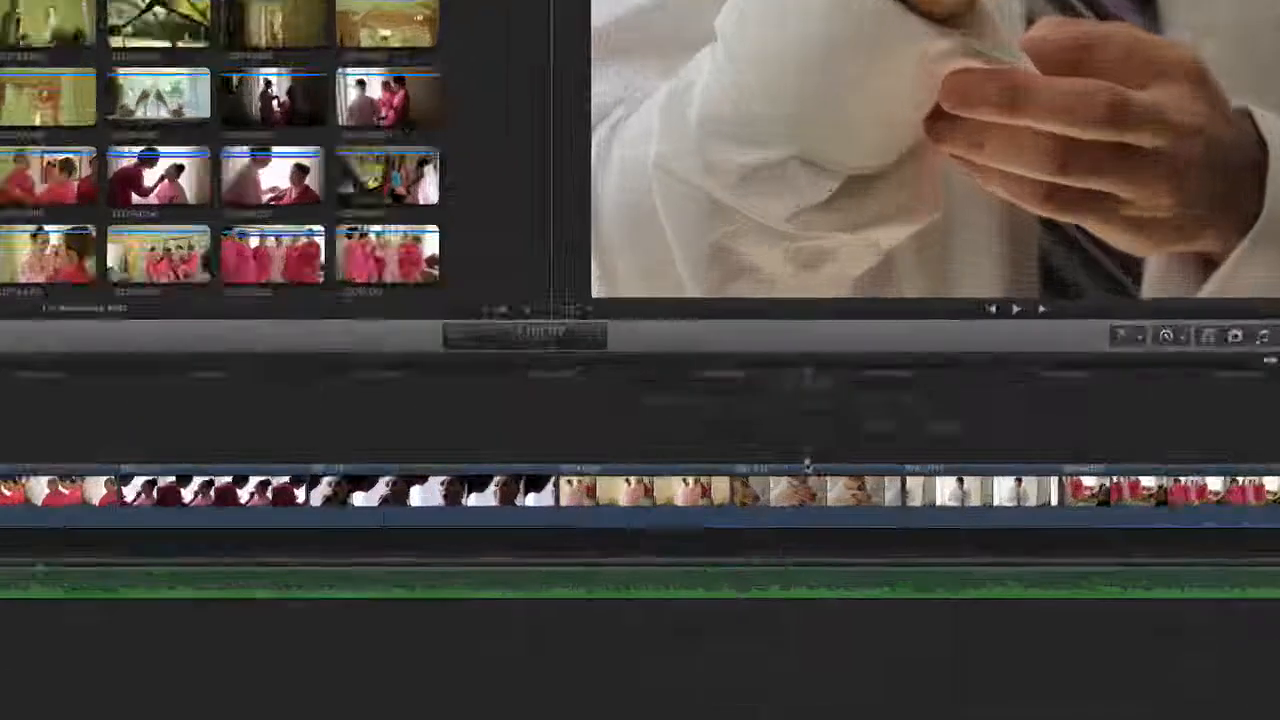
double_click(836, 465)
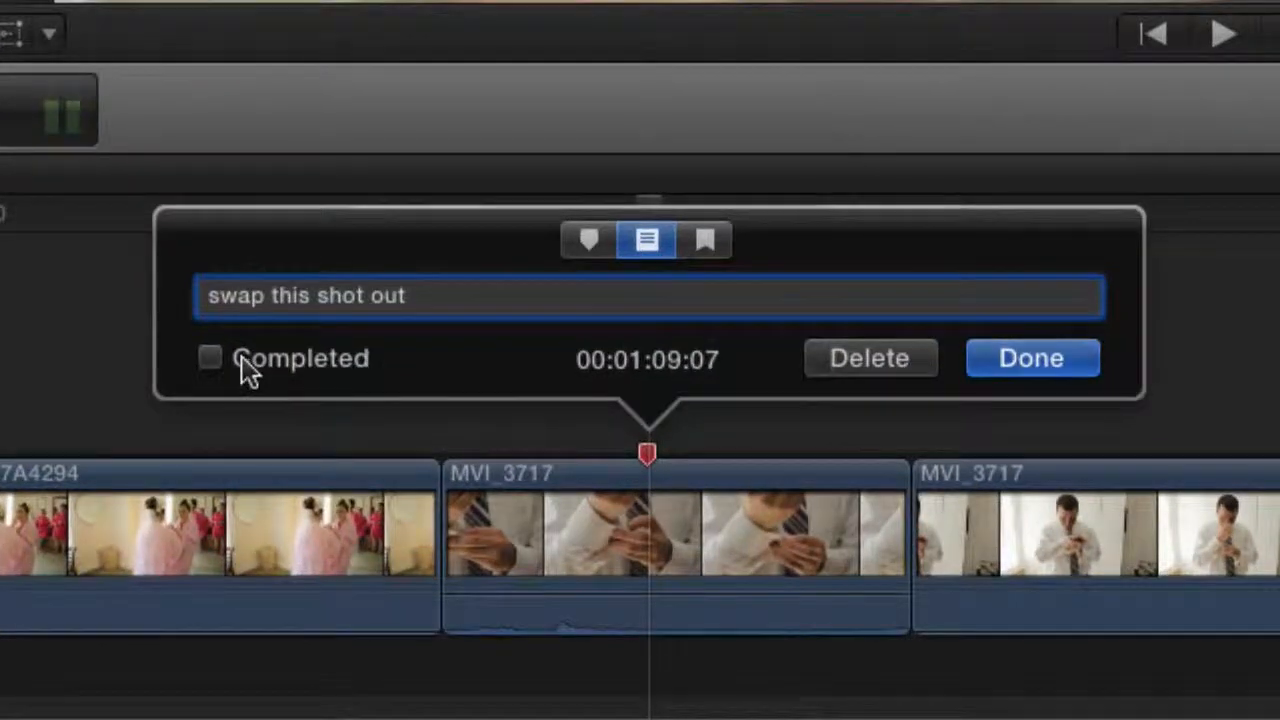
left_click(1079, 360)
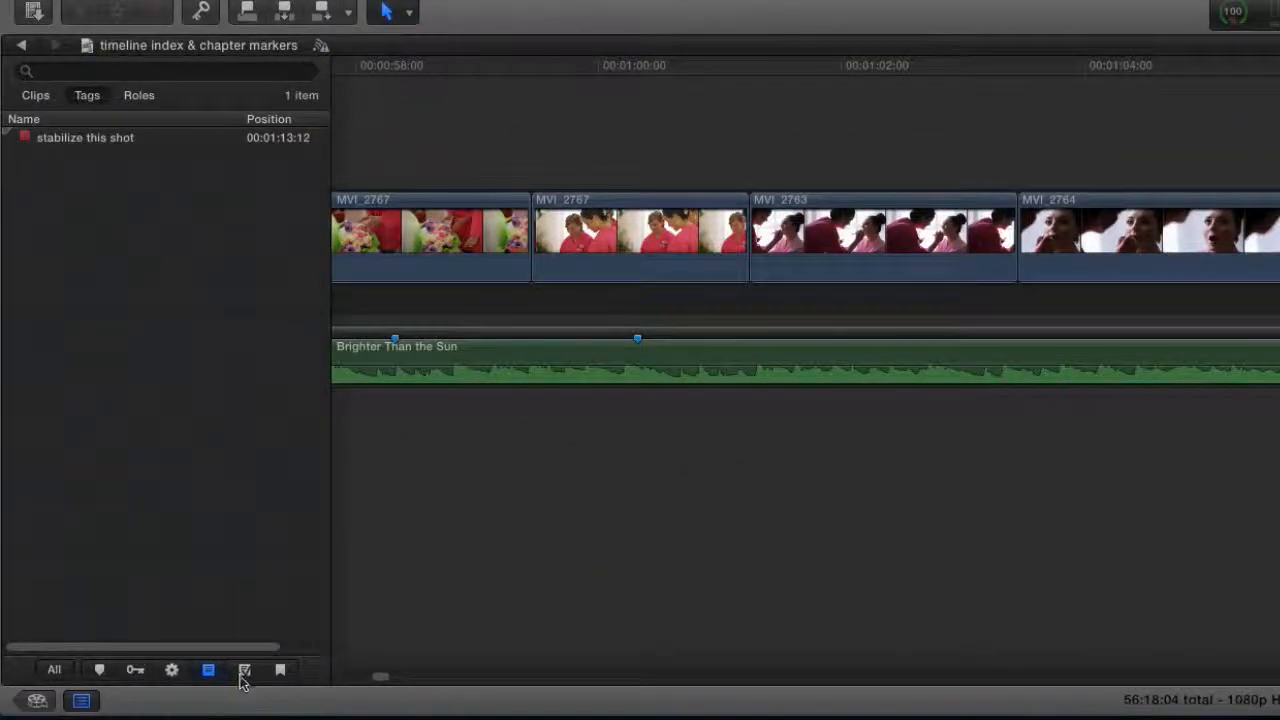
left_click(245, 671)
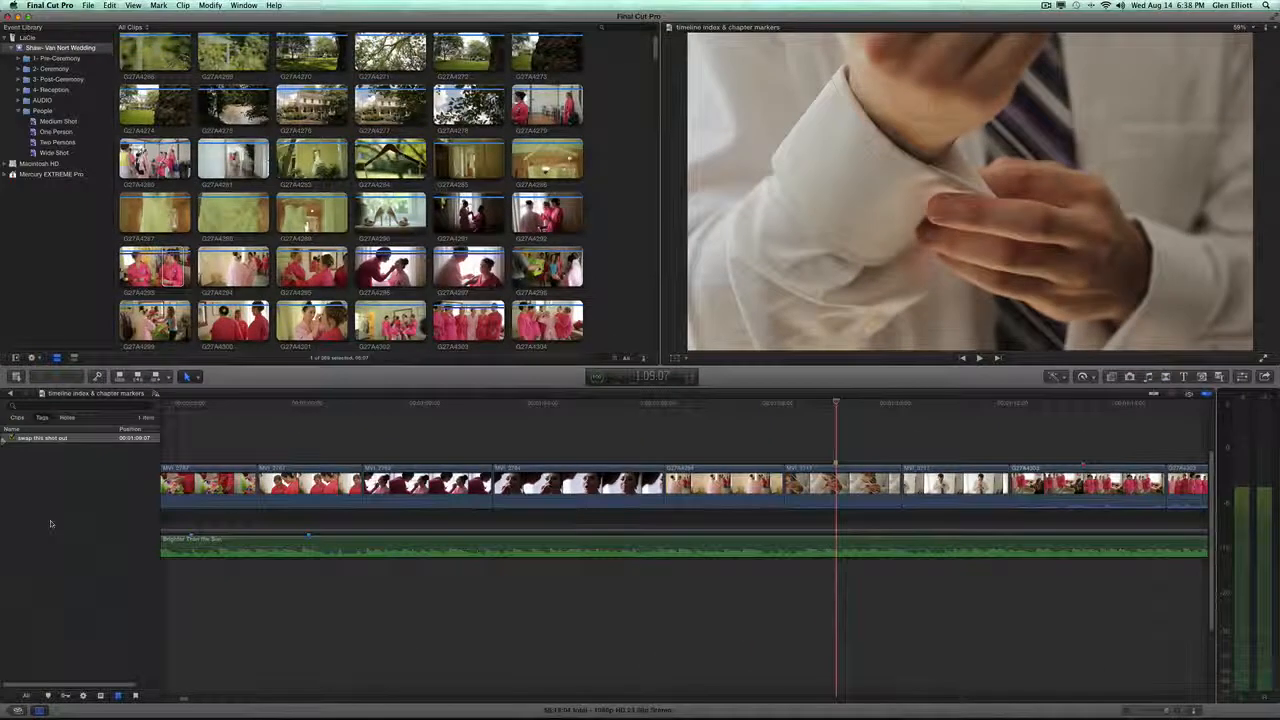
left_click(711, 404)
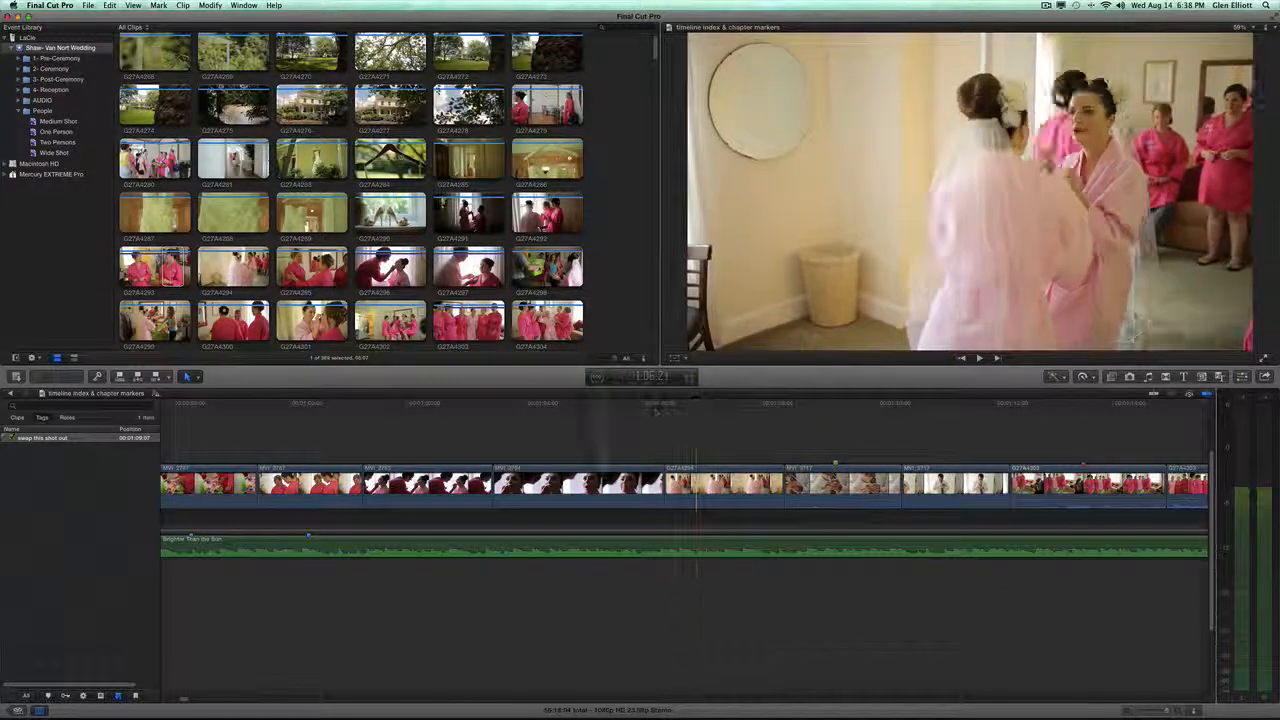
left_click_drag(656, 411, 568, 417)
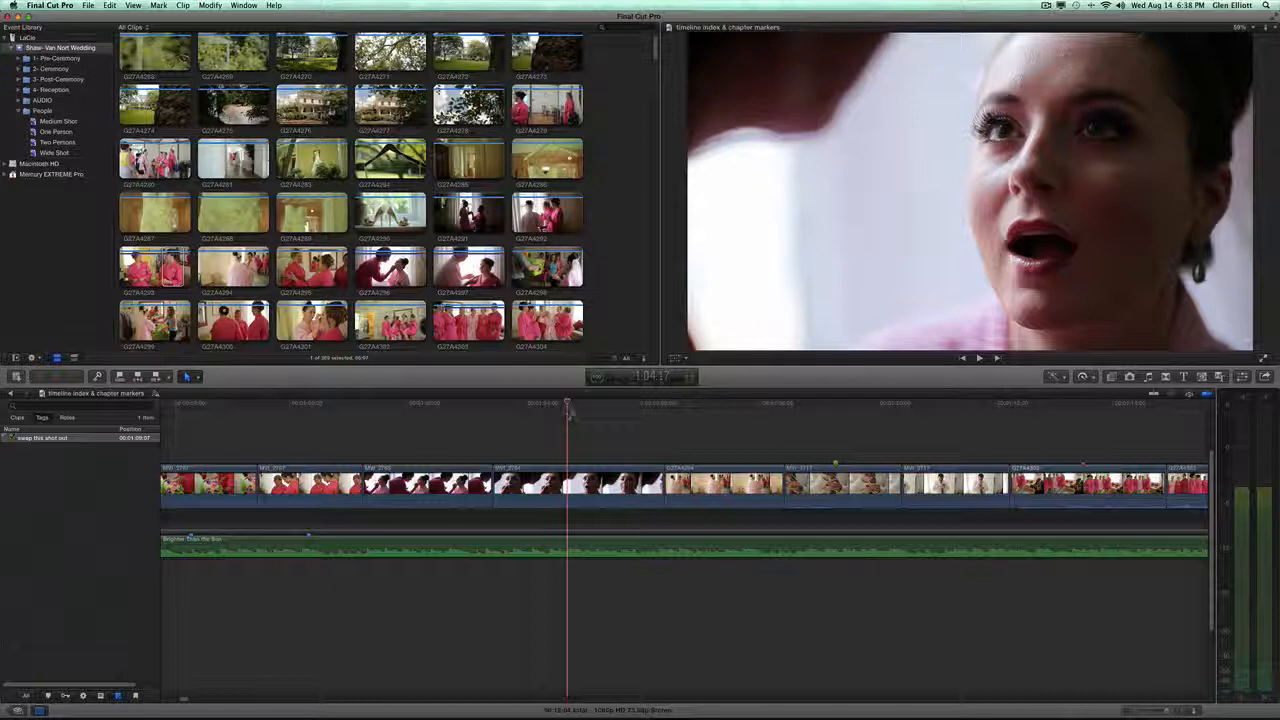
left_click_drag(575, 409, 567, 410)
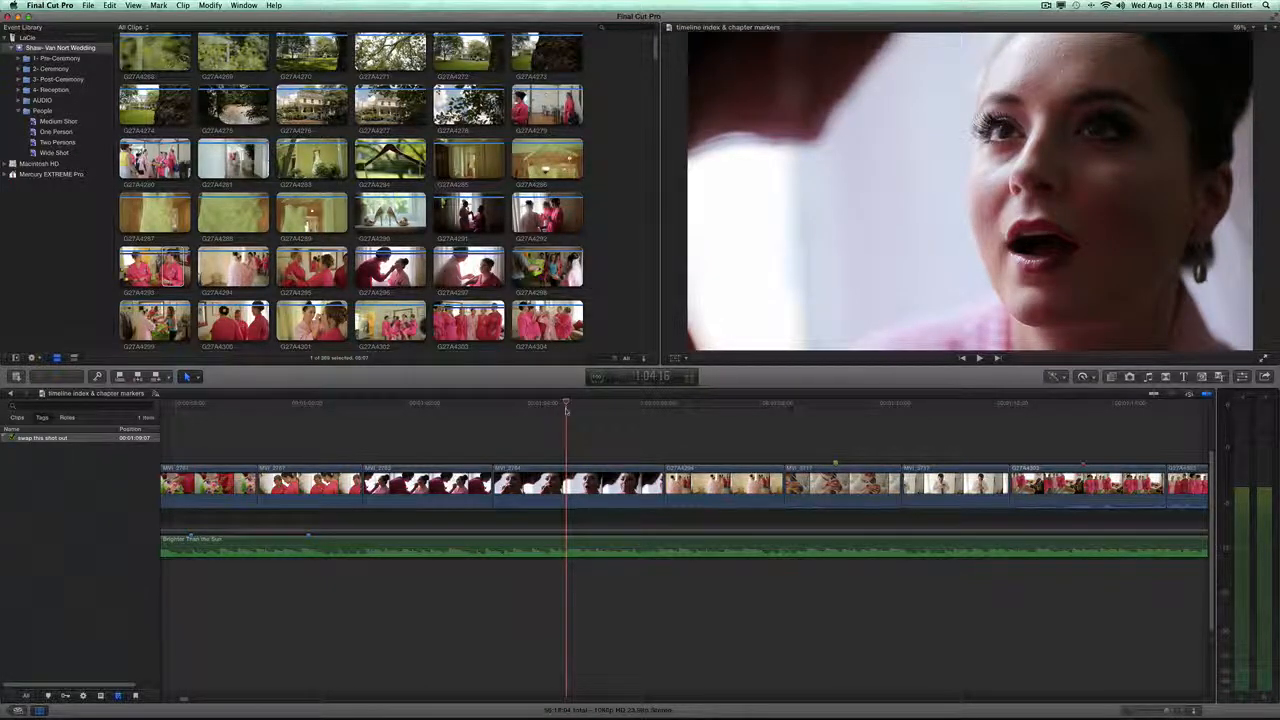
left_click_drag(566, 409, 289, 409)
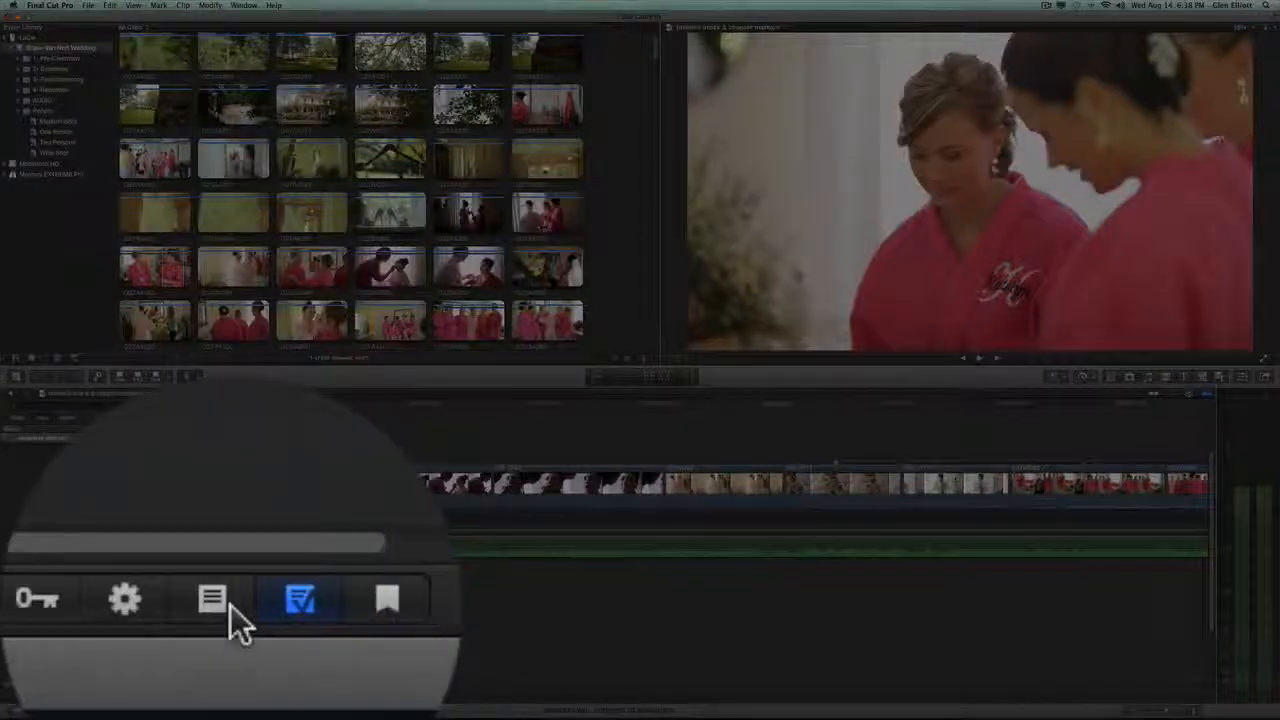
Switch the tags list between the incomplete and completed to-do filters, ending with chapter markers.
left_click(100, 695)
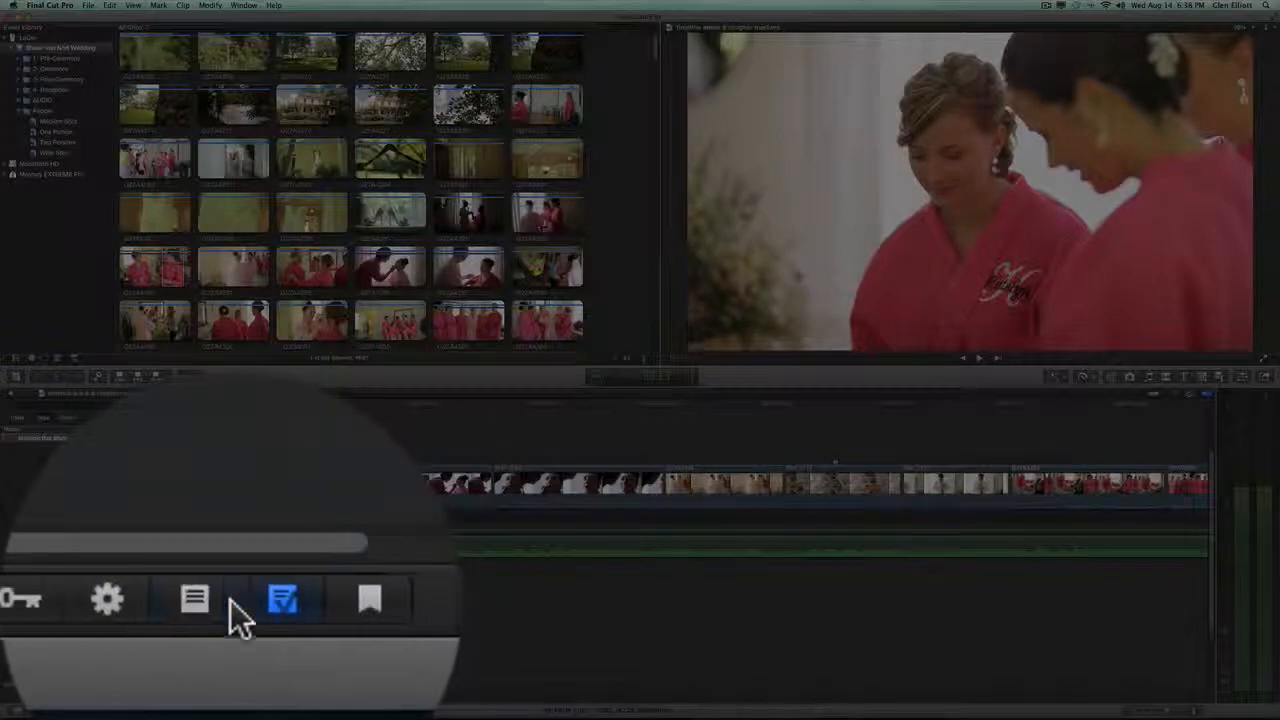
left_click(230, 602)
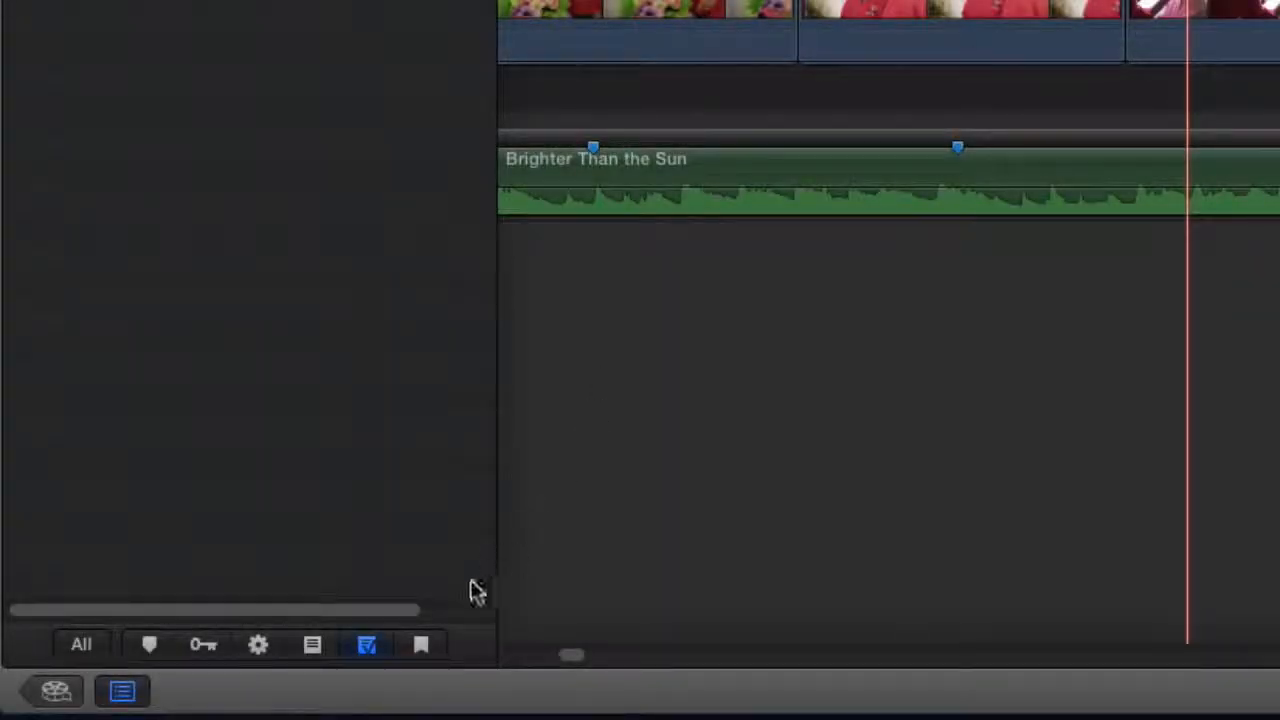
left_click(421, 645)
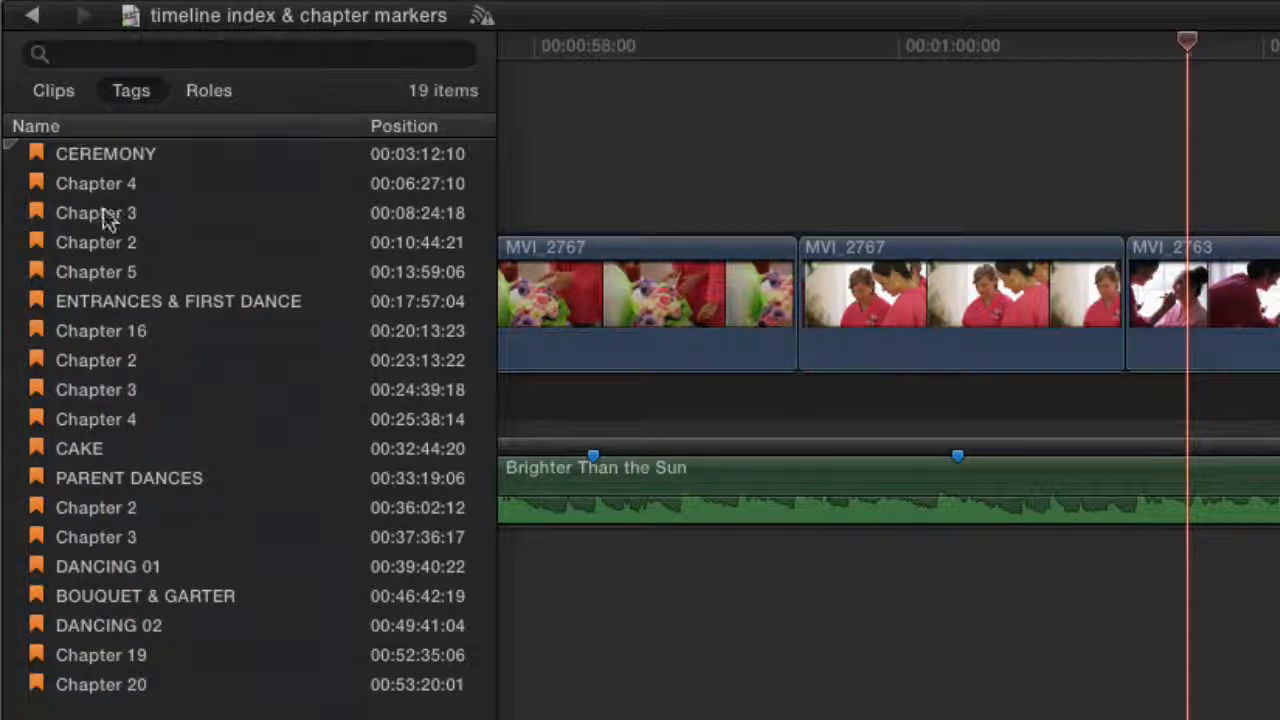
Add a marker at 00:01:02:01 on the MVI_2763 clip, with its details open.
left_click(1169, 112)
left_click_drag(1086, 59, 1270, 58)
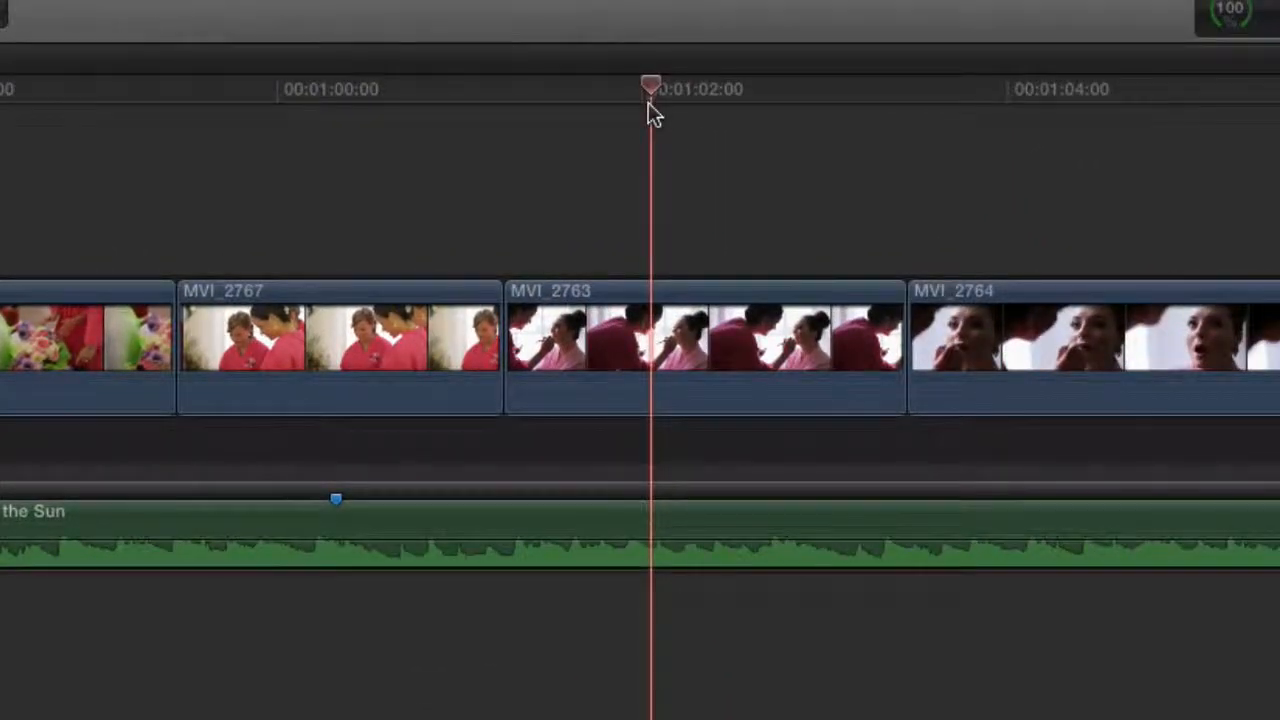
key("m")
key("alt+m")
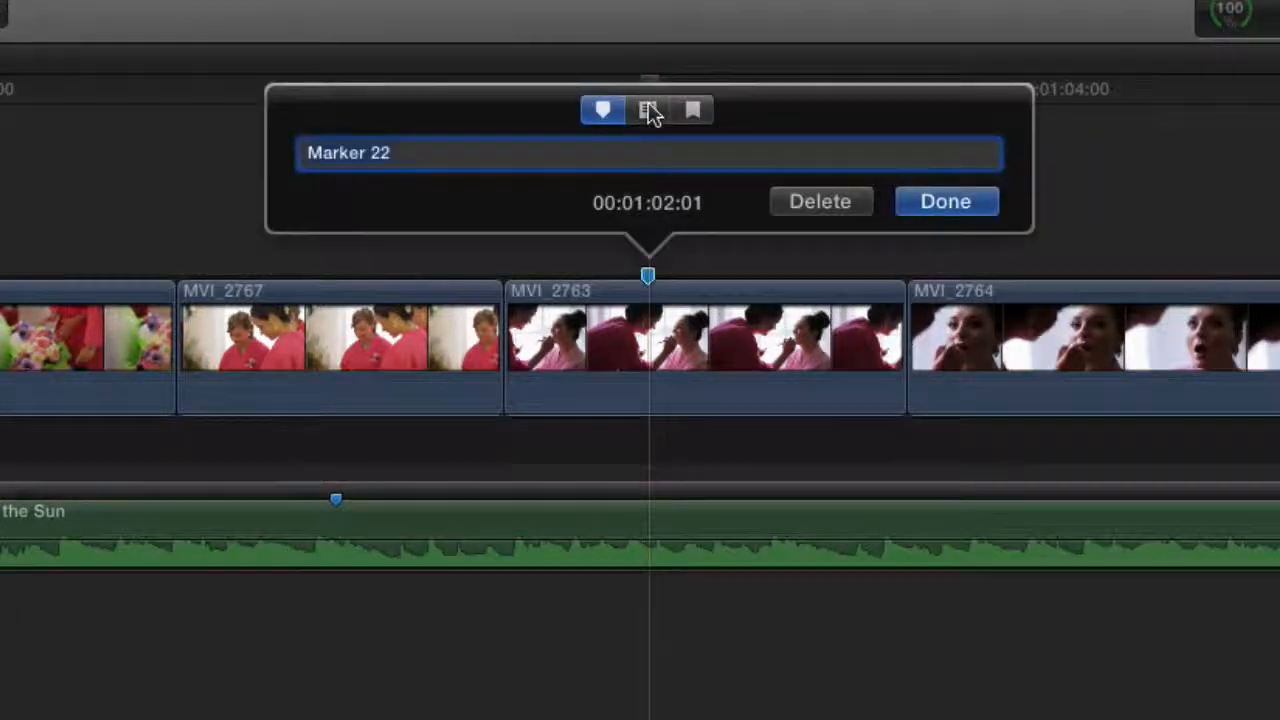
key("Return")
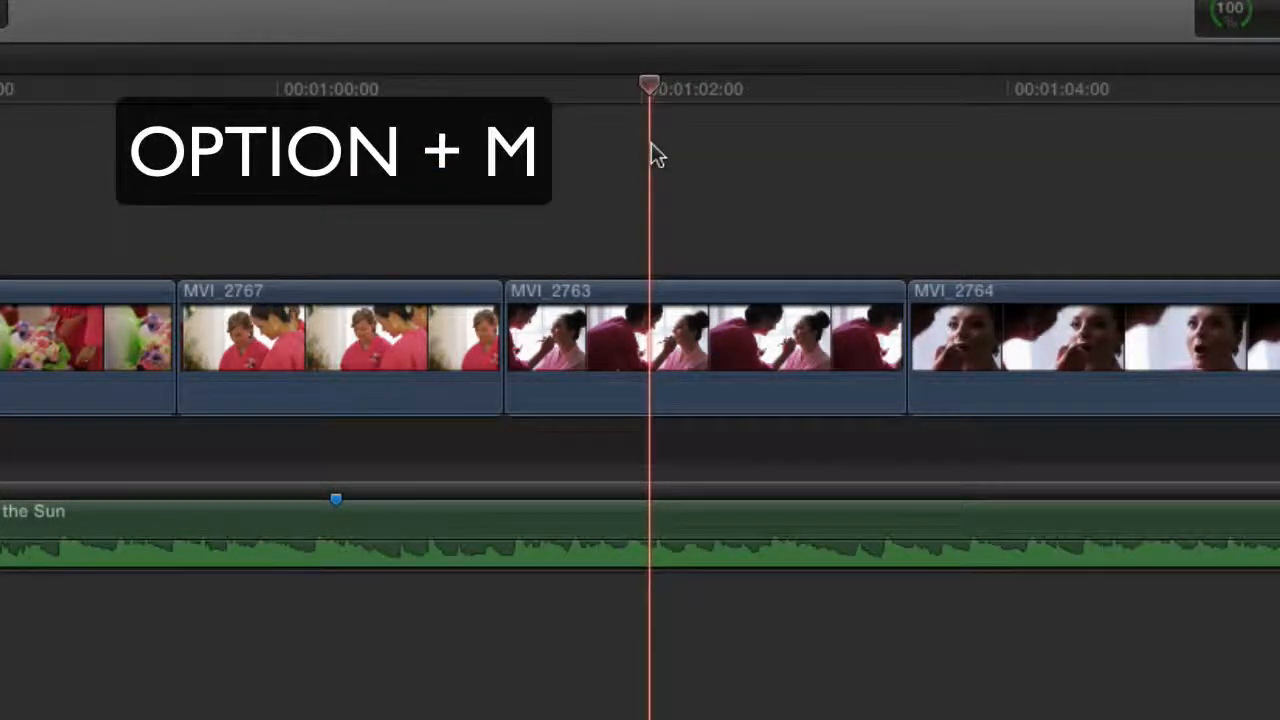
key("alt+m")
key("alt+m")
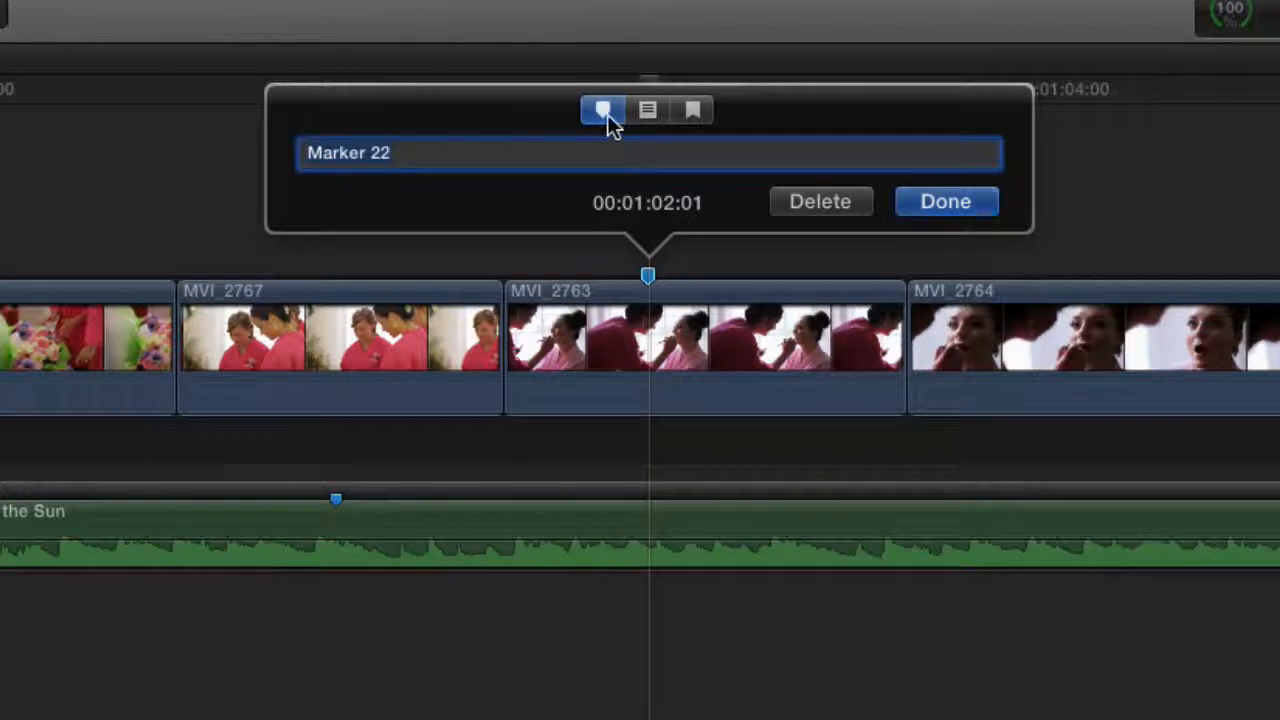
Turn the new marker on the MVI_2763 clip into a chapter marker, keeping its default name.
left_click(648, 112)
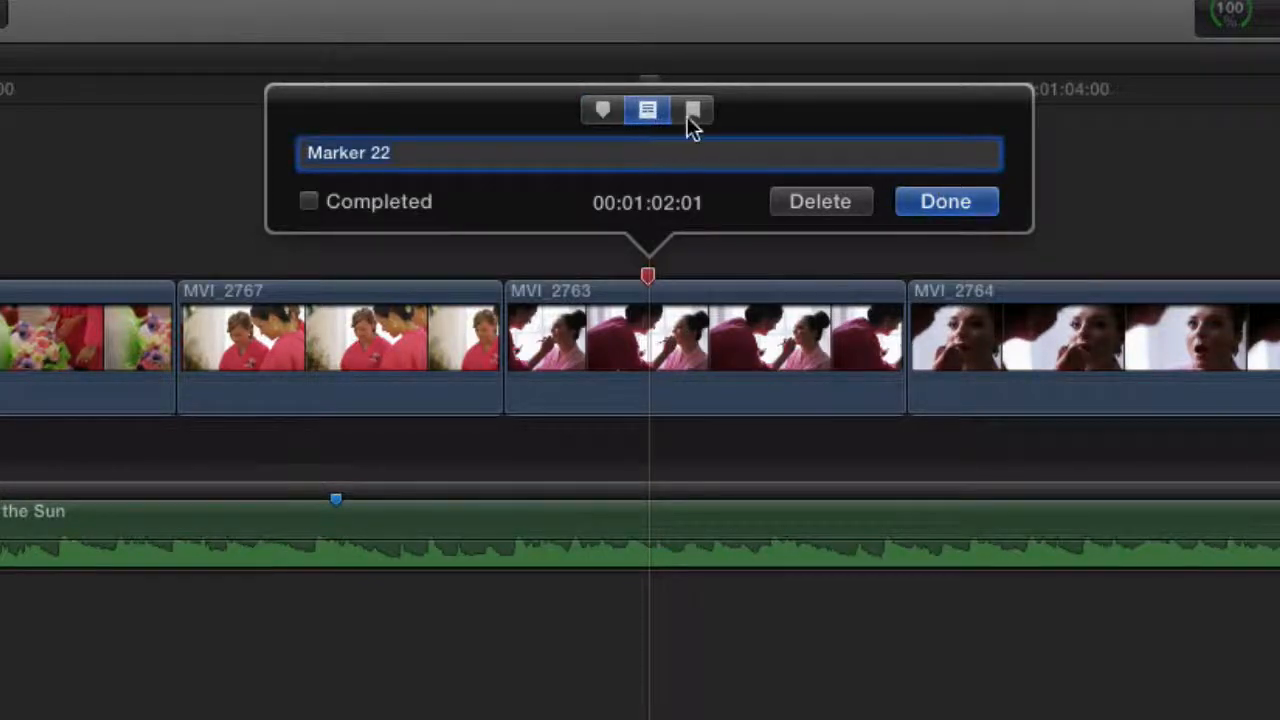
left_click(697, 116)
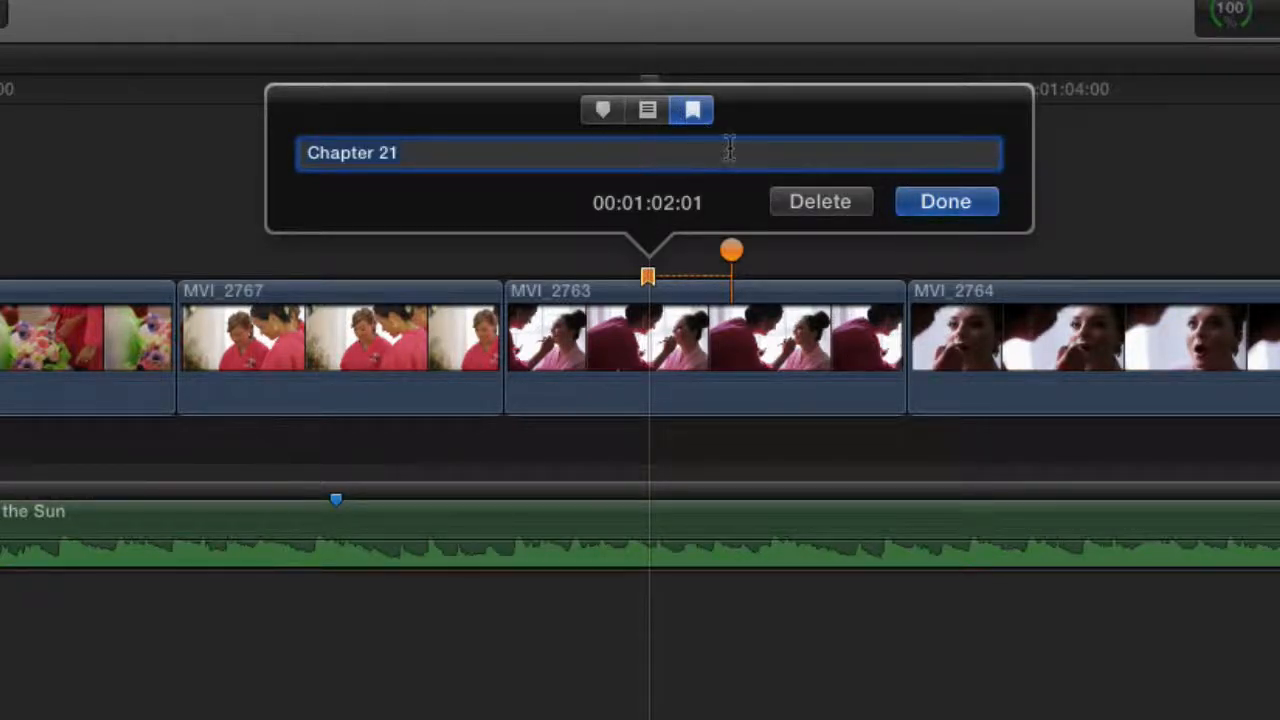
left_click(950, 210)
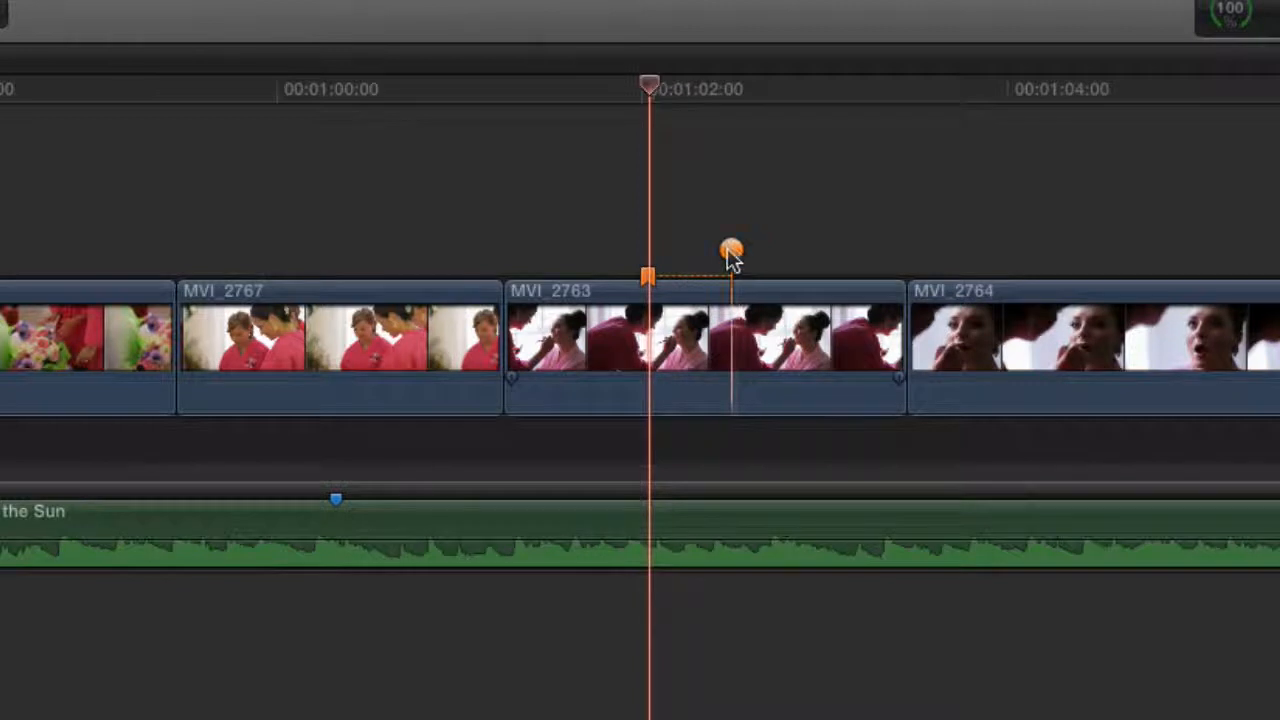
Try different thumbnail frames for the new chapter marker, leaving its poster-frame pin over the G27A4294 clip.
mouse_move(733, 258)
left_mouse_down()
mouse_move(537, 257)
mouse_move(833, 256)
mouse_move(397, 250)
mouse_move(1036, 260)
left_mouse_up()
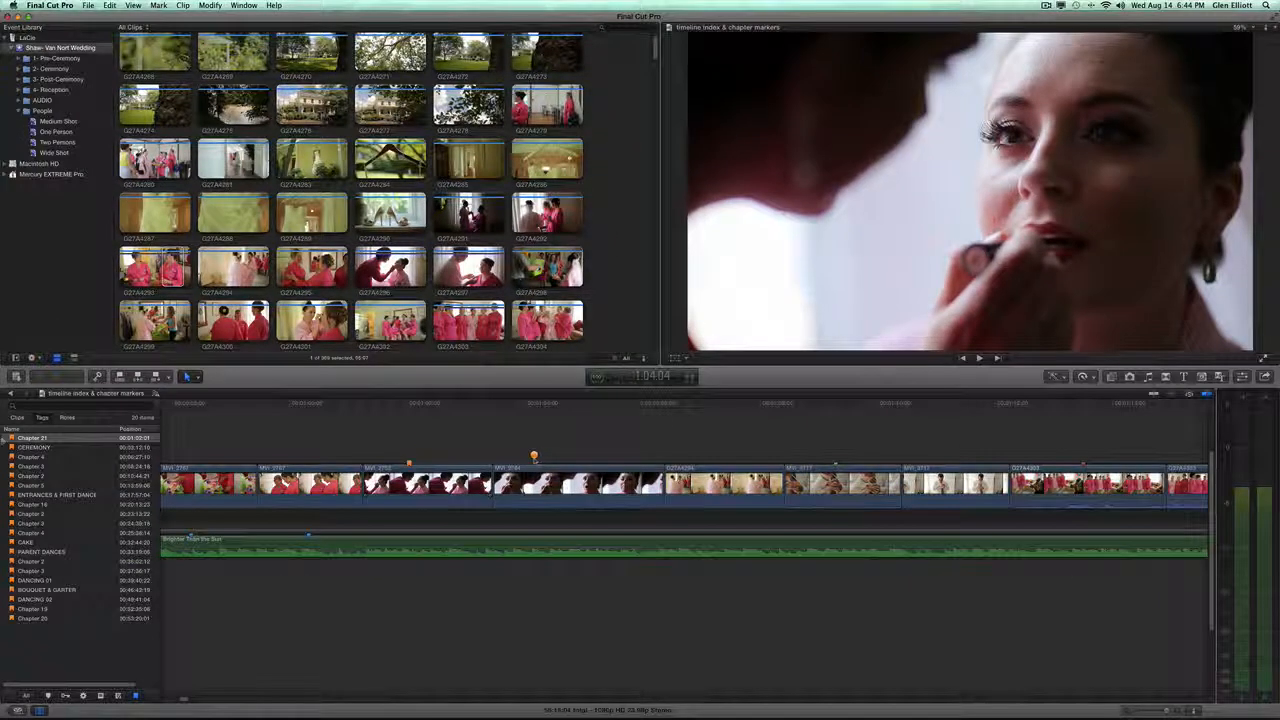
mouse_move(534, 456)
left_mouse_down()
mouse_move(462, 456)
mouse_move(480, 455)
left_mouse_up()
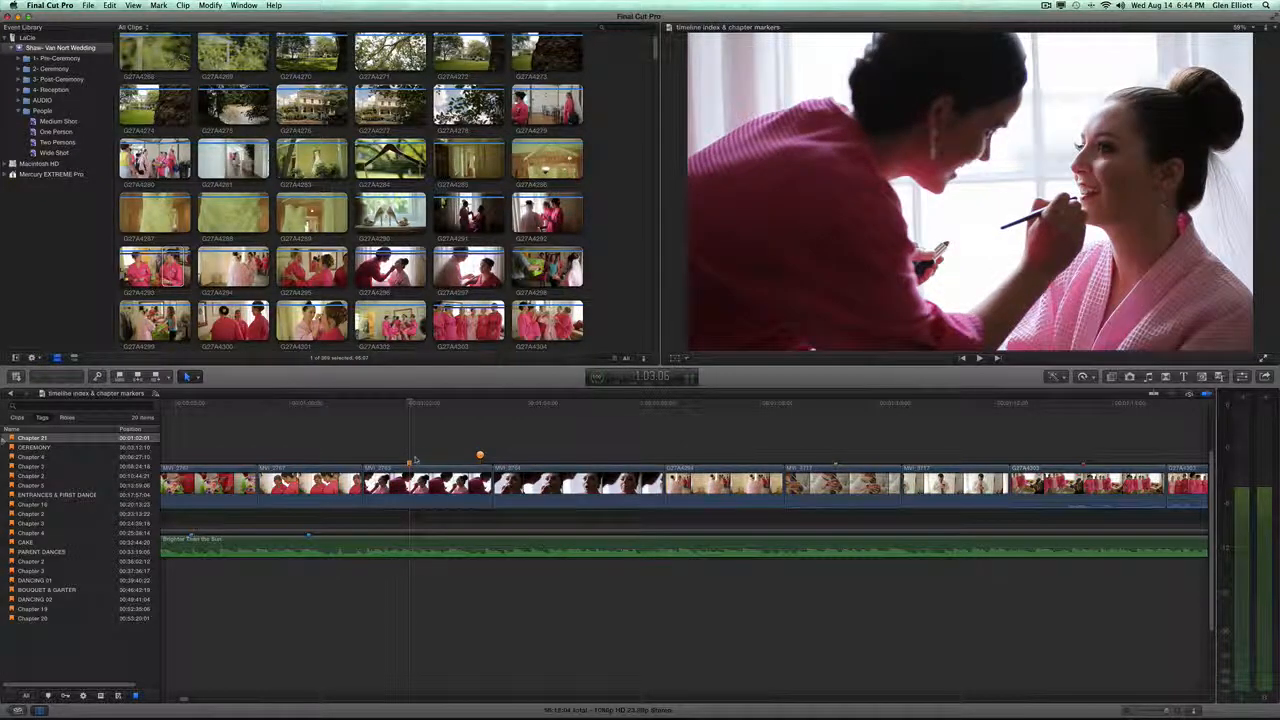
mouse_move(480, 455)
left_mouse_down()
mouse_move(766, 458)
mouse_move(717, 461)
left_mouse_up()
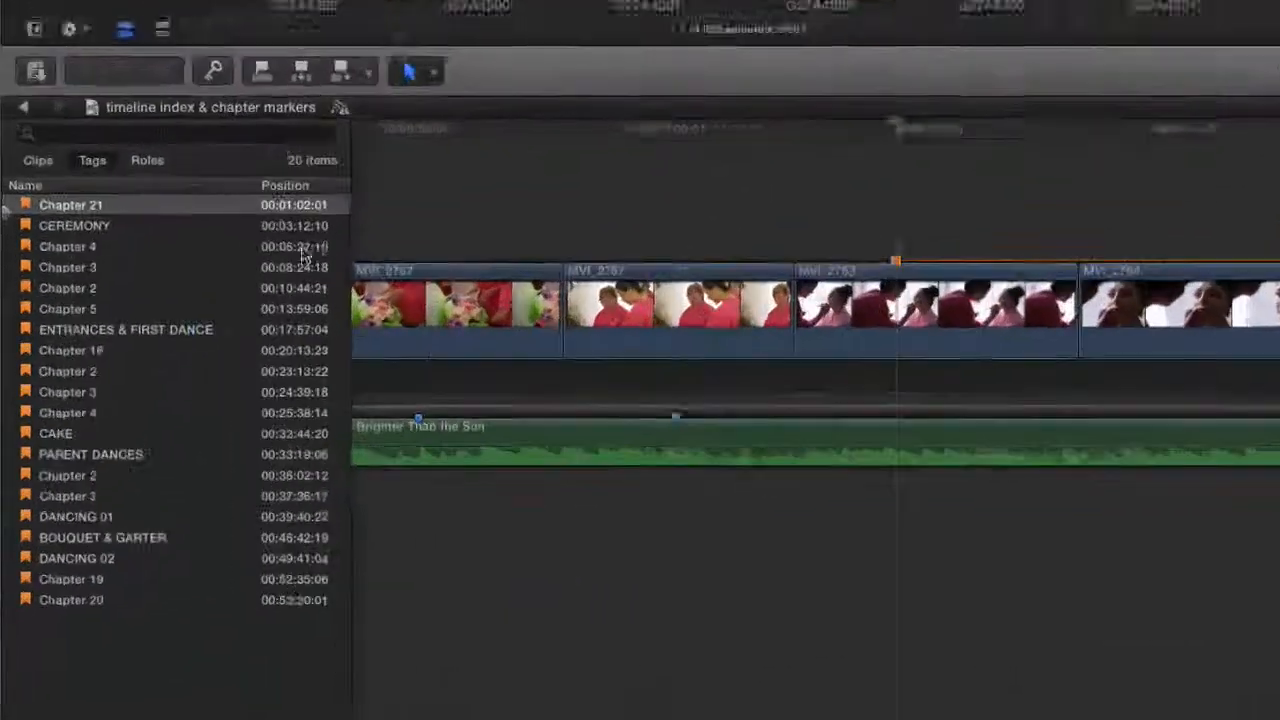
Jump through the CEREMONY, Chapter 4 and Chapter 3 markers in the timeline index.
left_click(94, 227)
left_click(89, 248)
left_click(87, 270)
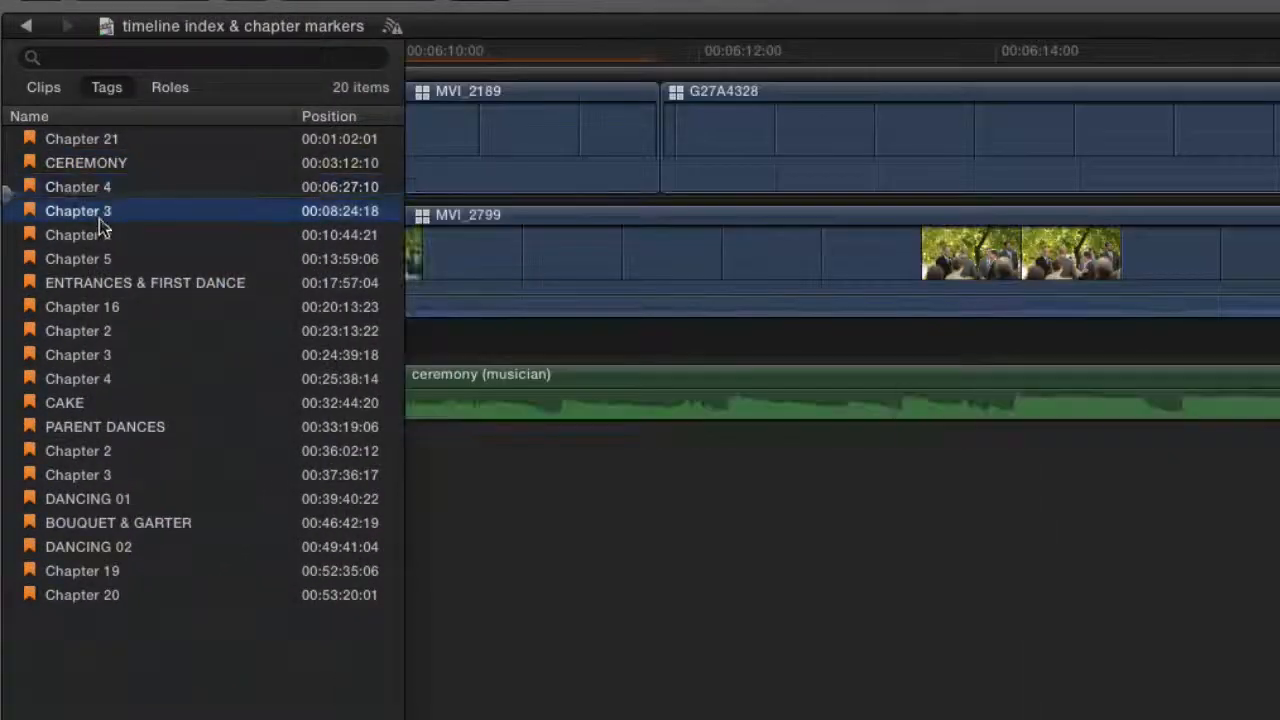
Jump to the Chapter 5 marker at 00:13:59:06, park the playhead over the MVI_2799 clip and fit the whole project in the timeline.
left_click(103, 257)
left_click(565, 170)
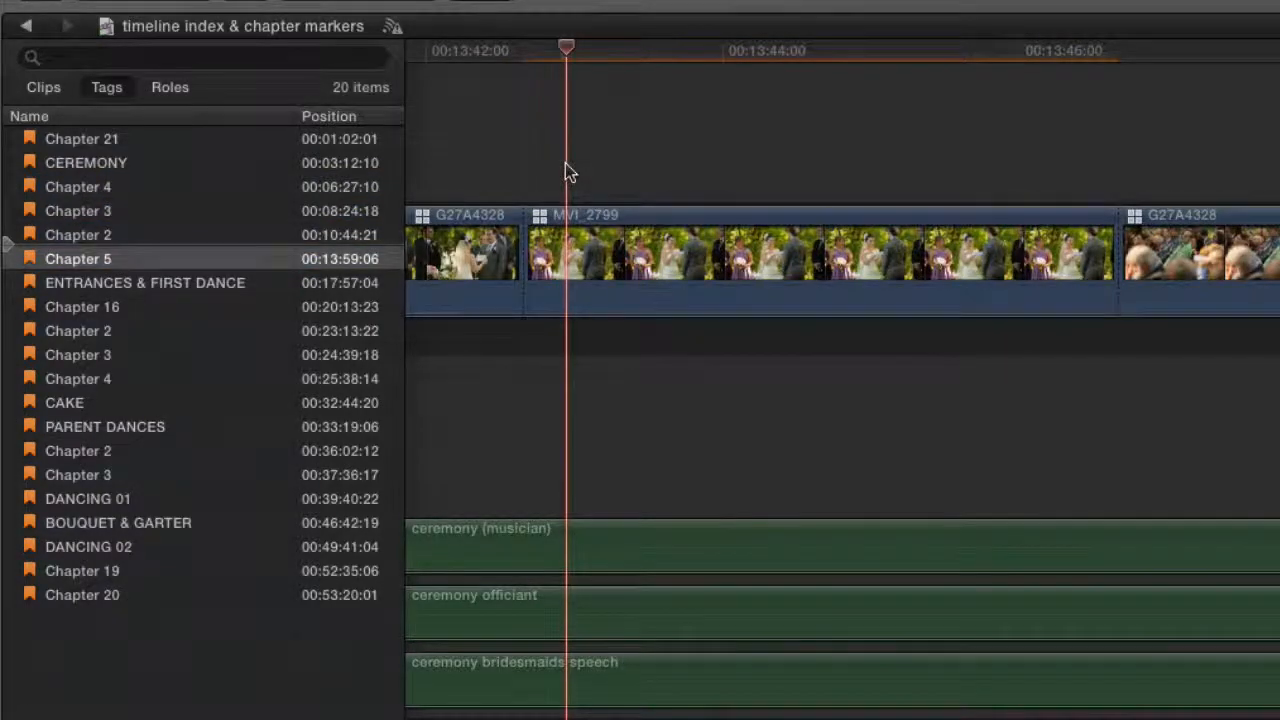
key("shift+z")
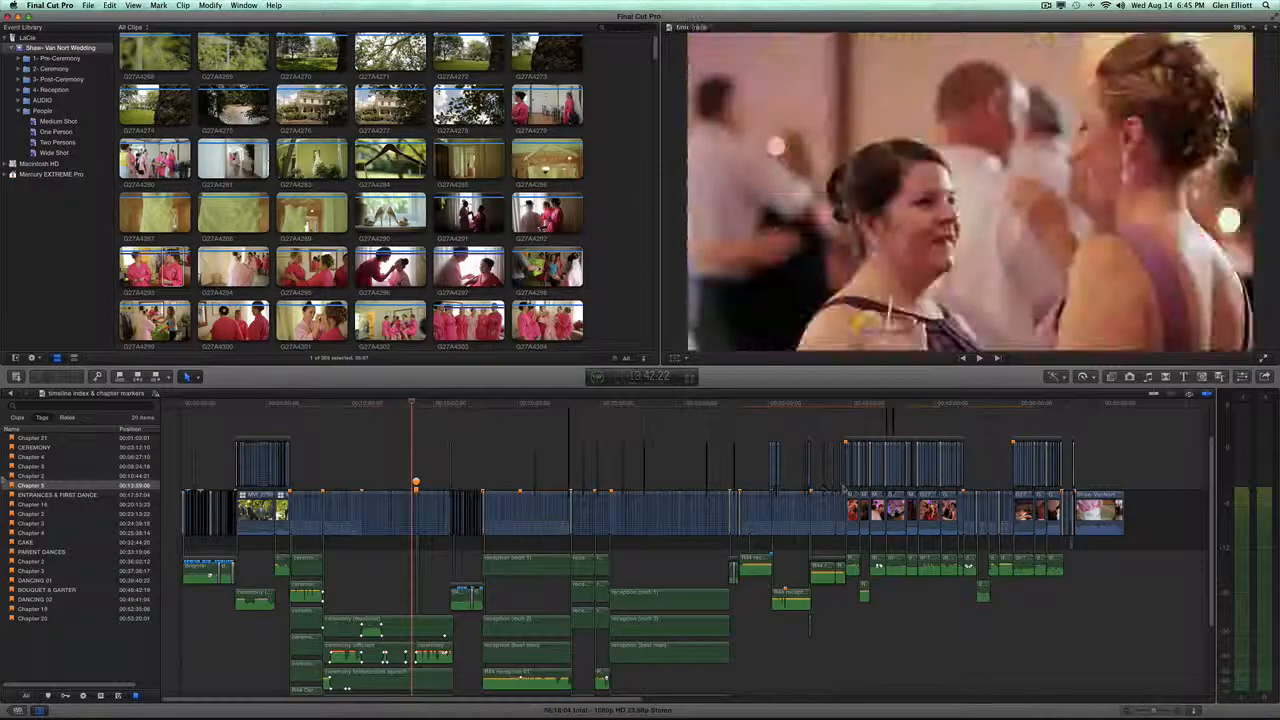
Jump across the project through the chapter markers from CEREMONY to ENTRANCES & FIRST DANCE and PARENT DANCES, ending on Chapter 16.
left_click(34, 448)
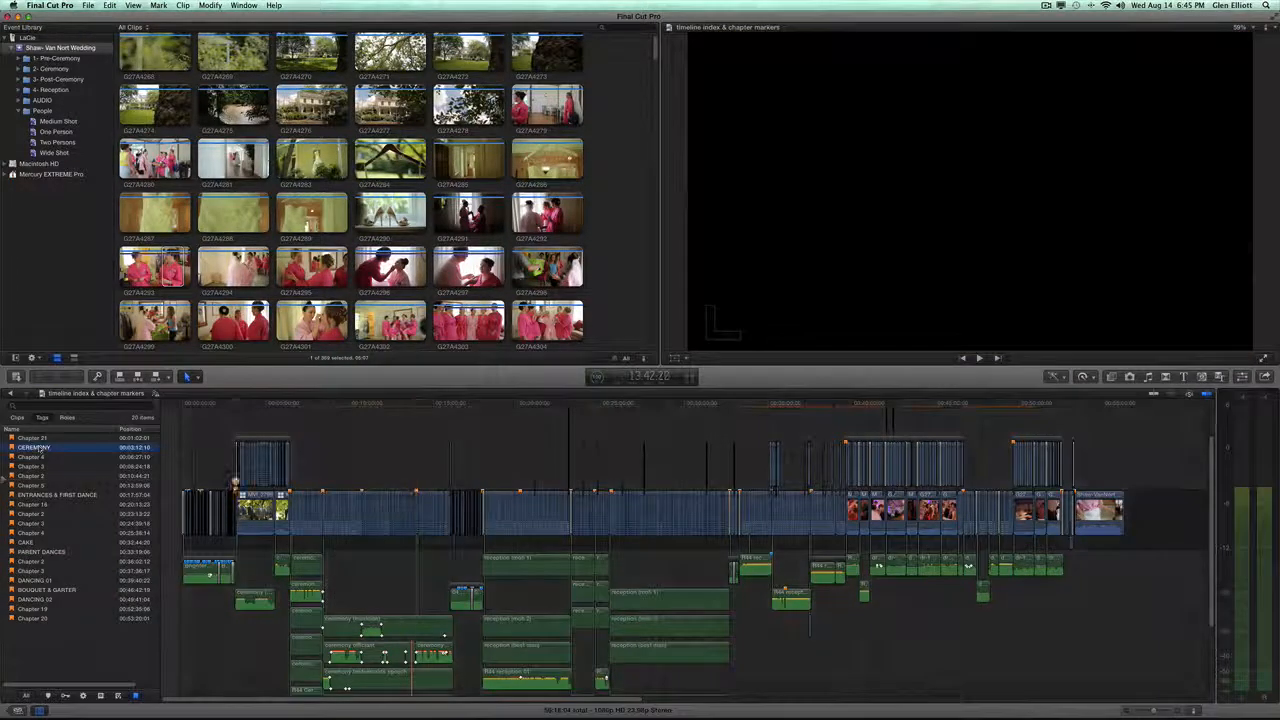
left_click(33, 457)
left_click(32, 467)
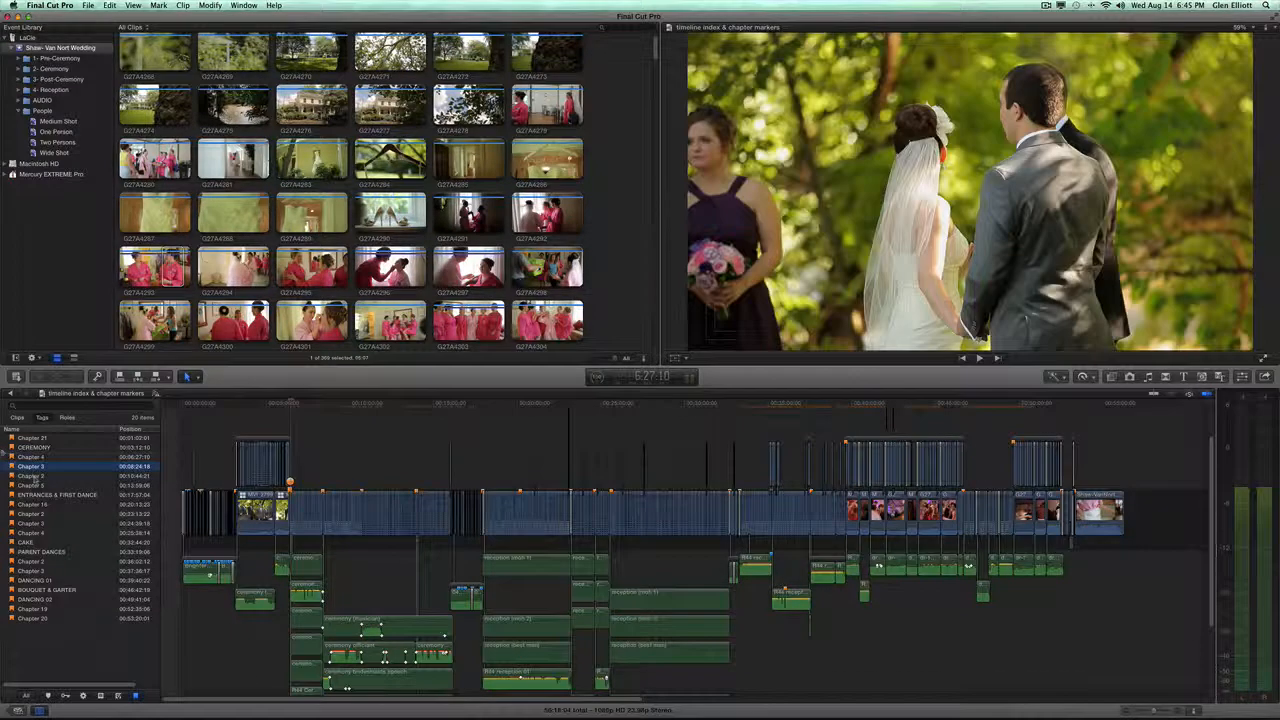
left_click(38, 485)
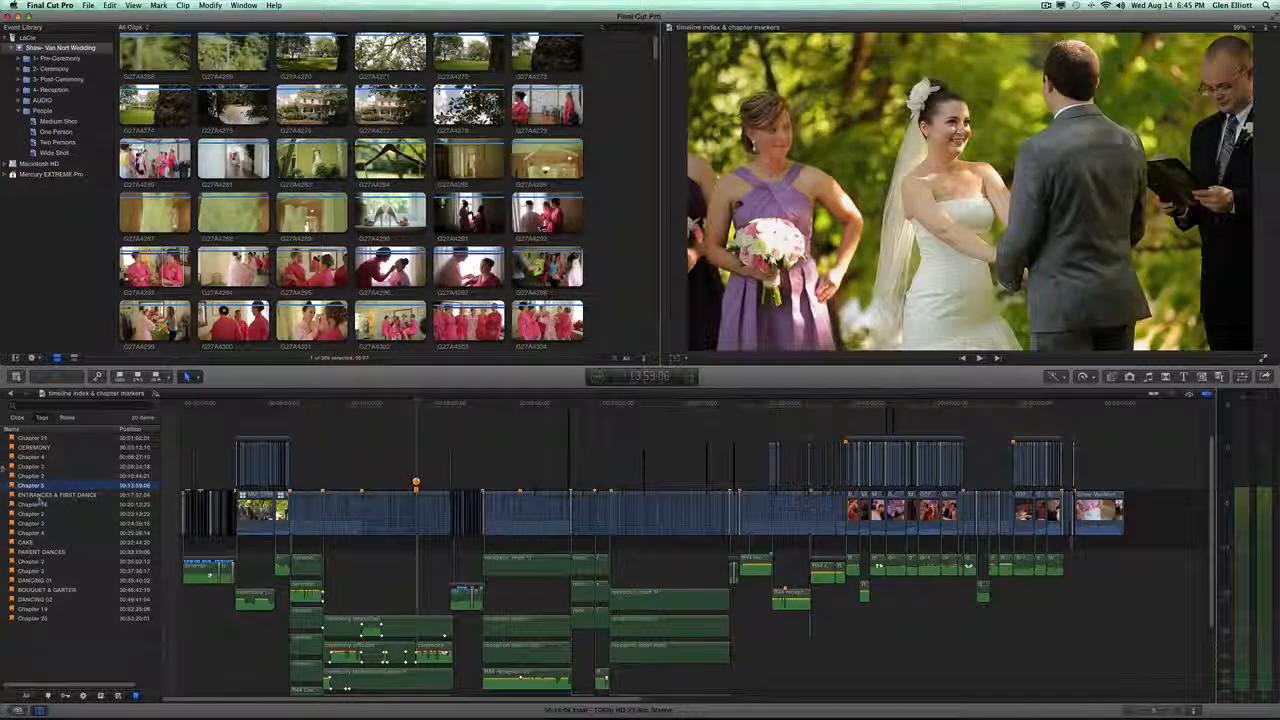
left_click(42, 496)
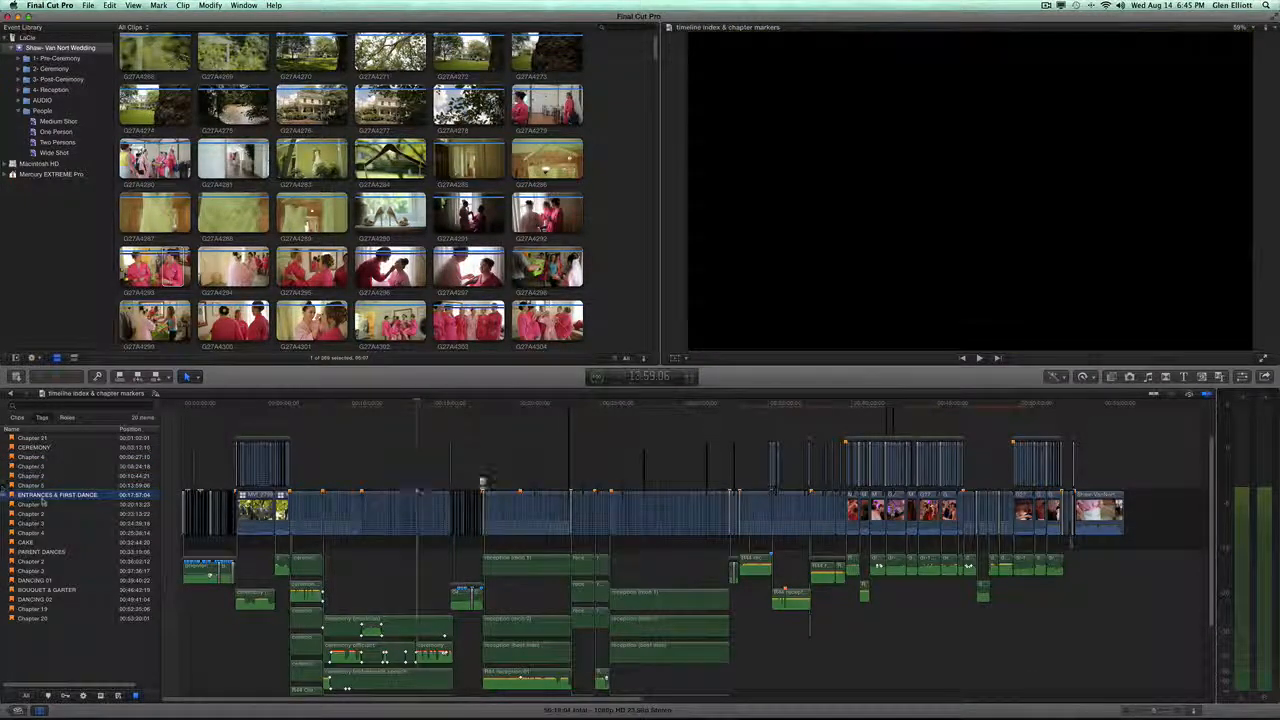
left_click(40, 552)
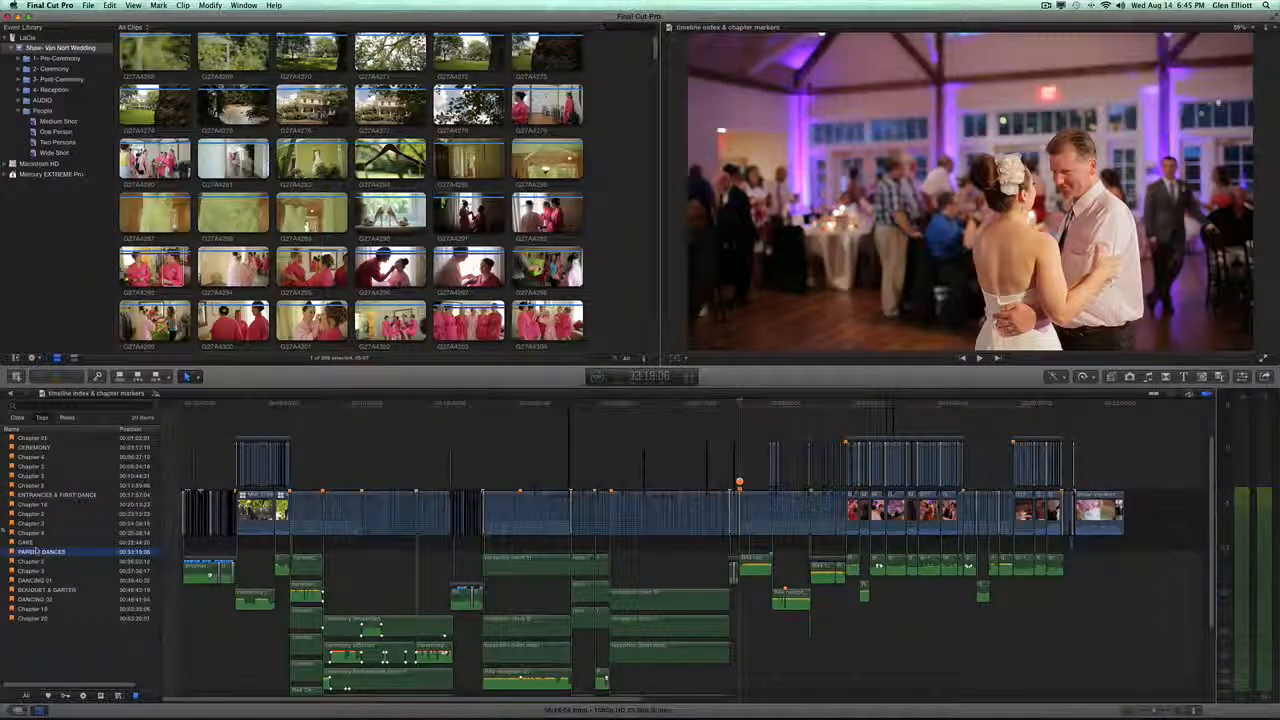
left_click(32, 514)
left_click(33, 505)
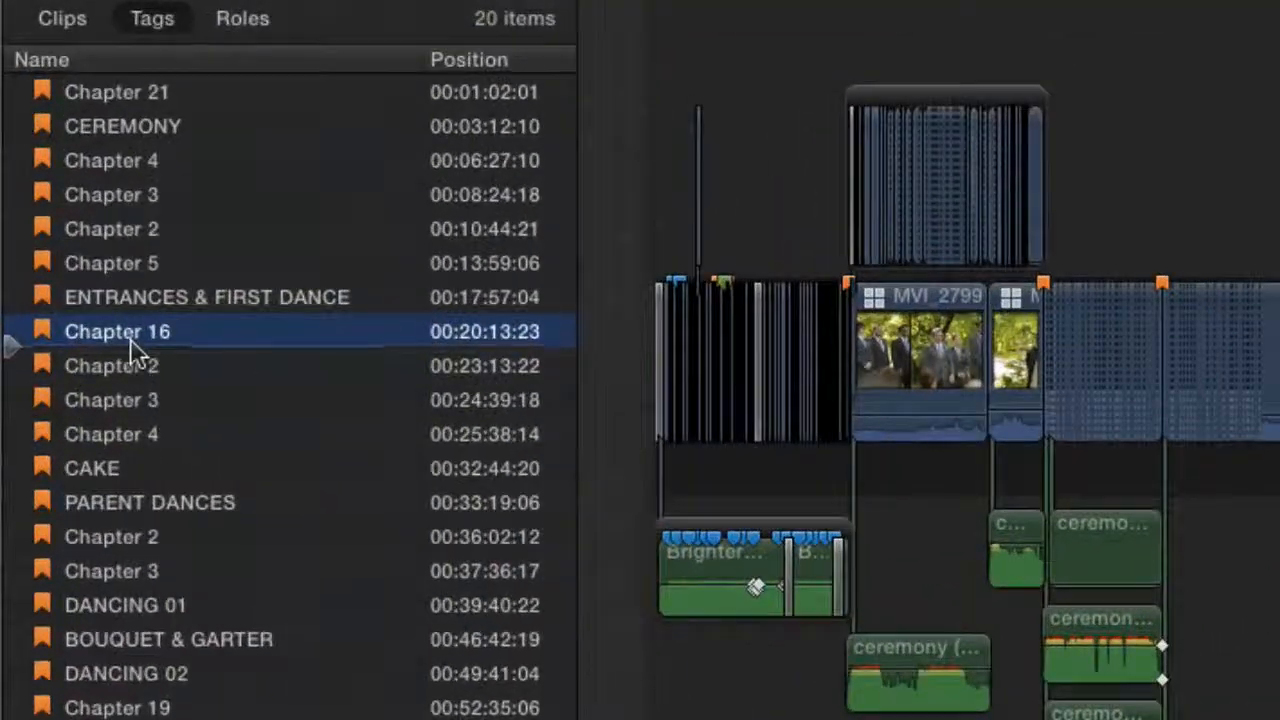
Step back to ENTRANCES & FIRST DANCE and move back and forth among the ceremony's Chapter 2, 3, 4 and 5 markers, leaving all names unedited.
left_click(133, 345)
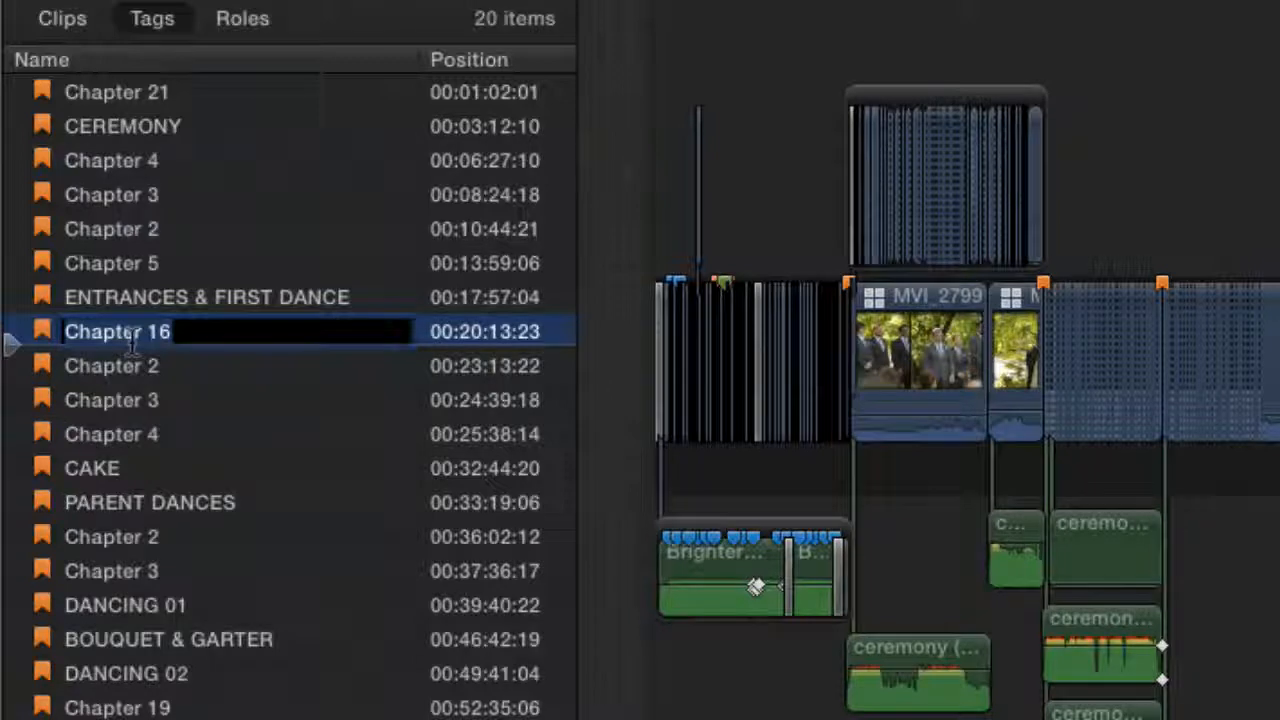
left_click(127, 297)
left_click(115, 263)
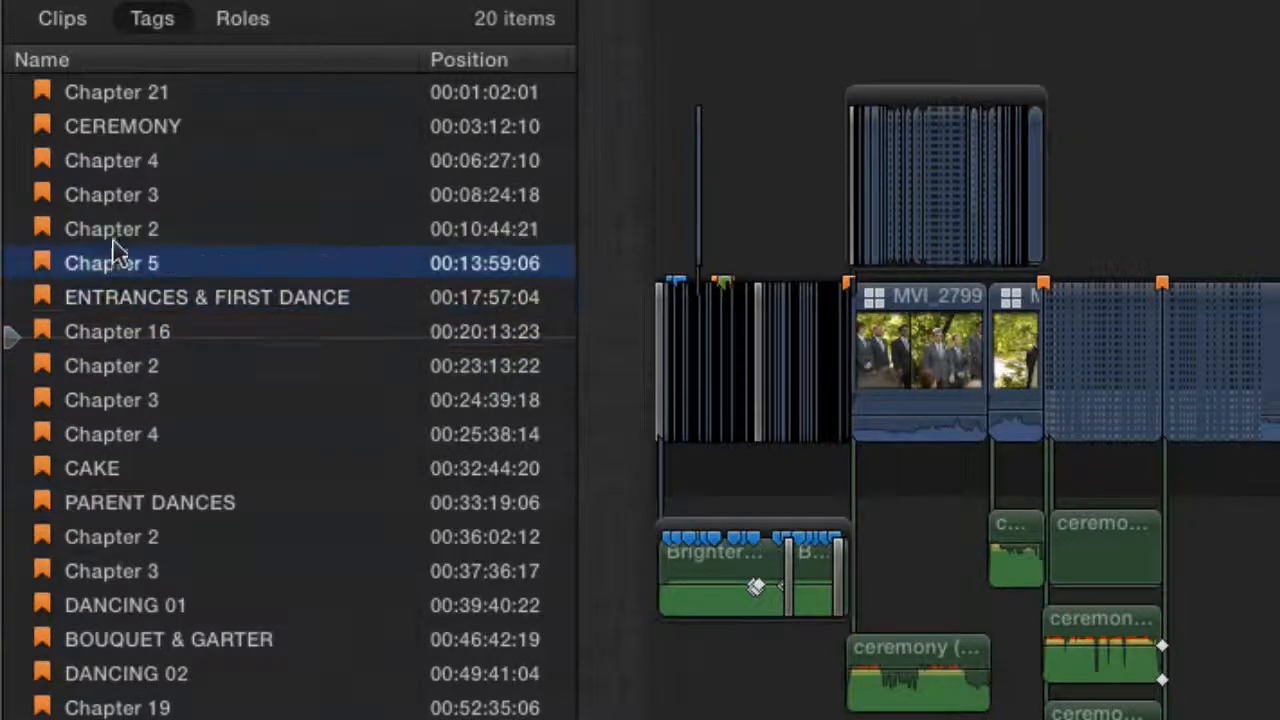
left_click(134, 162)
left_click(134, 226)
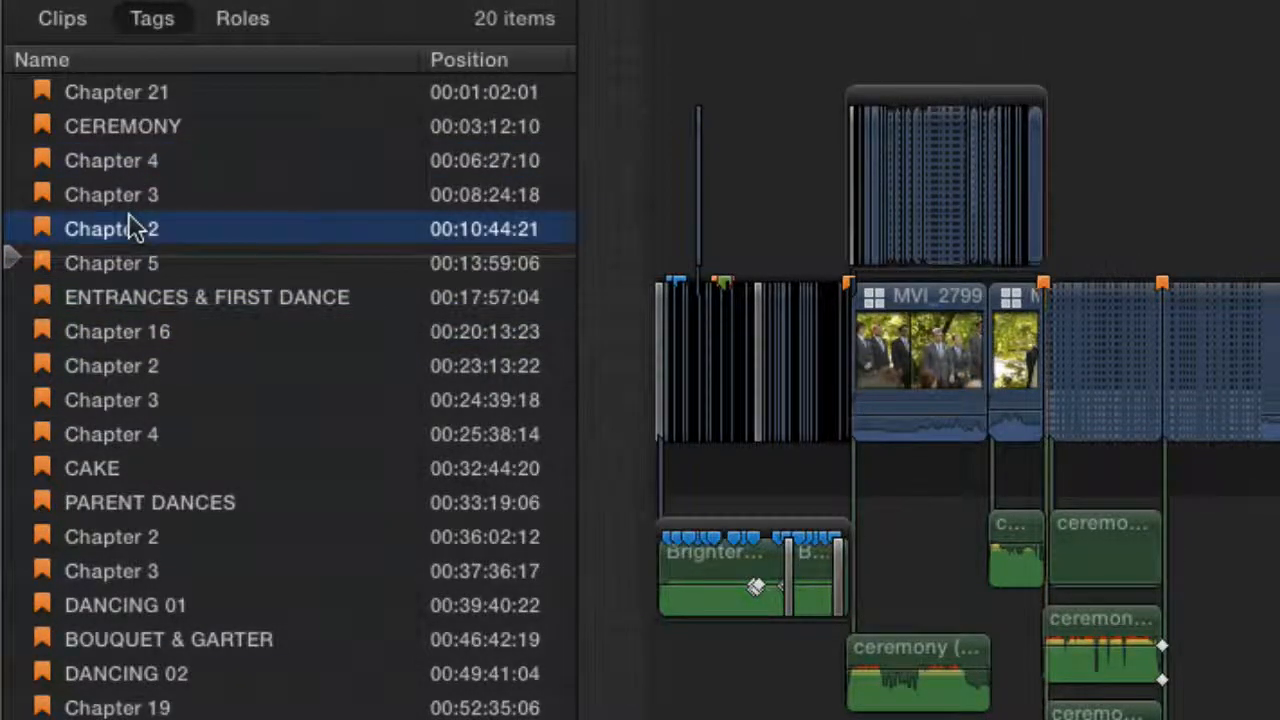
left_click(135, 197)
left_click(129, 163)
left_click(127, 197)
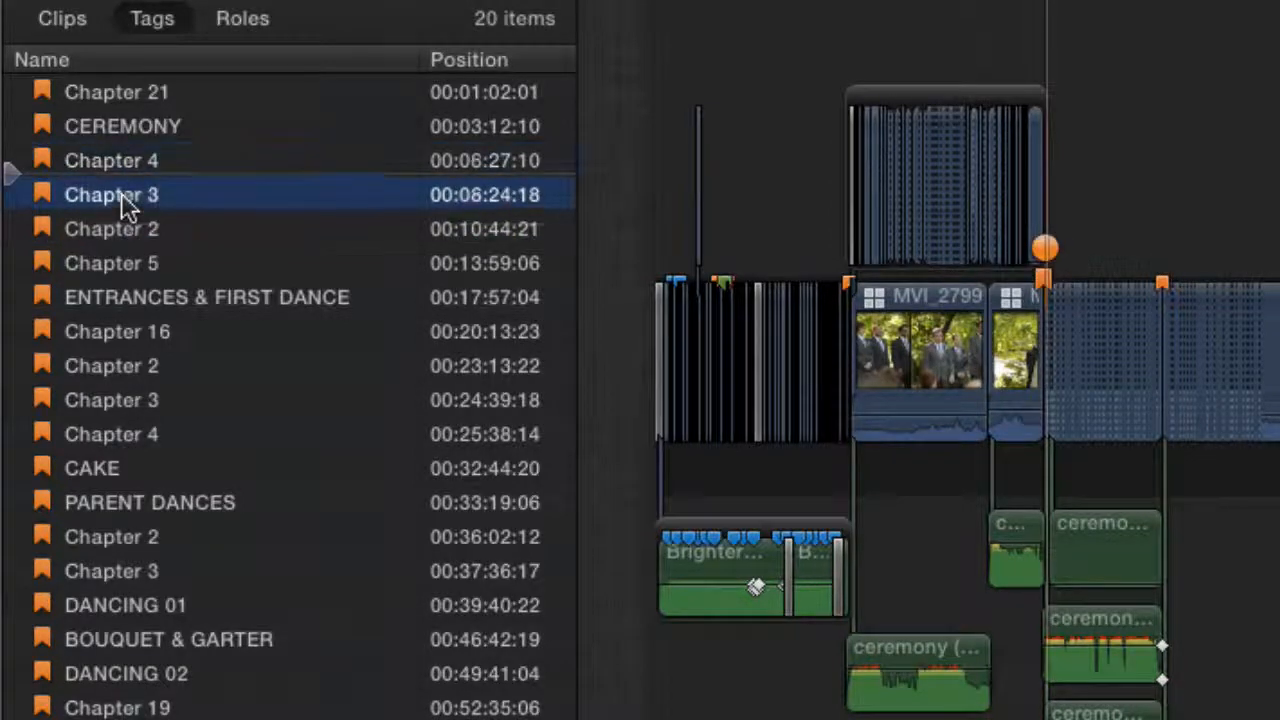
left_click(118, 231)
left_click(120, 265)
left_click(118, 231)
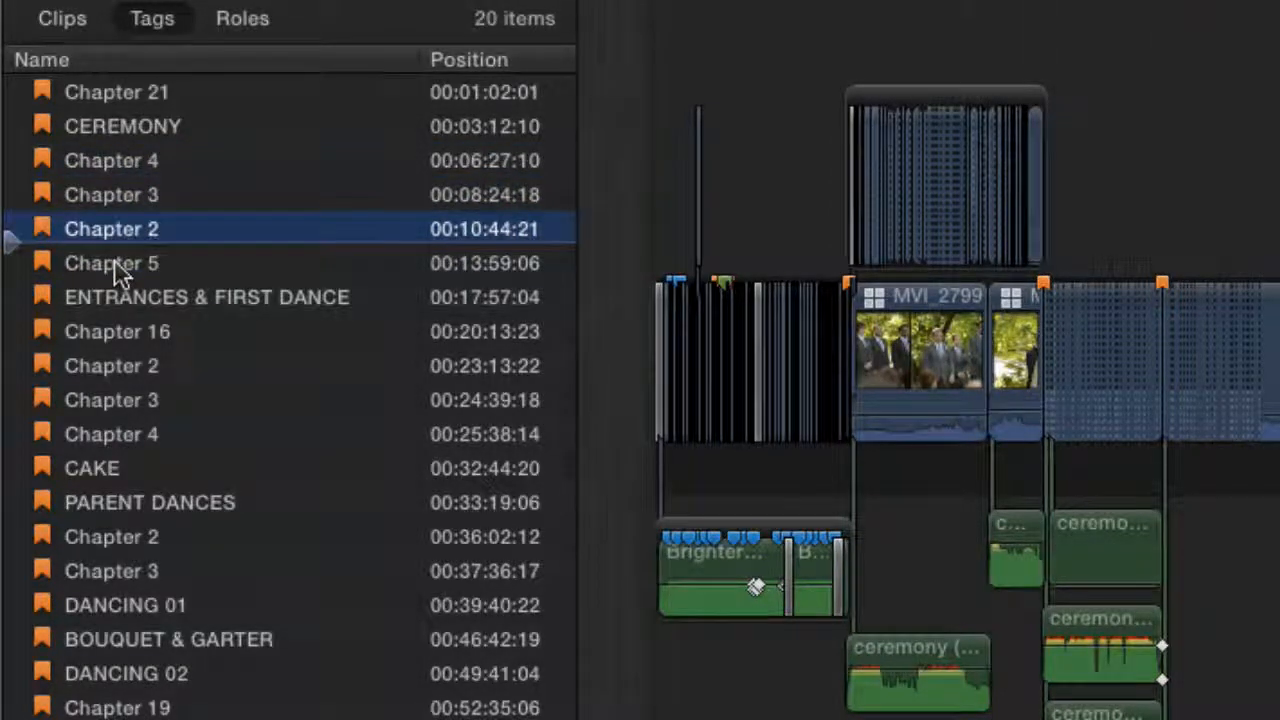
left_click(118, 266)
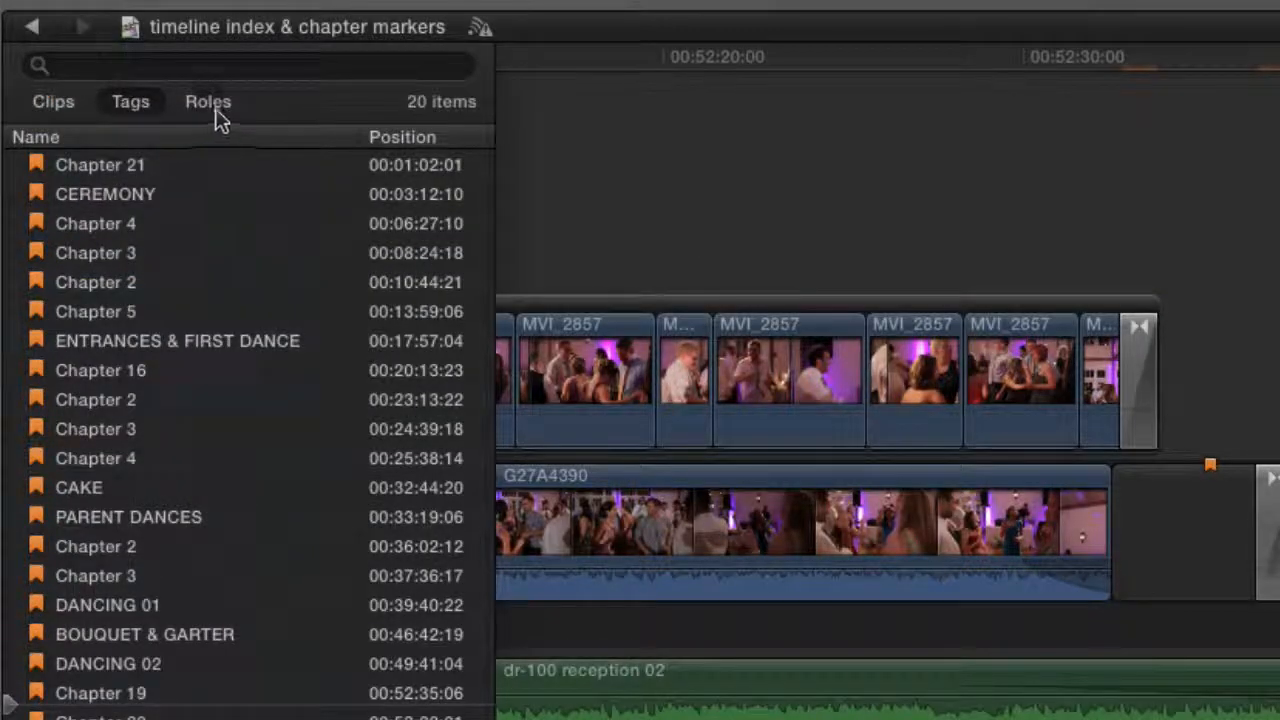
List the project's roles in the timeline index and highlight the Video, Dialogue and Titles clips in turn, ending with no role selected.
left_click(215, 108)
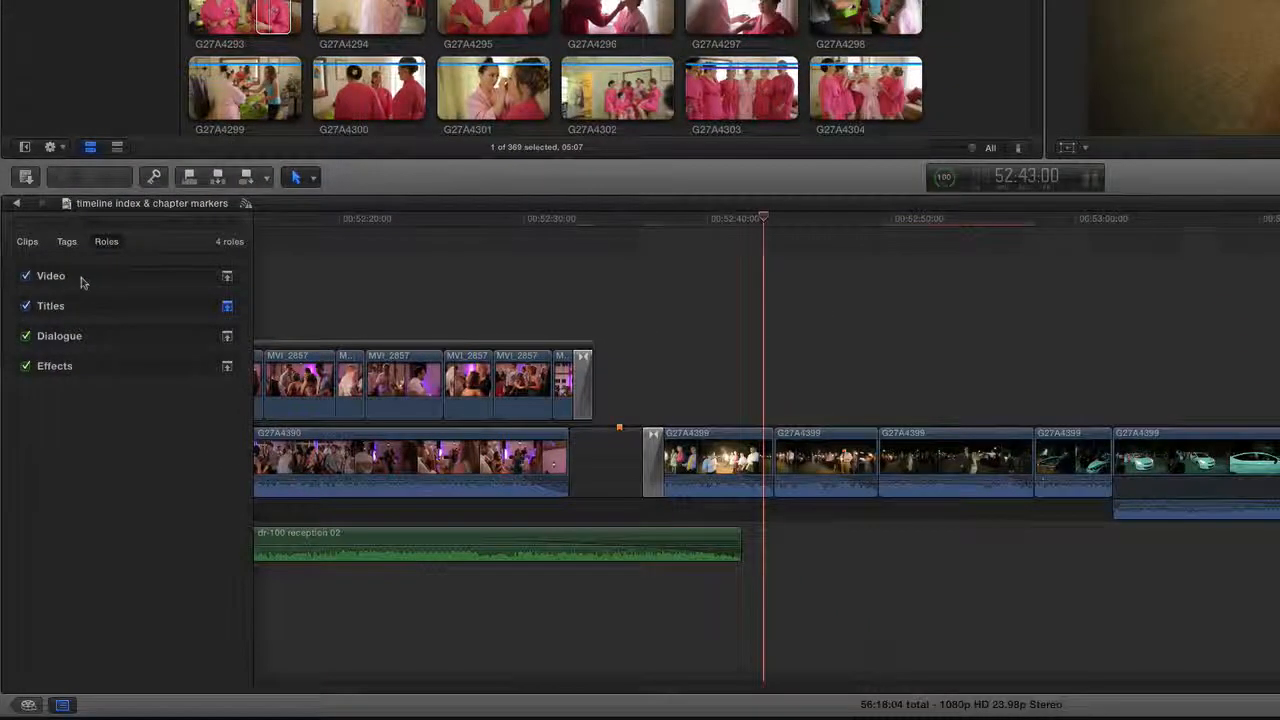
left_click(82, 279)
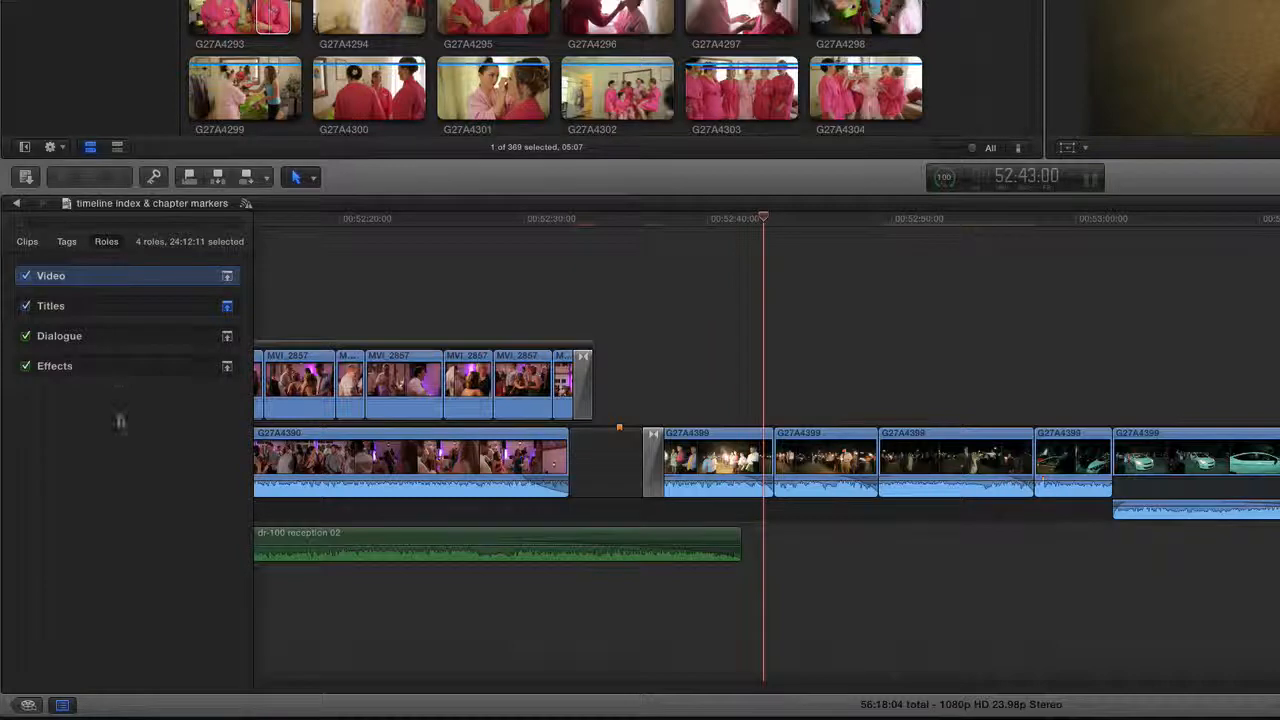
left_click(77, 338)
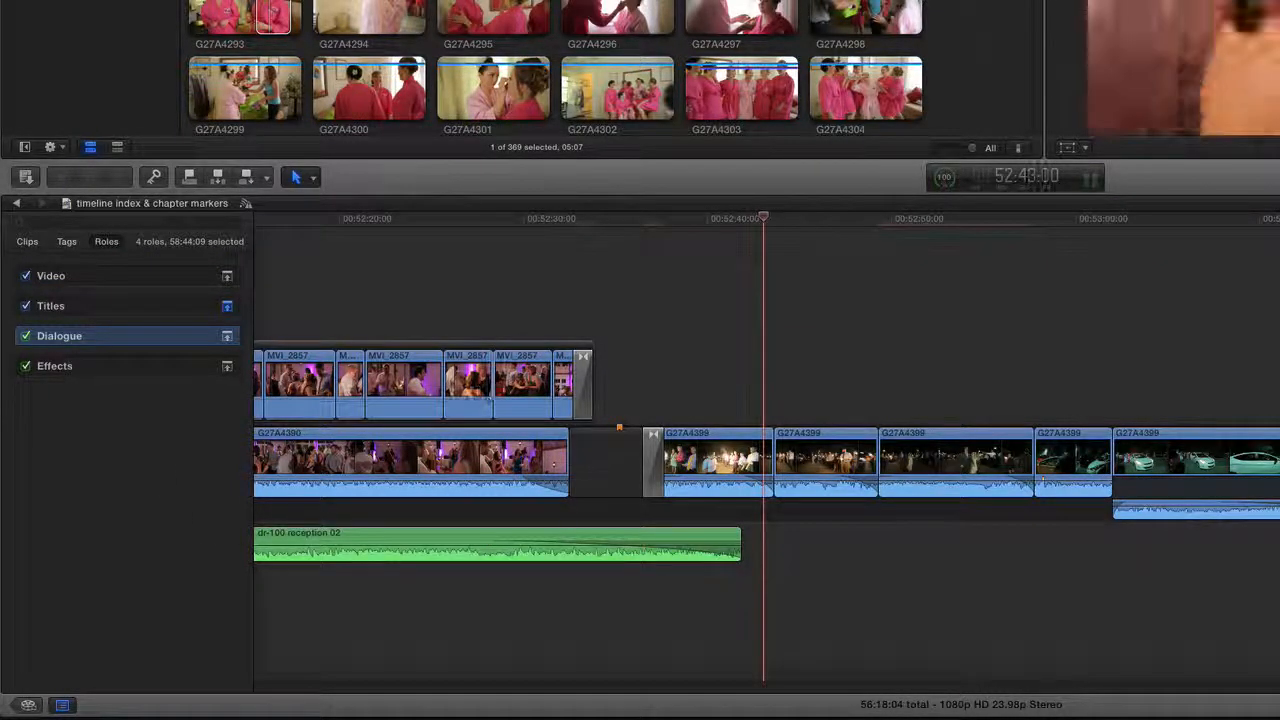
left_click(52, 312)
left_click(48, 310)
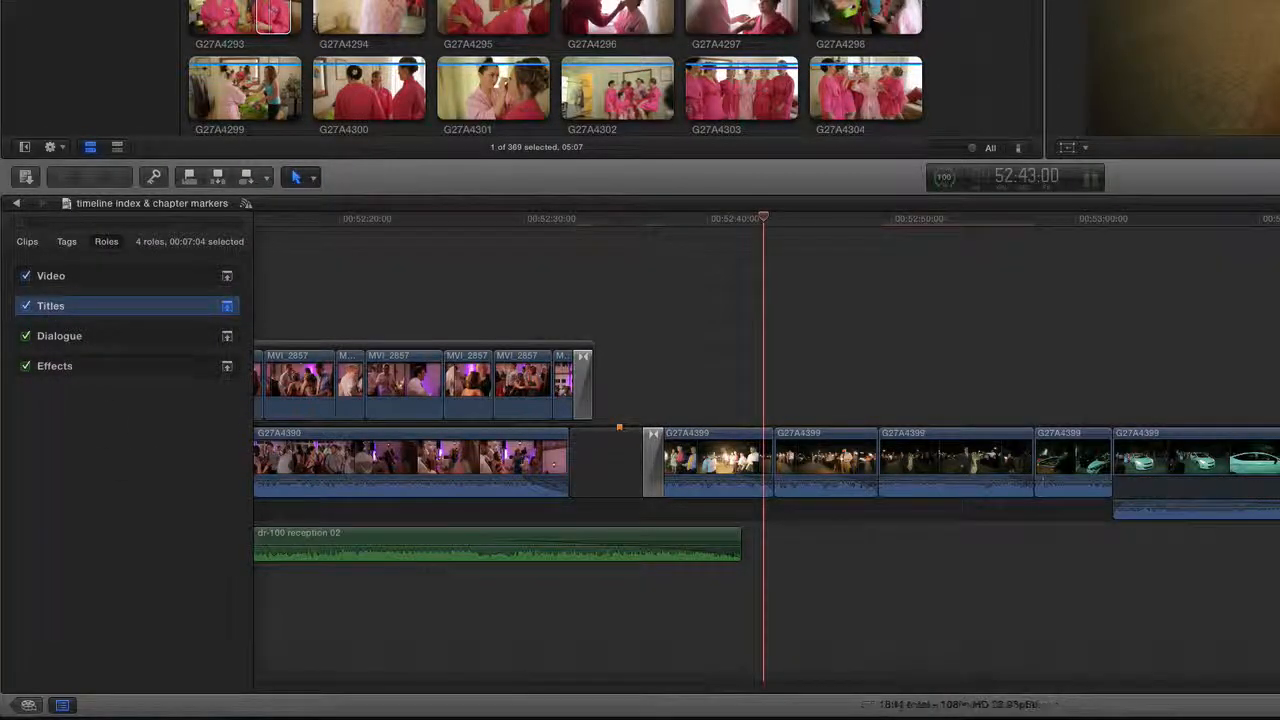
left_click(1230, 352)
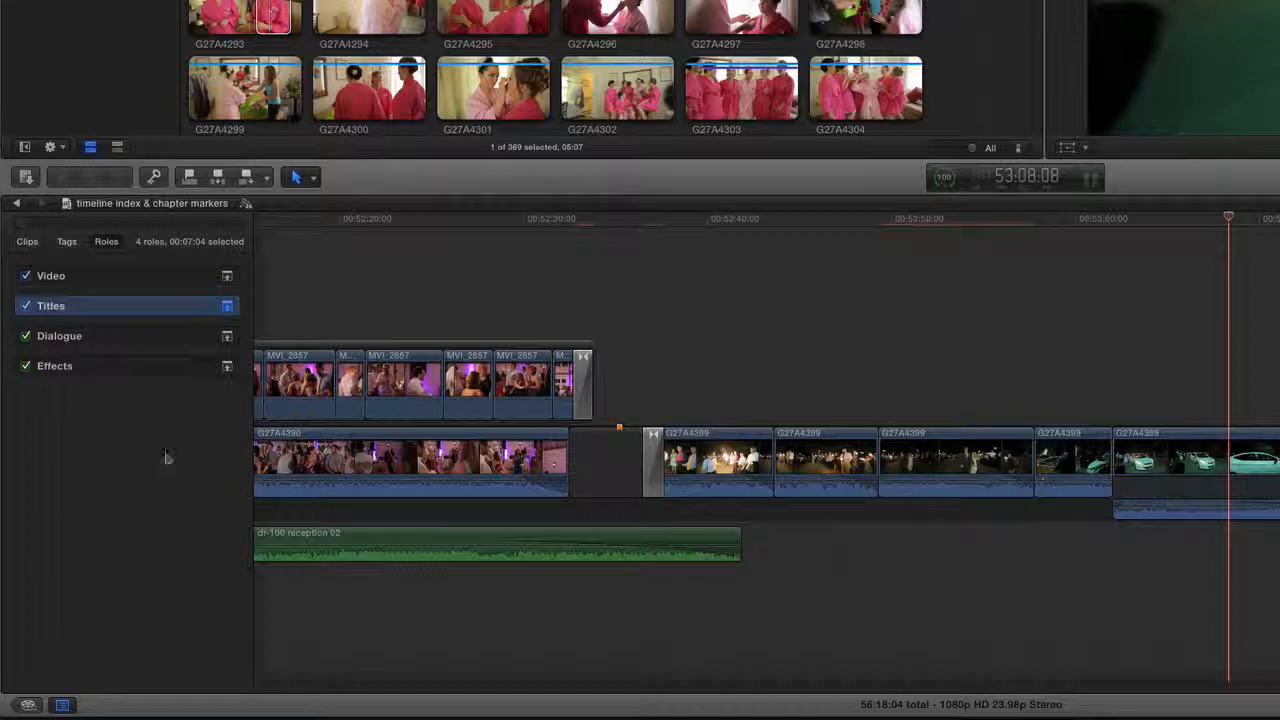
left_click(110, 402)
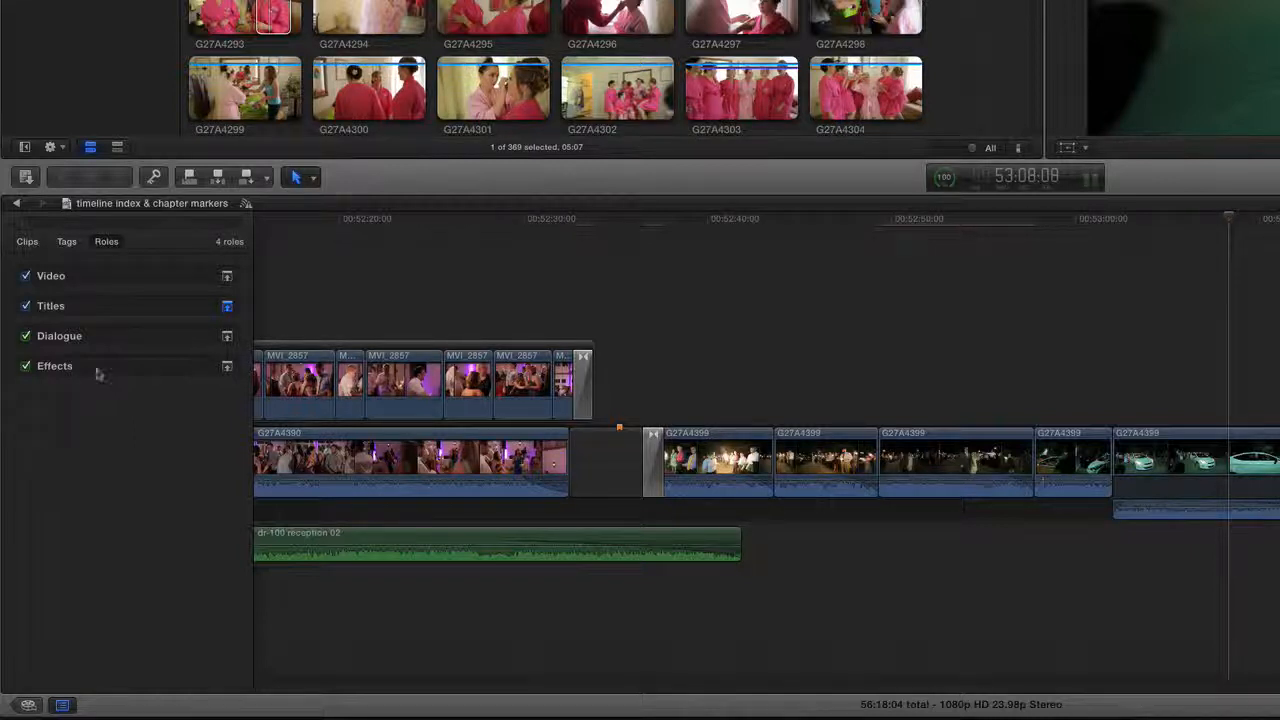
Highlight the clips assigned to the Effects and Dialogue roles, and clear the role selection.
left_click(97, 372)
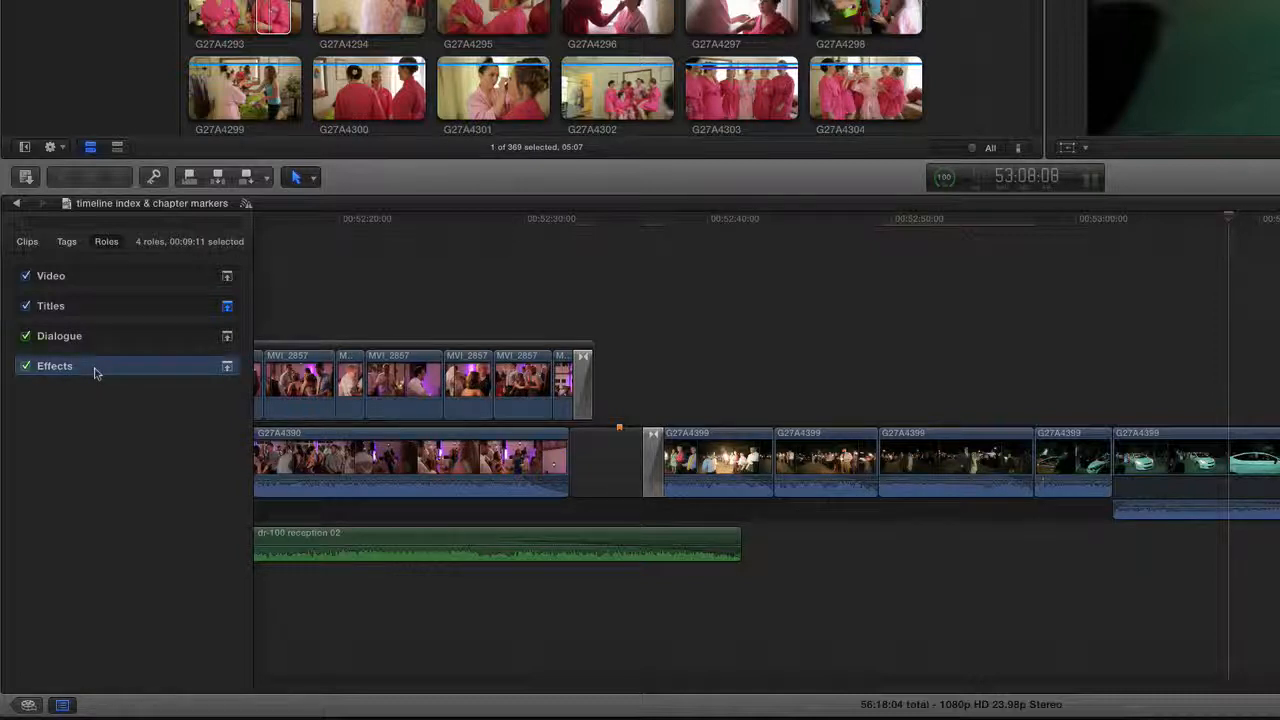
left_click(85, 340)
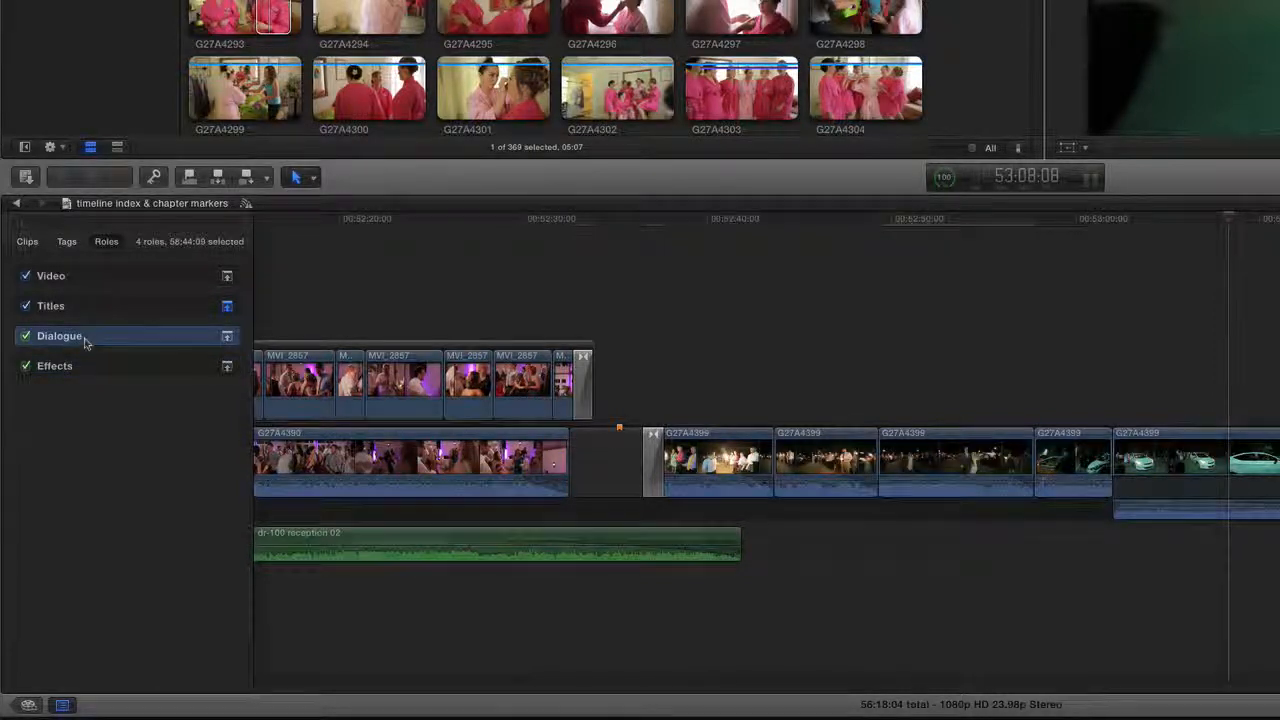
left_click(99, 404)
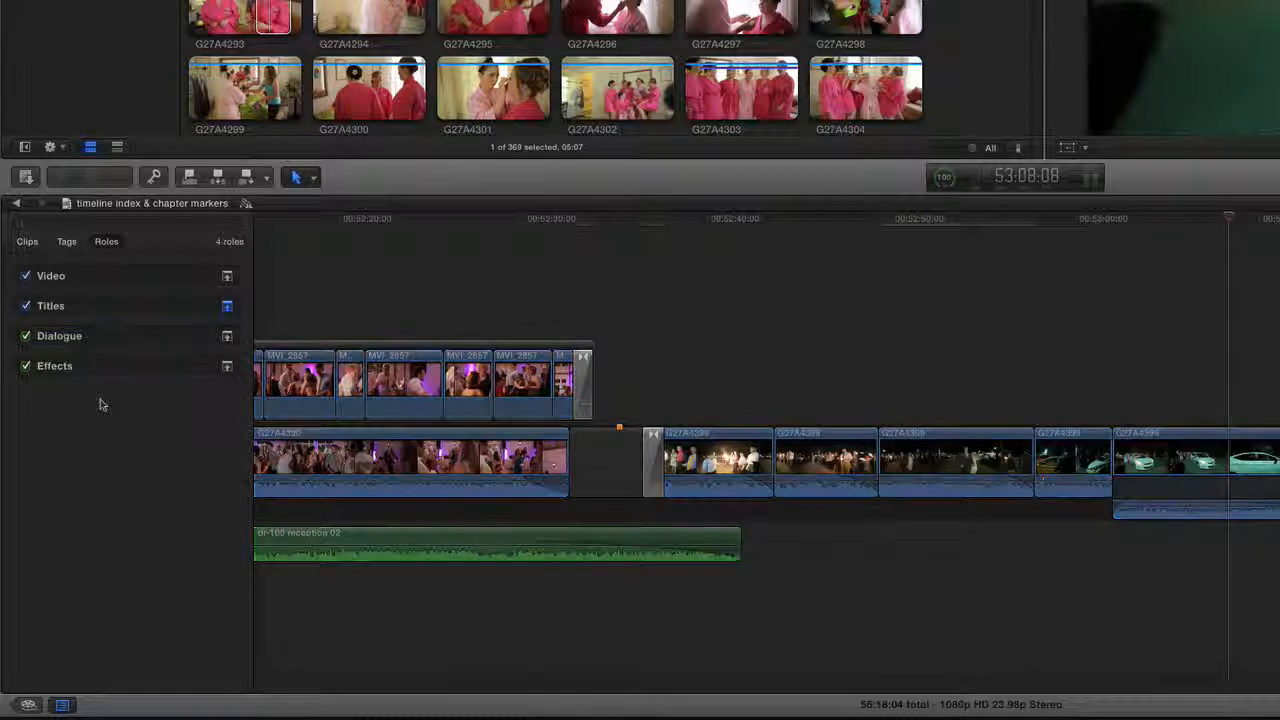